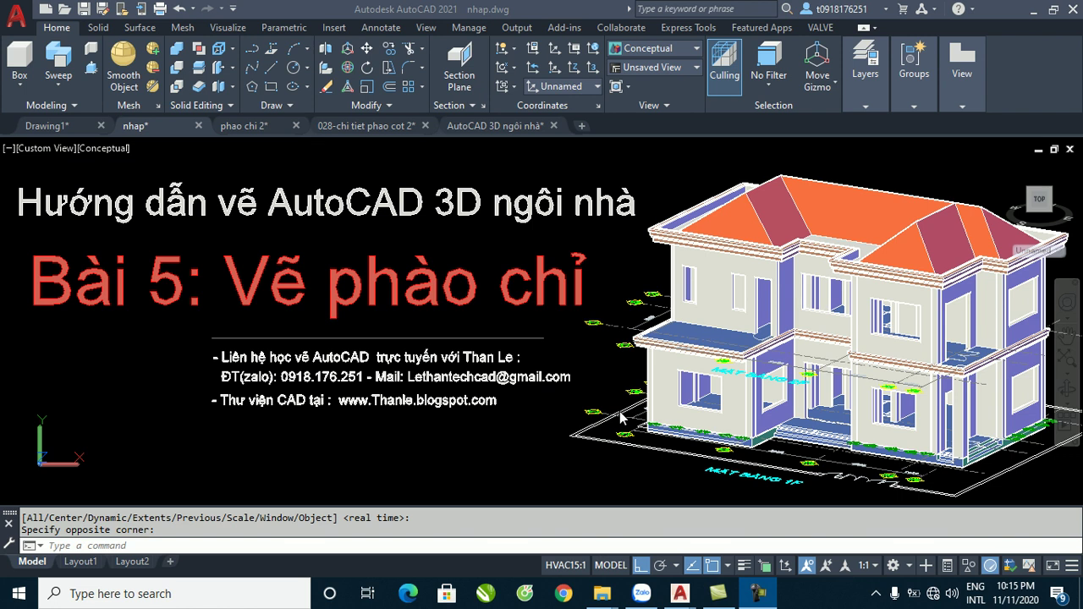
Switch to the AutoCAD 3D ngôi nhà.dwg drawing and orbit to view the house from above.
{"action": "left_click", "coordinate": [564, 271]}
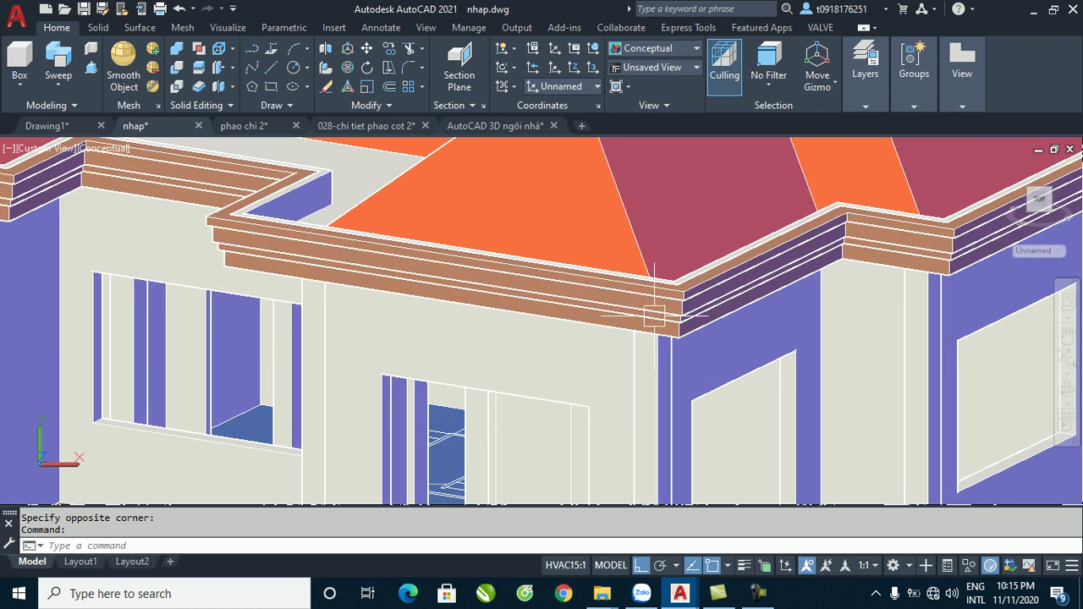
{"action": "scroll", "coordinate": [607, 288], "scroll_direction": "down", "scroll_amount": 3}
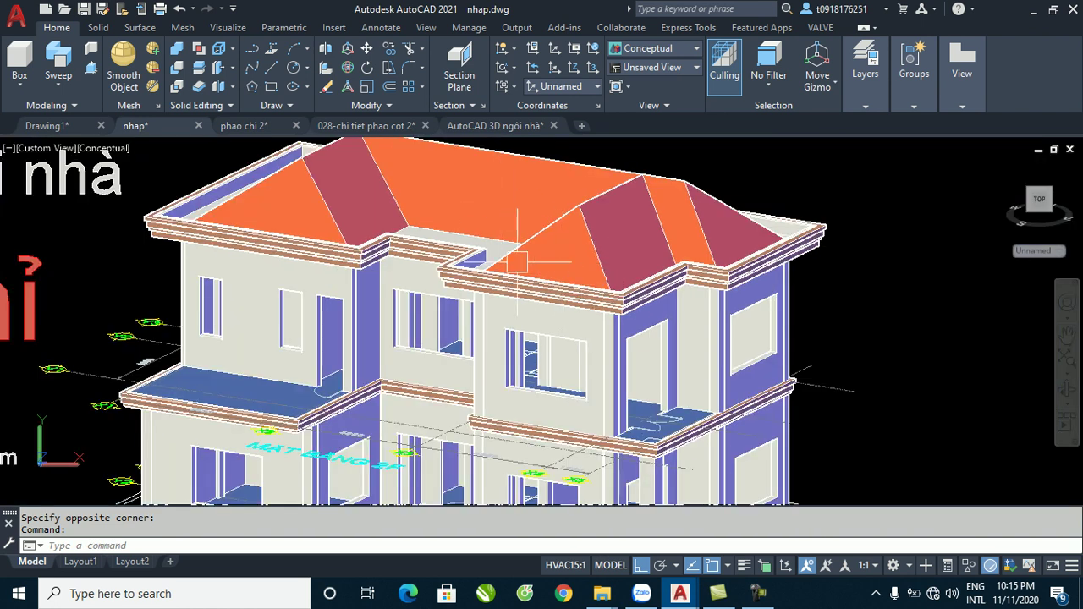
{"action": "mouse_move", "coordinate": [495, 126]}
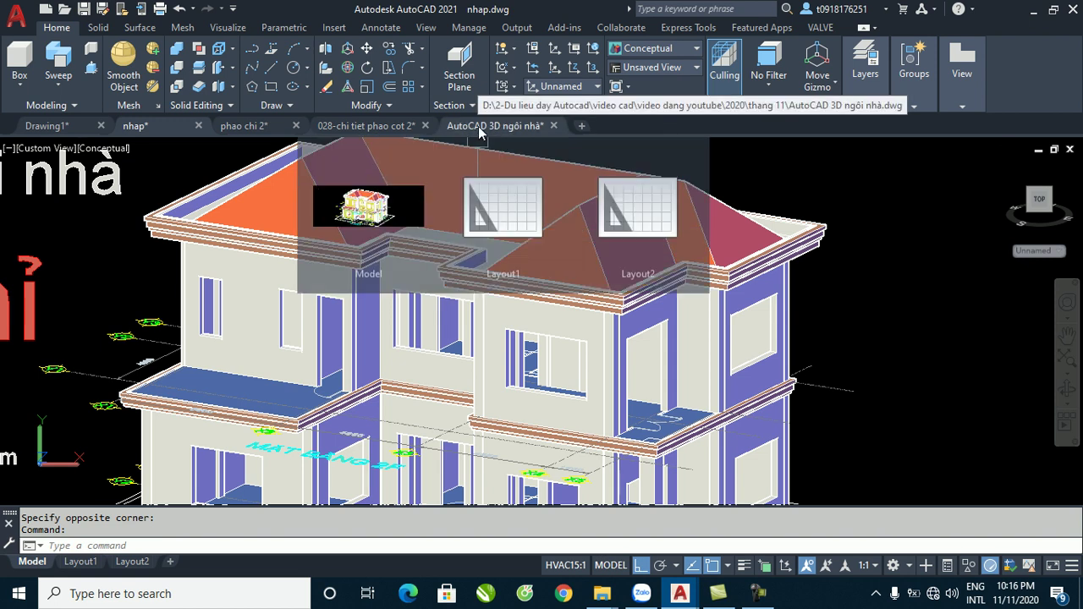
{"action": "left_click", "coordinate": [479, 127]}
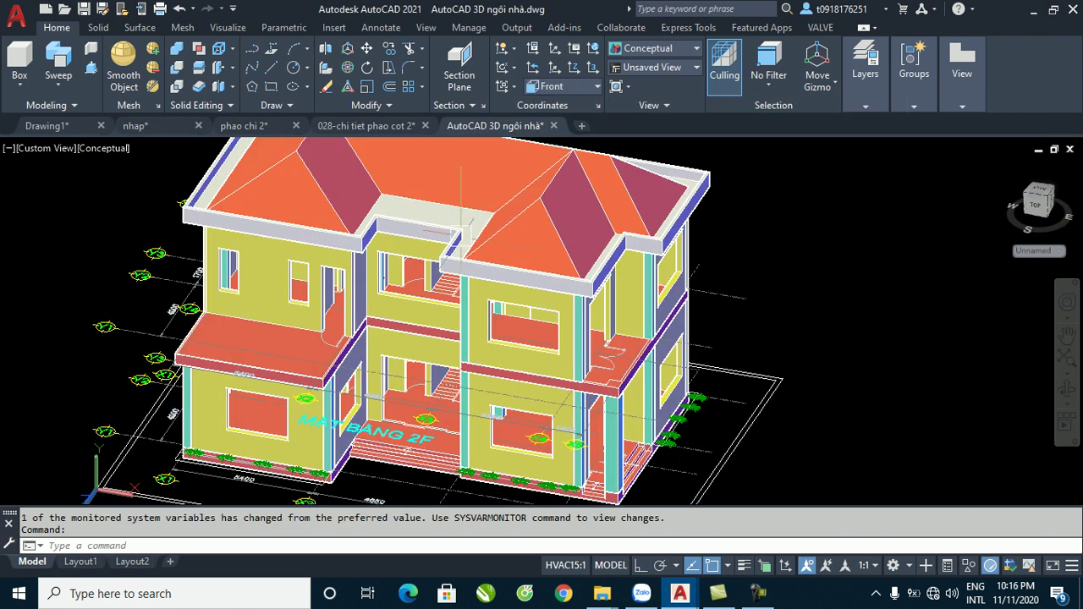
{"action": "mouse_move", "coordinate": [684, 281]}
{"action": "middle_mouse_down", "text": "shift"}
{"action": "mouse_move", "coordinate": [626, 292]}
{"action": "mouse_move", "coordinate": [580, 283]}
{"action": "mouse_move", "coordinate": [660, 249]}
{"action": "mouse_move", "coordinate": [671, 224]}
{"action": "mouse_move", "coordinate": [620, 276]}
{"action": "middle_mouse_up", "text": "shift"}
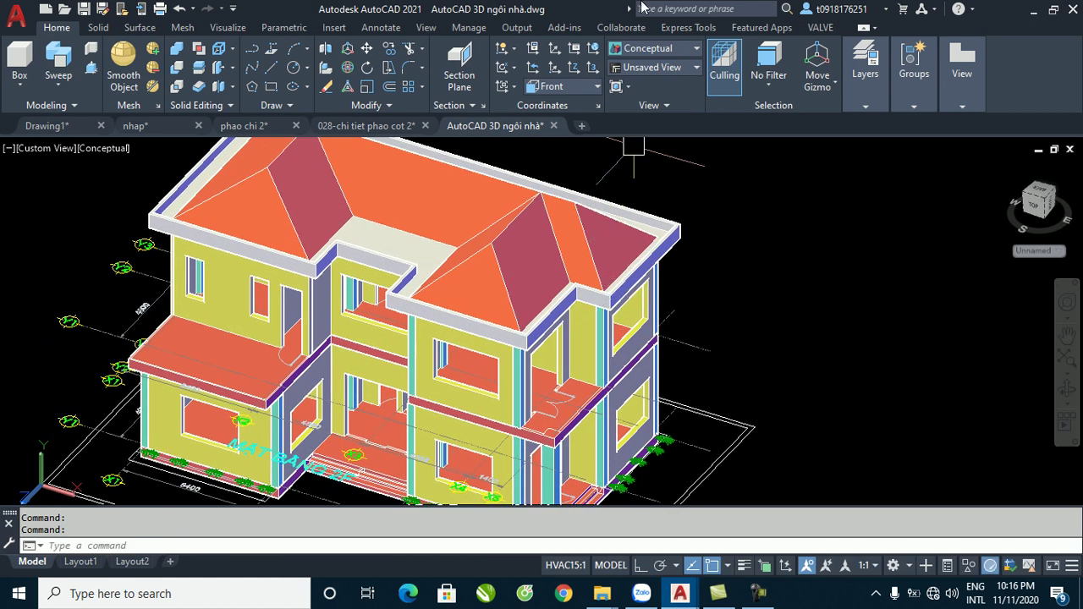
{"action": "middle_click_drag", "start_coordinate": [622, 272], "coordinate": [642, 161], "text": "shift"}
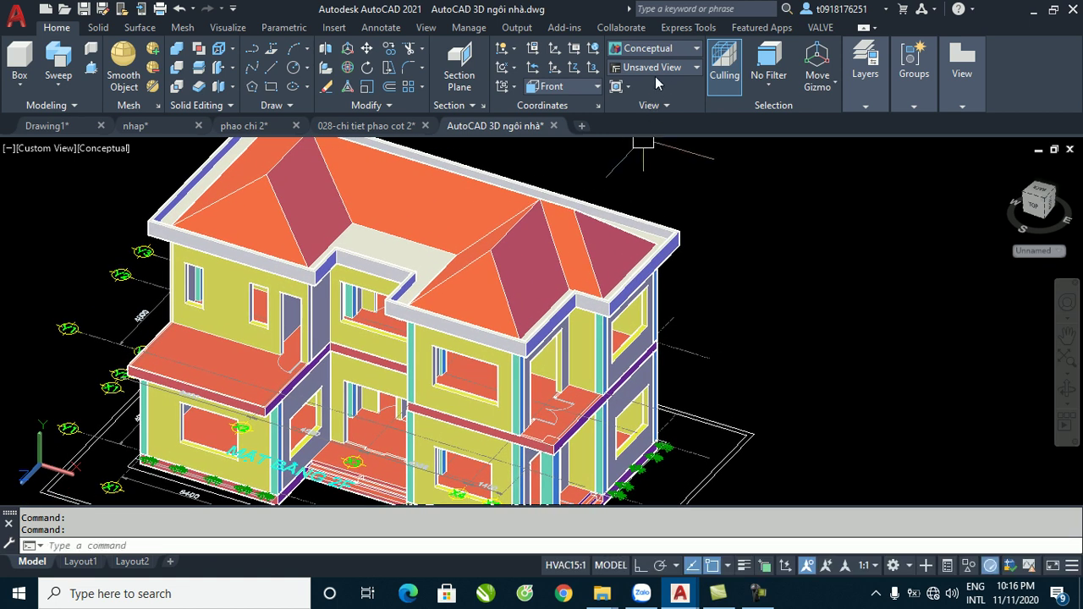
Set the UCS to the Top preset, then pan and zoom to frame the house.
{"action": "left_click", "coordinate": [573, 89]}
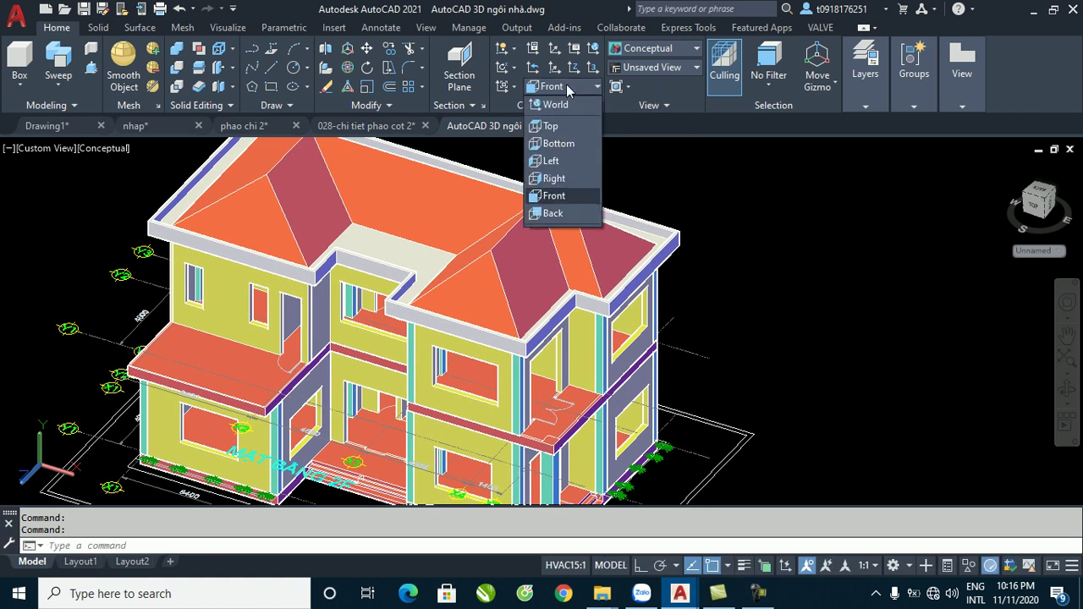
{"action": "left_click", "coordinate": [545, 124]}
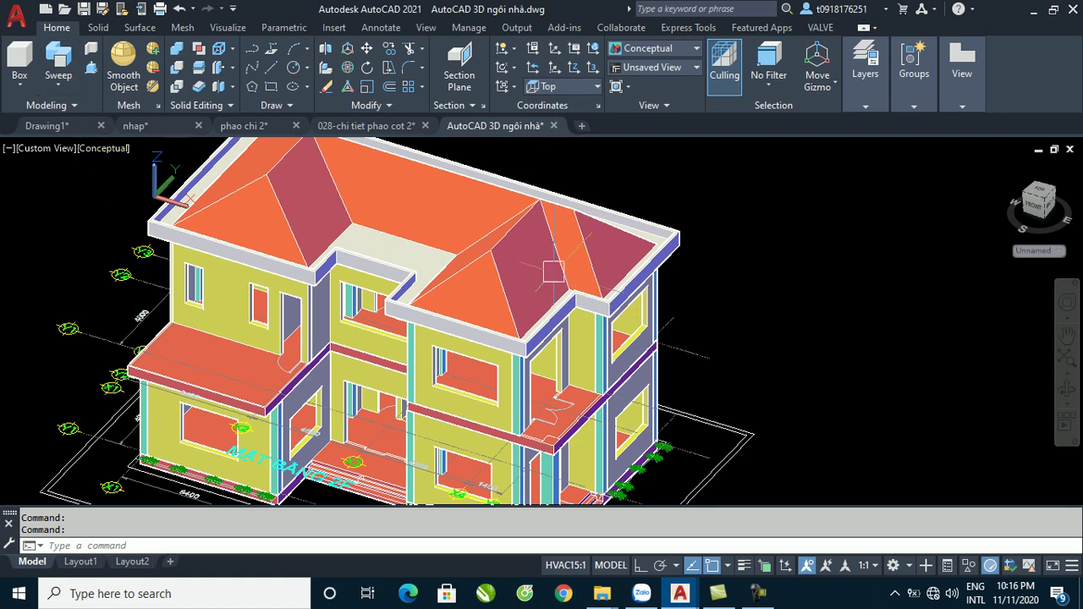
{"action": "middle_click_drag", "start_coordinate": [674, 313], "coordinate": [649, 364]}
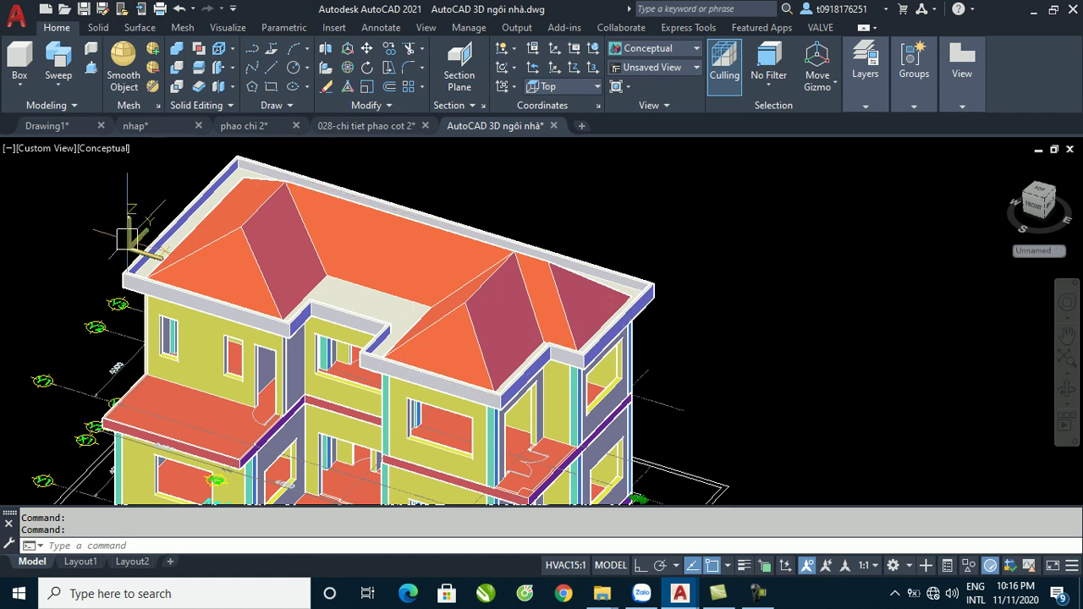
{"action": "scroll", "coordinate": [549, 370], "scroll_direction": "up", "scroll_amount": 2}
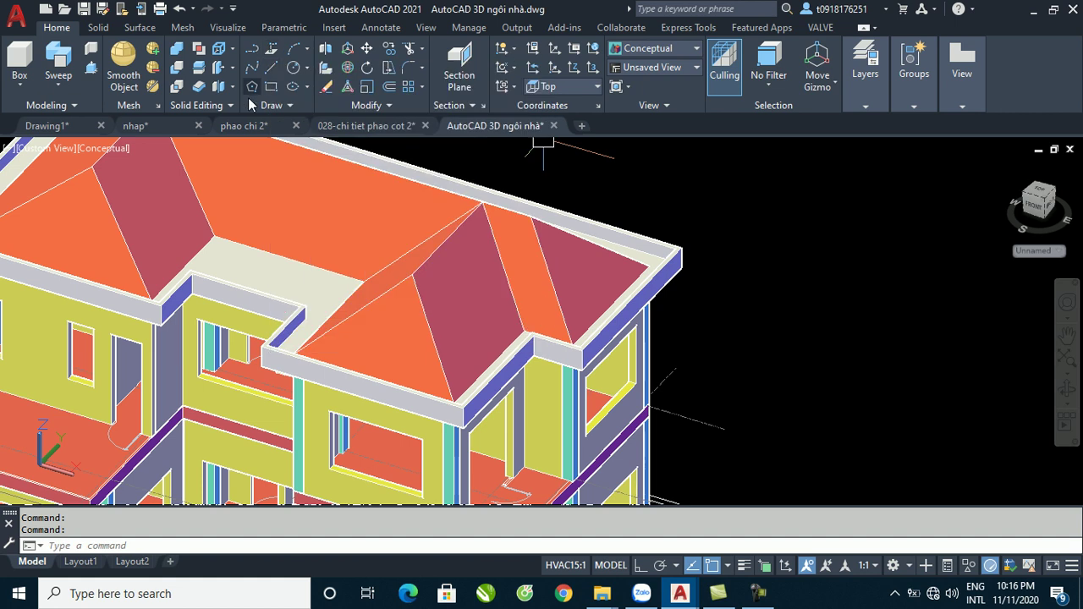
Start a polyline at a roof corner and trace the first four outer parapet corners.
{"action": "left_click", "coordinate": [252, 49]}
{"action": "scroll", "coordinate": [569, 346], "scroll_direction": "up", "scroll_amount": 2}
{"action": "scroll", "coordinate": [559, 349], "scroll_direction": "up", "scroll_amount": 2}
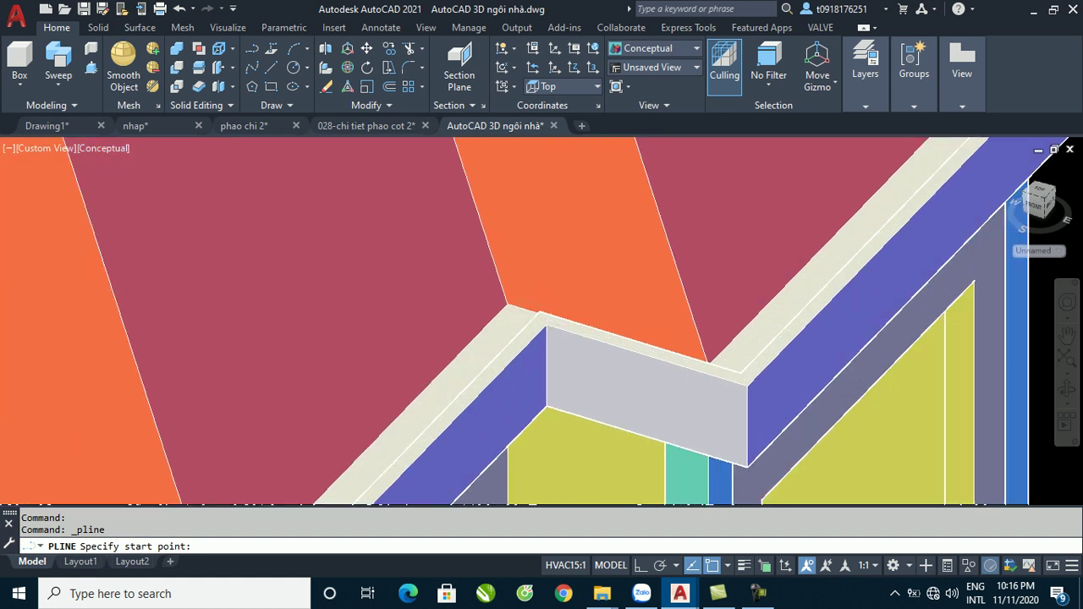
{"action": "scroll", "coordinate": [541, 354], "scroll_direction": "up", "scroll_amount": 2}
{"action": "left_click", "coordinate": [537, 356]}
{"action": "scroll", "coordinate": [537, 356], "scroll_direction": "down", "scroll_amount": 1}
{"action": "scroll", "coordinate": [542, 372], "scroll_direction": "down", "scroll_amount": 1}
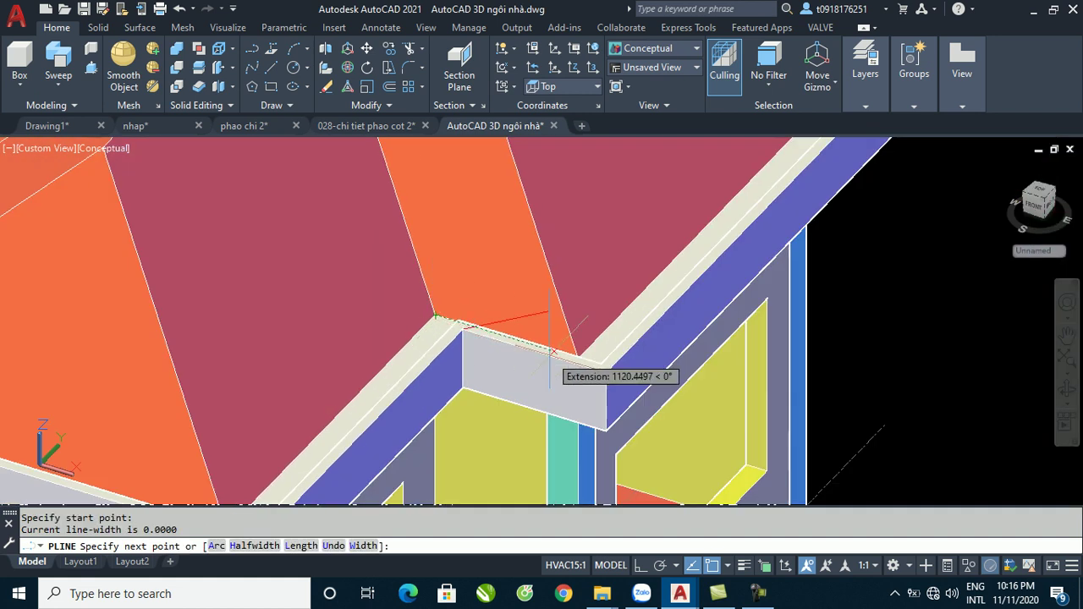
{"action": "scroll", "coordinate": [592, 375], "scroll_direction": "up", "scroll_amount": 1}
{"action": "left_click", "coordinate": [616, 376]}
{"action": "scroll", "coordinate": [474, 296], "scroll_direction": "down", "scroll_amount": 4}
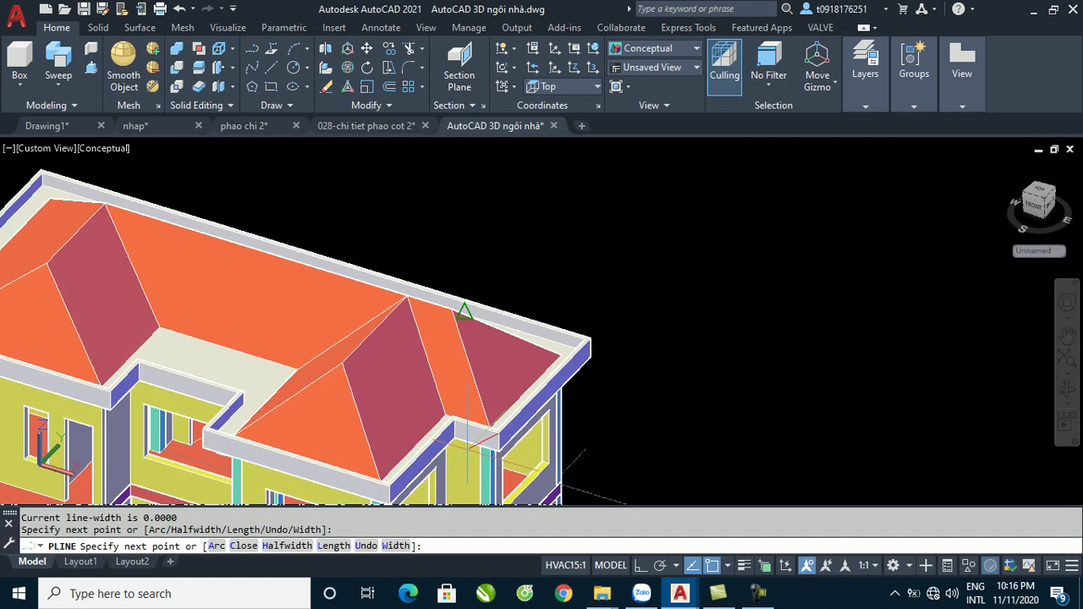
{"action": "scroll", "coordinate": [591, 343], "scroll_direction": "up", "scroll_amount": 4}
{"action": "left_click", "coordinate": [593, 335]}
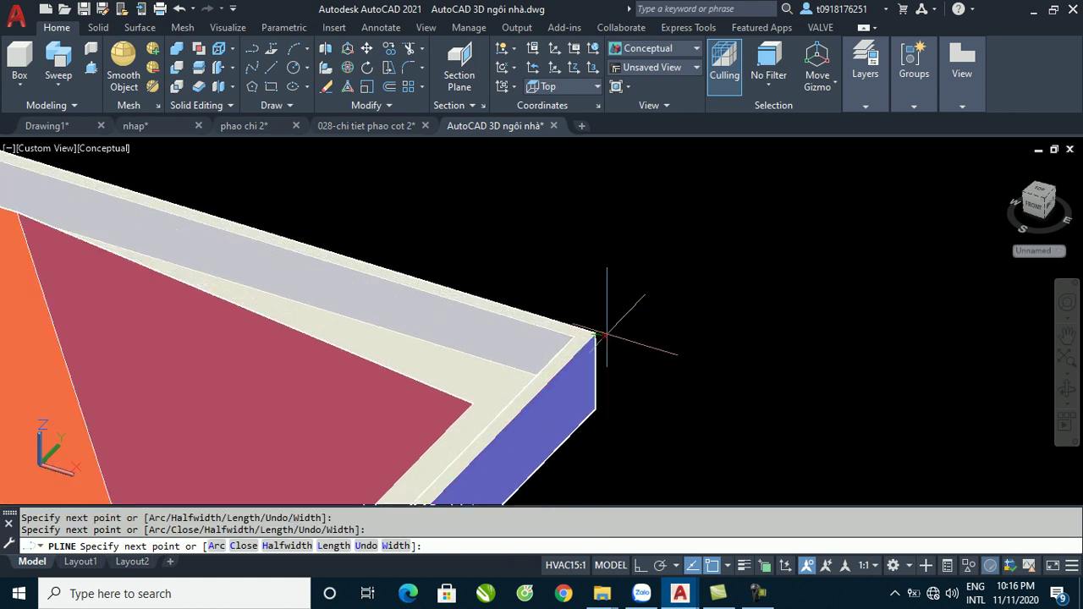
{"action": "scroll", "coordinate": [777, 350], "scroll_direction": "down", "scroll_amount": 3}
{"action": "scroll", "coordinate": [777, 350], "scroll_direction": "down", "scroll_amount": 2}
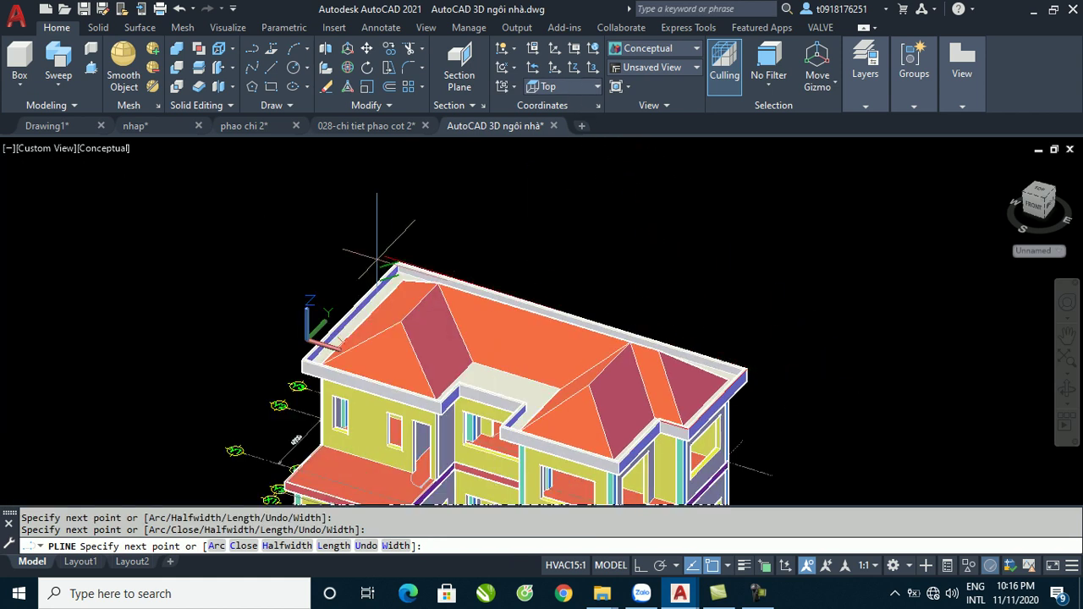
{"action": "scroll", "coordinate": [399, 266], "scroll_direction": "up", "scroll_amount": 4}
{"action": "scroll", "coordinate": [391, 263], "scroll_direction": "up", "scroll_amount": 1}
{"action": "left_click", "coordinate": [388, 257]}
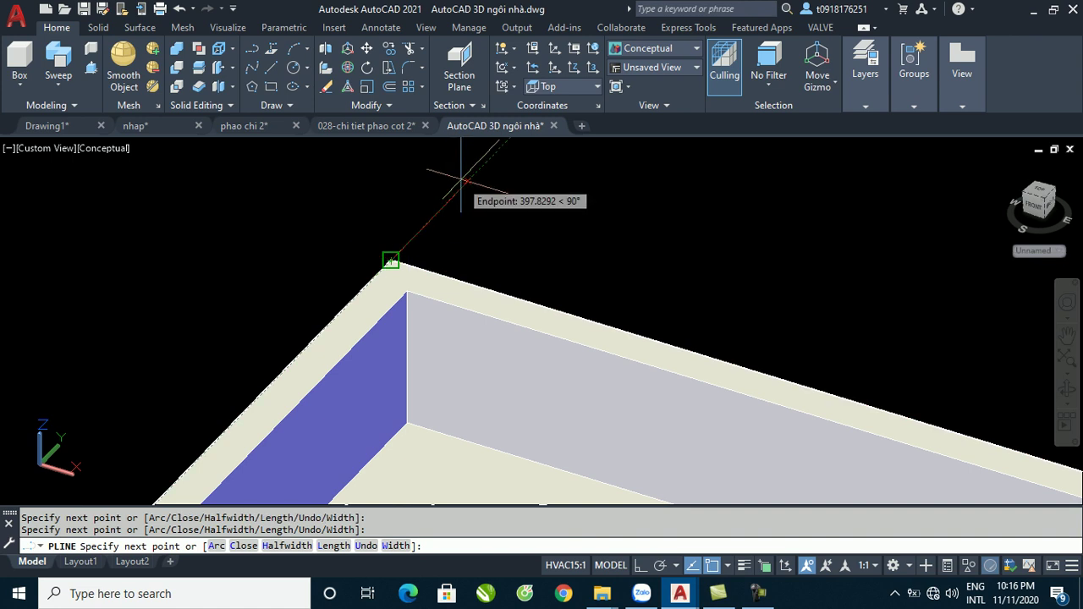
Continue the polyline through the remaining parapet corners and close it with C.
{"action": "scroll", "coordinate": [460, 170], "scroll_direction": "down", "scroll_amount": 4}
{"action": "scroll", "coordinate": [460, 169], "scroll_direction": "up", "scroll_amount": 2}
{"action": "scroll", "coordinate": [364, 287], "scroll_direction": "up", "scroll_amount": 4}
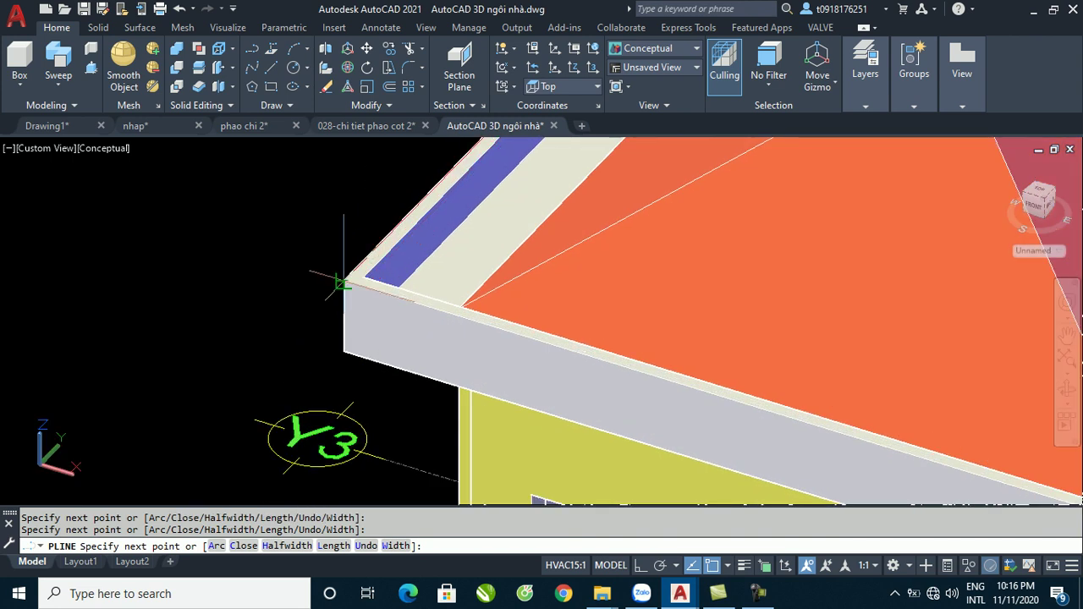
{"action": "scroll", "coordinate": [344, 279], "scroll_direction": "down", "scroll_amount": 3}
{"action": "scroll", "coordinate": [347, 254], "scroll_direction": "down", "scroll_amount": 2}
{"action": "scroll", "coordinate": [347, 251], "scroll_direction": "up", "scroll_amount": 4}
{"action": "scroll", "coordinate": [414, 326], "scroll_direction": "up", "scroll_amount": 2}
{"action": "scroll", "coordinate": [564, 177], "scroll_direction": "up", "scroll_amount": 2}
{"action": "scroll", "coordinate": [564, 177], "scroll_direction": "up", "scroll_amount": 2}
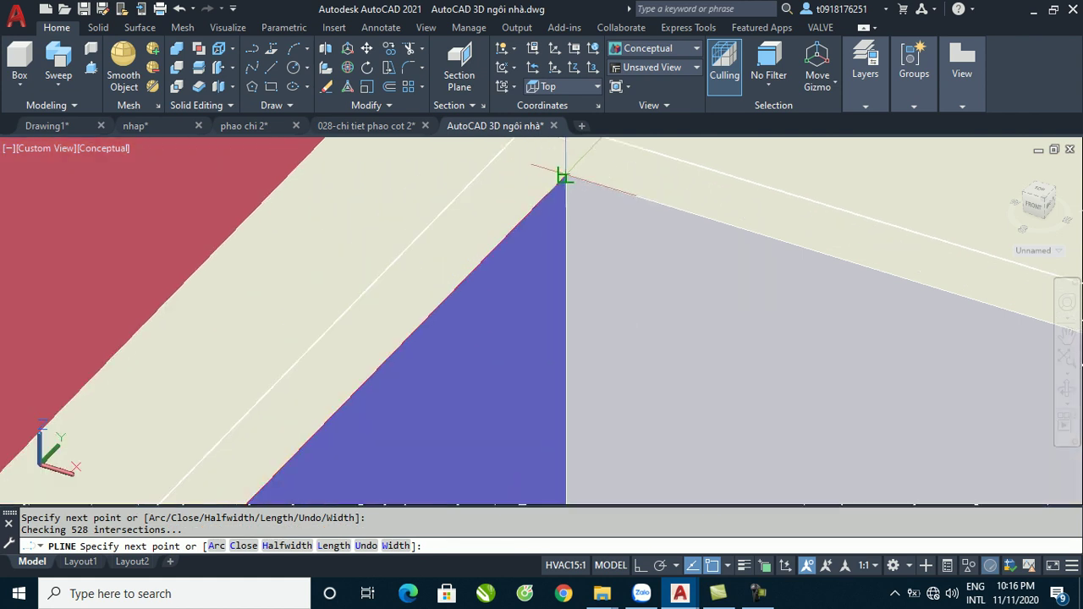
{"action": "left_click", "coordinate": [564, 177]}
{"action": "scroll", "coordinate": [409, 222], "scroll_direction": "down", "scroll_amount": 3}
{"action": "scroll", "coordinate": [643, 280], "scroll_direction": "up", "scroll_amount": 2}
{"action": "scroll", "coordinate": [702, 303], "scroll_direction": "up", "scroll_amount": 2}
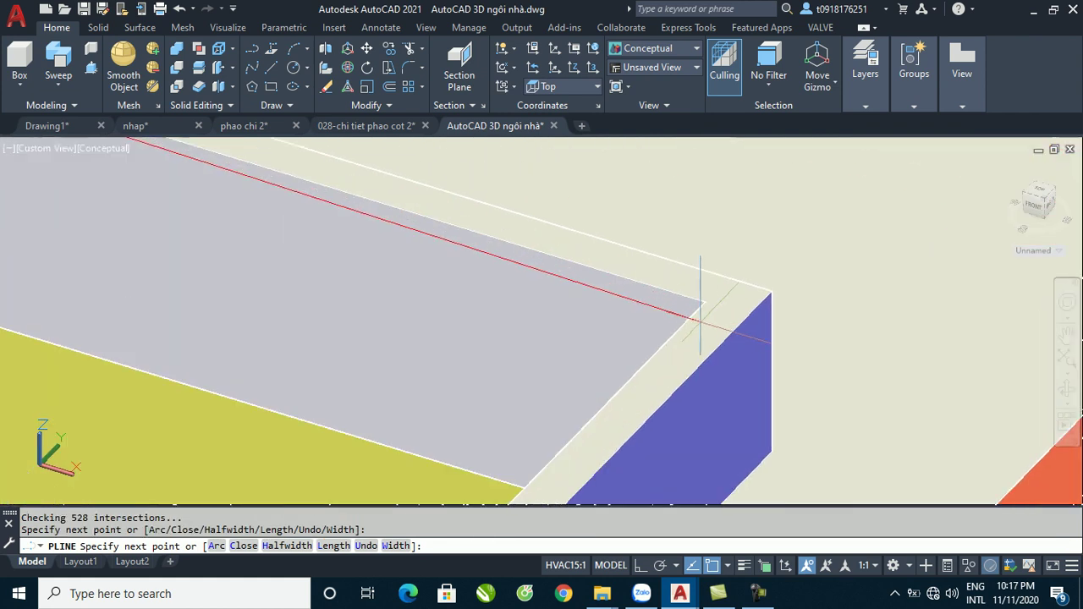
{"action": "left_click", "coordinate": [702, 302]}
{"action": "scroll", "coordinate": [703, 239], "scroll_direction": "down", "scroll_amount": 3}
{"action": "scroll", "coordinate": [702, 238], "scroll_direction": "down", "scroll_amount": 2}
{"action": "scroll", "coordinate": [593, 341], "scroll_direction": "up", "scroll_amount": 3}
{"action": "left_click", "coordinate": [592, 341]}
{"action": "scroll", "coordinate": [322, 273], "scroll_direction": "down", "scroll_amount": 4}
{"action": "scroll", "coordinate": [494, 292], "scroll_direction": "up", "scroll_amount": 4}
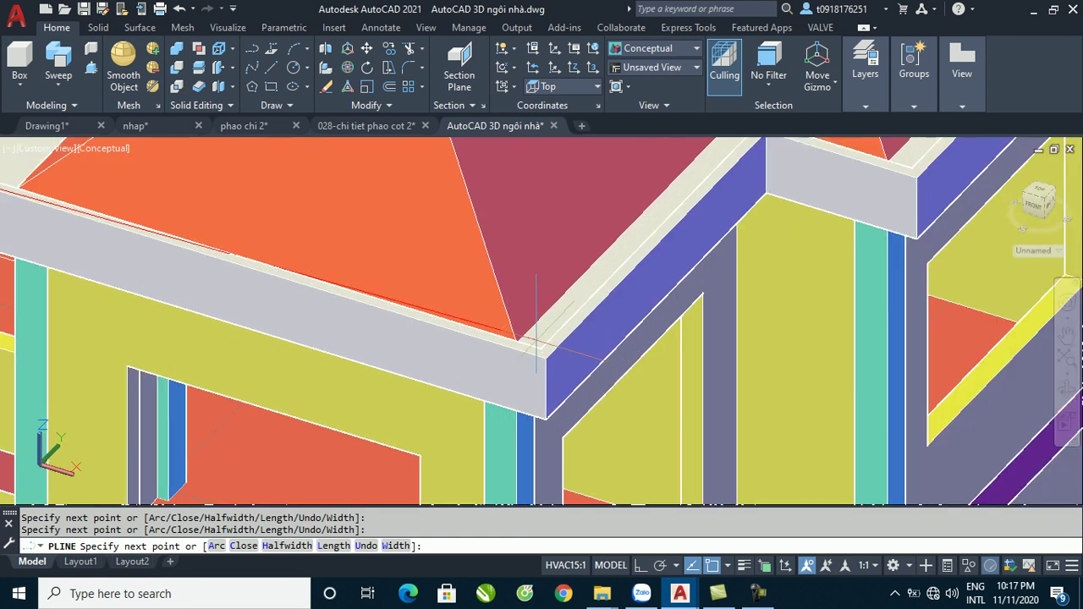
{"action": "scroll", "coordinate": [549, 355], "scroll_direction": "up", "scroll_amount": 1}
{"action": "scroll", "coordinate": [549, 355], "scroll_direction": "up", "scroll_amount": 1}
{"action": "left_click", "coordinate": [544, 358]}
{"action": "scroll", "coordinate": [544, 359], "scroll_direction": "down", "scroll_amount": 2}
{"action": "scroll", "coordinate": [581, 292], "scroll_direction": "down", "scroll_amount": 1}
{"action": "scroll", "coordinate": [581, 292], "scroll_direction": "up", "scroll_amount": 1}
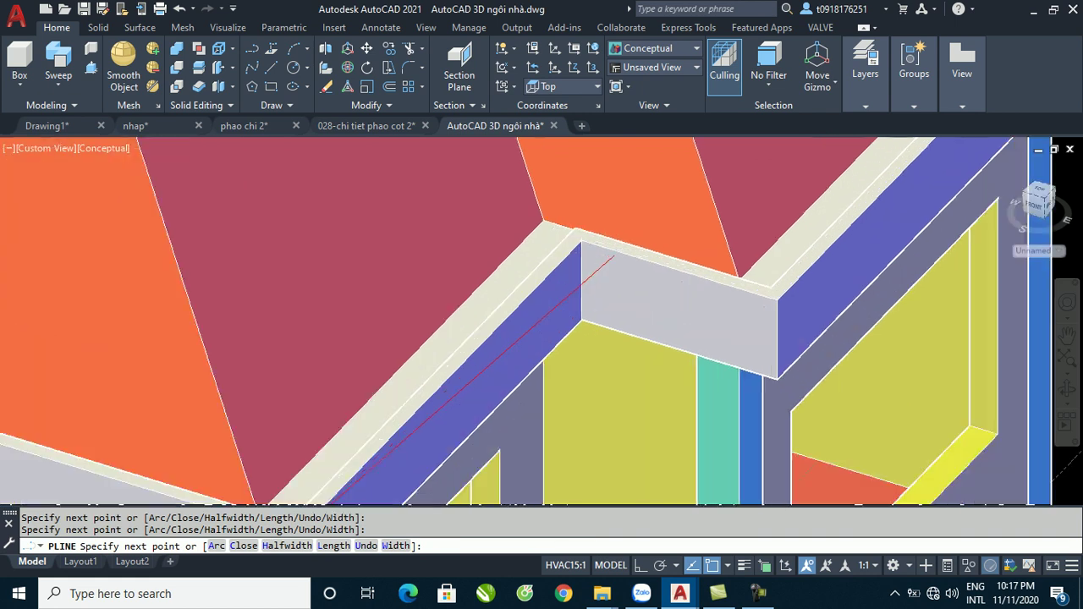
{"action": "scroll", "coordinate": [570, 234], "scroll_direction": "up", "scroll_amount": 1}
{"action": "scroll", "coordinate": [593, 254], "scroll_direction": "down", "scroll_amount": 1}
{"action": "scroll", "coordinate": [643, 294], "scroll_direction": "down", "scroll_amount": 1}
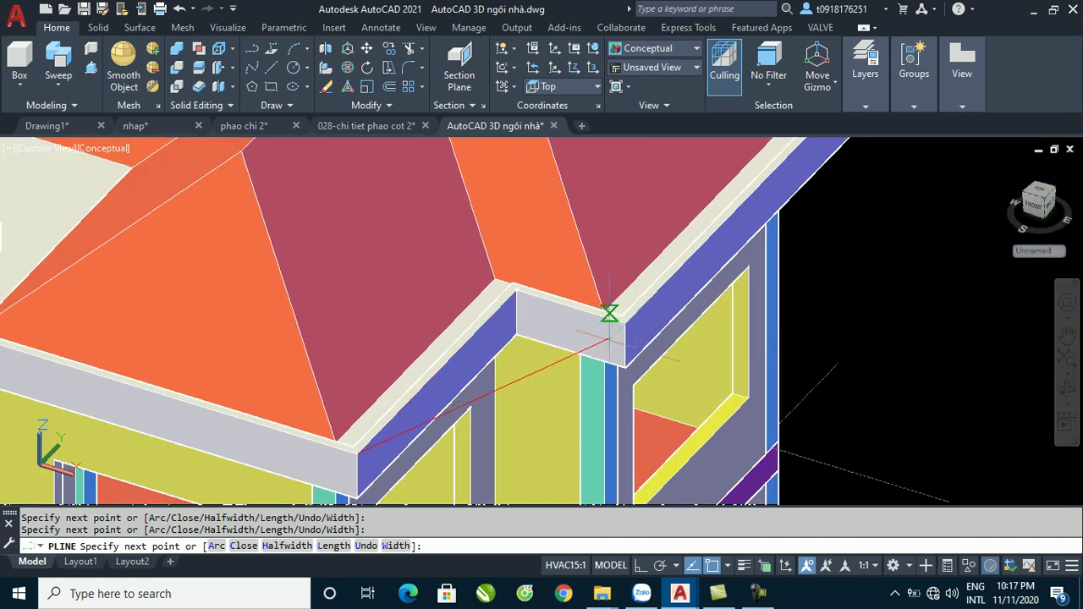
{"action": "scroll", "coordinate": [502, 206], "scroll_direction": "up", "scroll_amount": 1}
{"action": "scroll", "coordinate": [532, 279], "scroll_direction": "up", "scroll_amount": 1}
{"action": "left_click", "coordinate": [535, 280]}
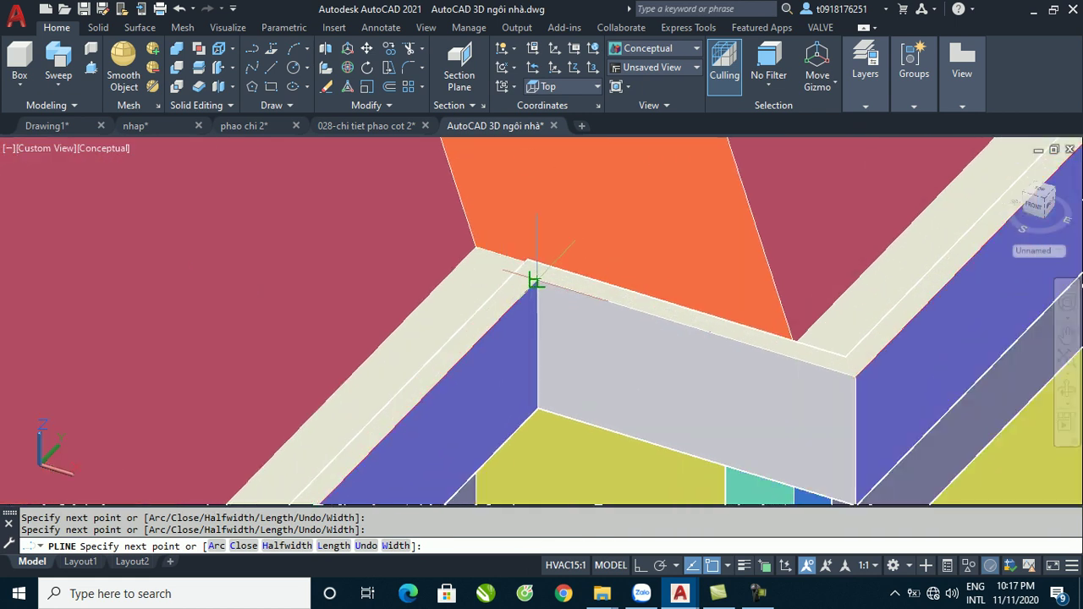
{"action": "type", "text": "c"}
{"action": "key", "text": "Return"}
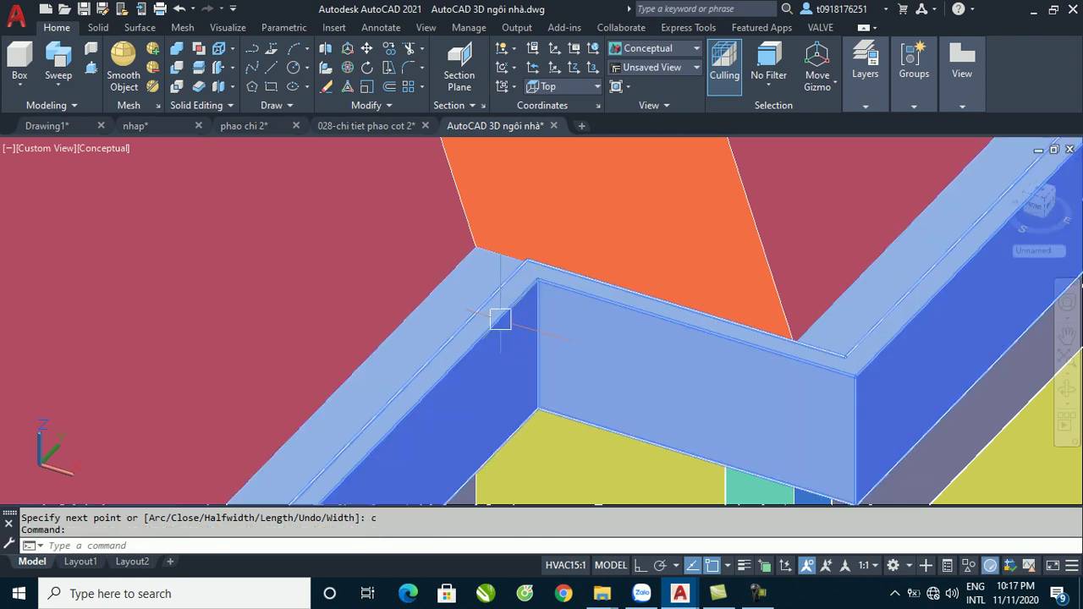
{"action": "scroll", "coordinate": [595, 272], "scroll_direction": "down", "scroll_amount": 5}
{"action": "key", "text": "Escape"}
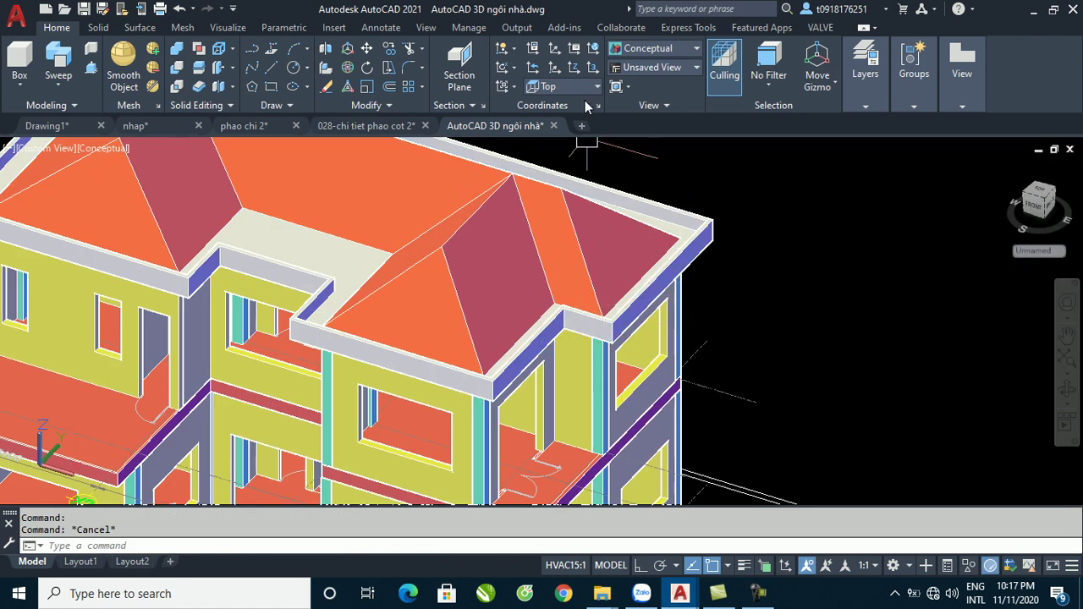
{"action": "middle_click_drag", "start_coordinate": [661, 227], "coordinate": [502, 218]}
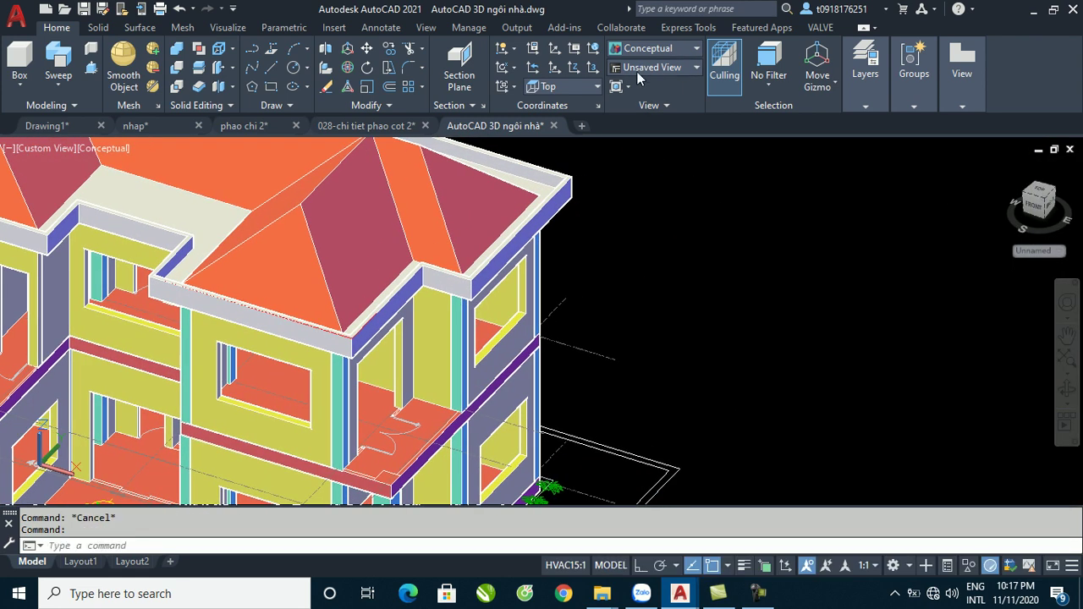
Switch to the Front view in 2D Wireframe and zoom in on the roof eave.
{"action": "left_click", "coordinate": [643, 147]}
{"action": "left_click", "coordinate": [644, 49]}
{"action": "left_click", "coordinate": [641, 123]}
{"action": "scroll", "coordinate": [592, 330], "scroll_direction": "up", "scroll_amount": 3}
{"action": "middle_click_drag", "start_coordinate": [643, 330], "coordinate": [493, 330]}
{"action": "scroll", "coordinate": [525, 271], "scroll_direction": "up", "scroll_amount": 2}
{"action": "scroll", "coordinate": [559, 242], "scroll_direction": "up", "scroll_amount": 2}
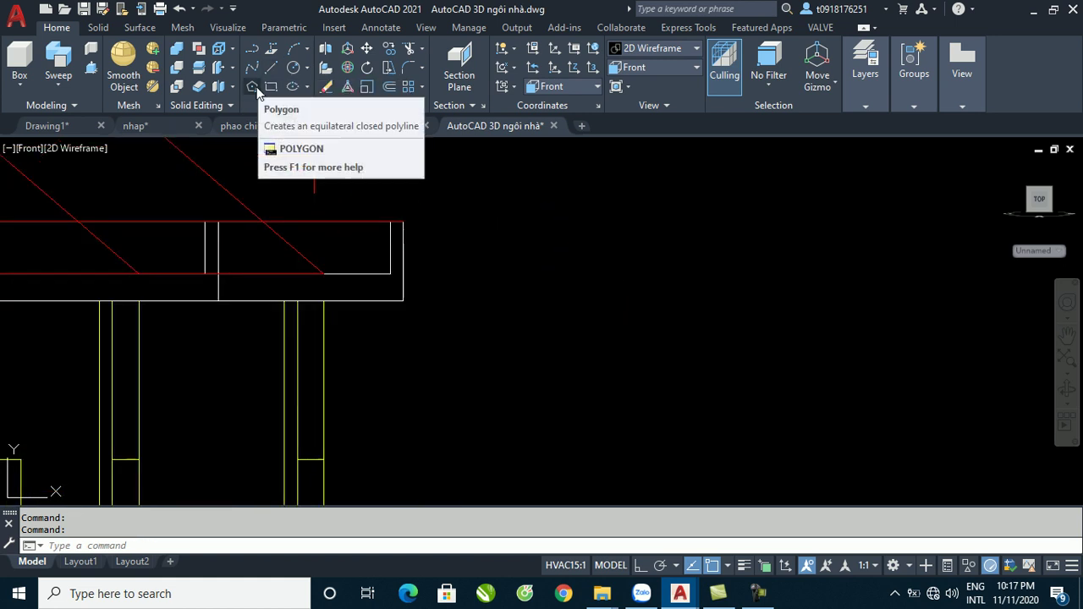
Draw the stepped profile with ortho lines of 150, 100, 50, 200, 50, 50, closing with C.
{"action": "left_click", "coordinate": [272, 67]}
{"action": "scroll", "coordinate": [530, 246], "scroll_direction": "up", "scroll_amount": 2}
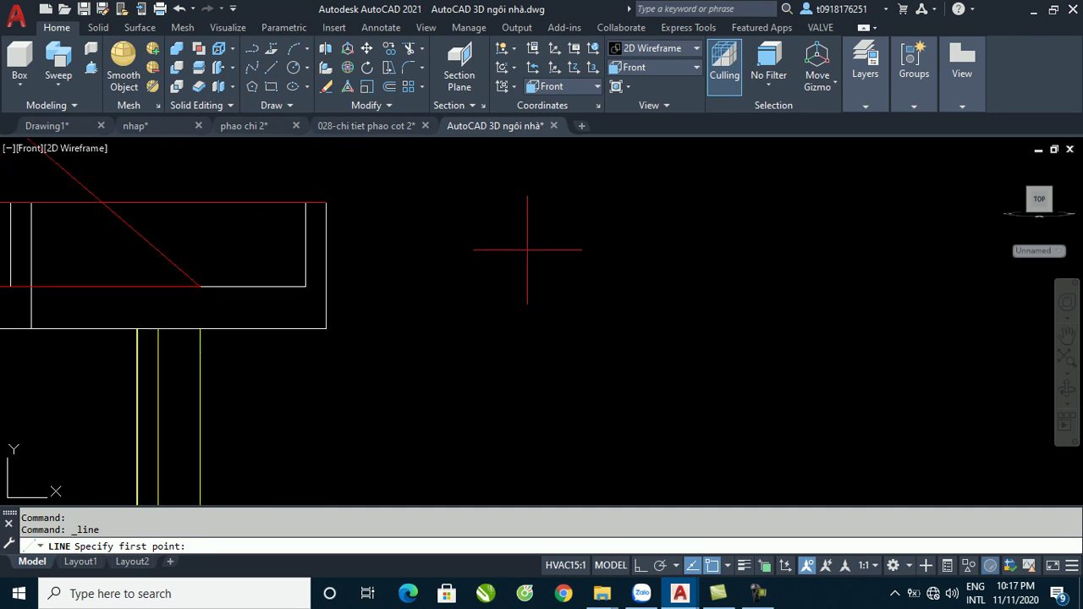
{"action": "left_click", "coordinate": [518, 198]}
{"action": "key", "text": "F8"}
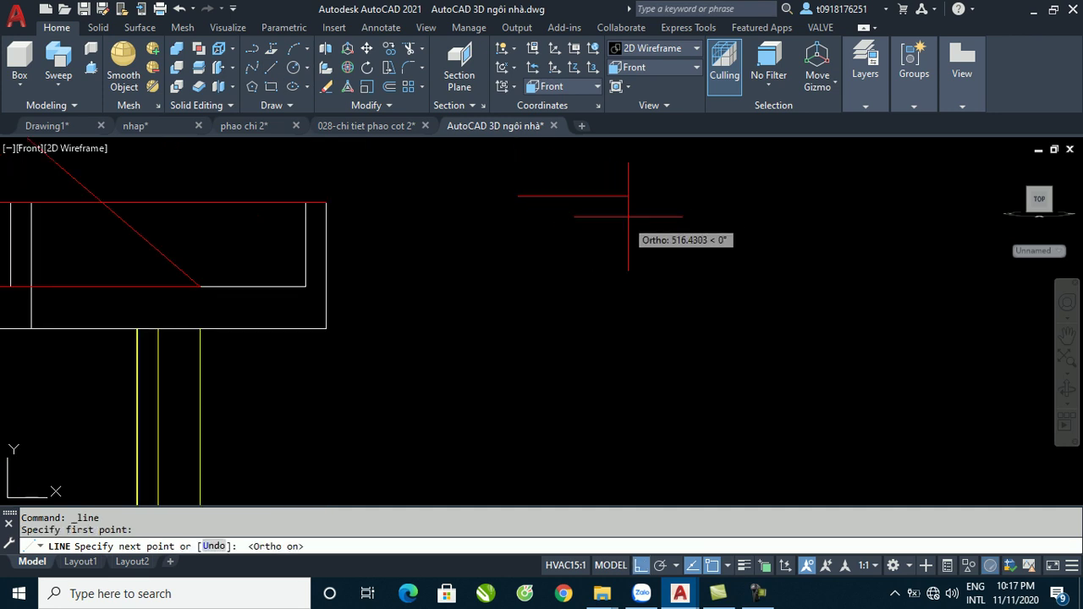
{"action": "key", "text": "Return"}
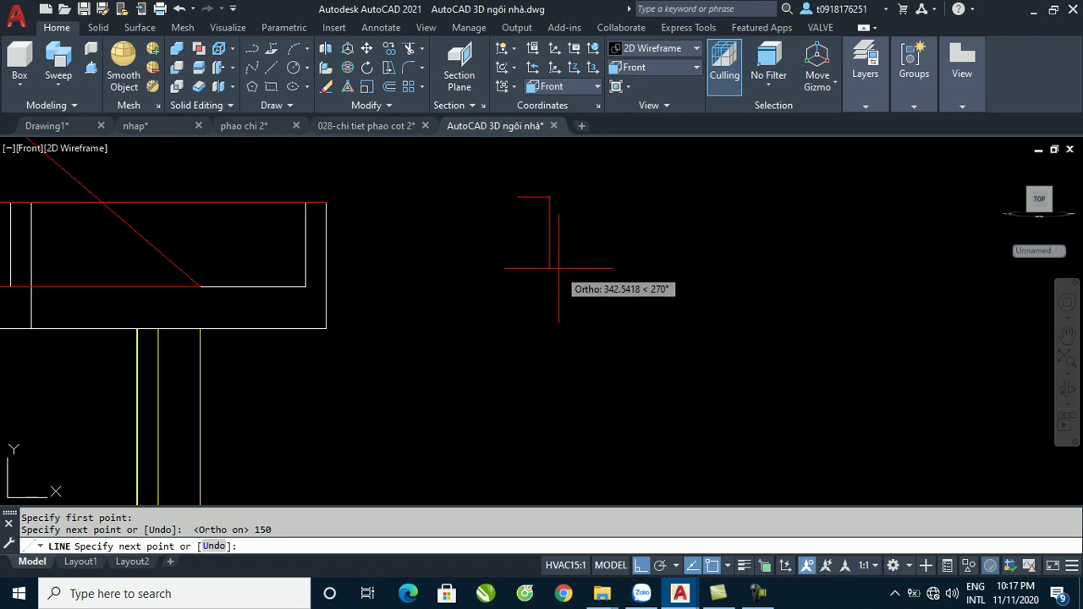
{"action": "key", "text": "Return"}
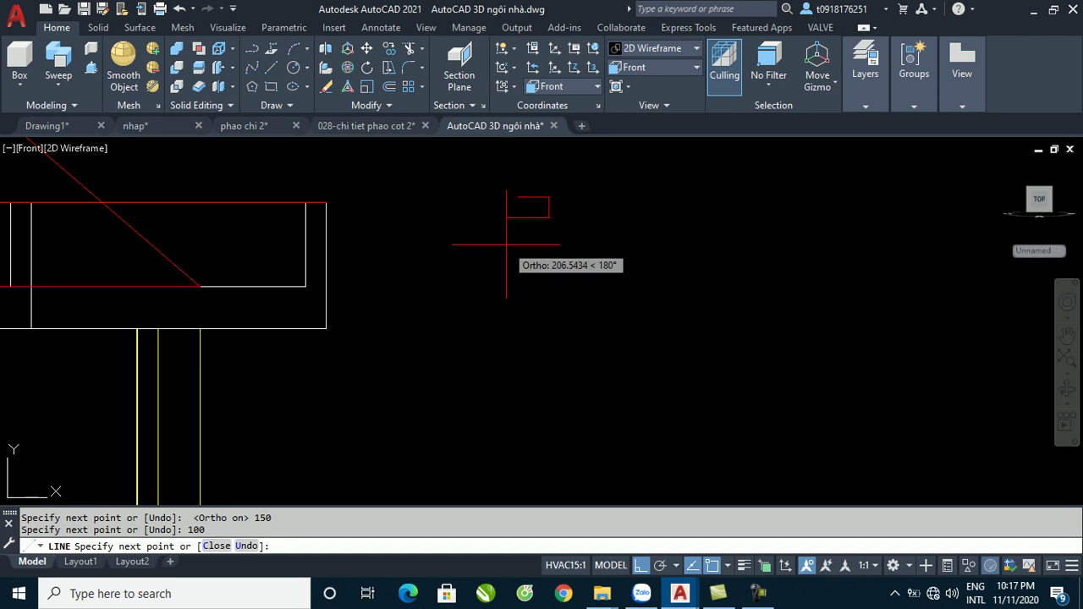
{"action": "key", "text": "Return"}
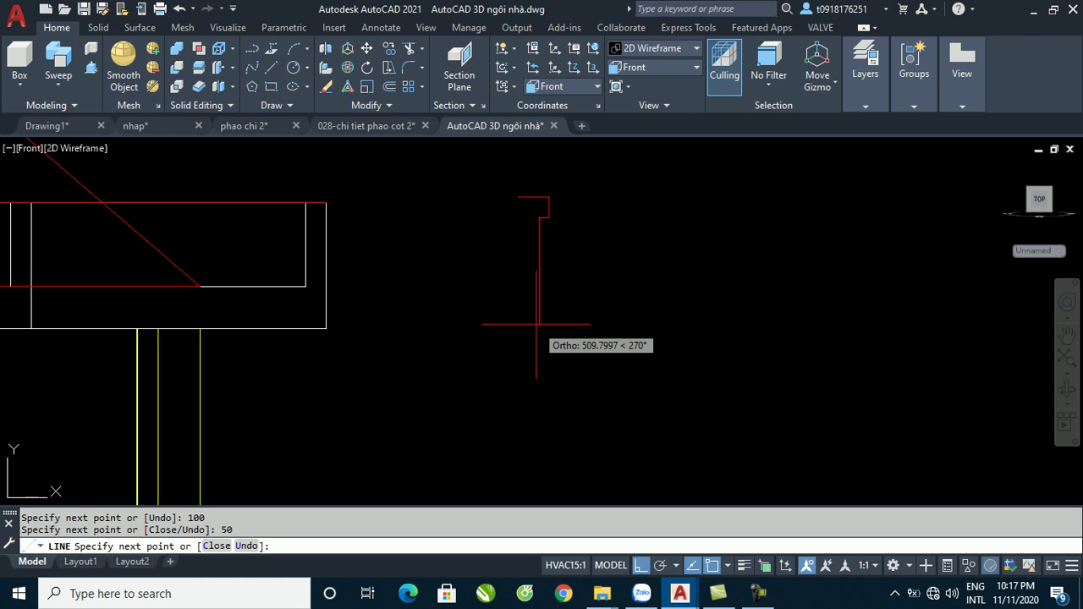
{"action": "type", "text": "00"}
{"action": "key", "text": "Return"}
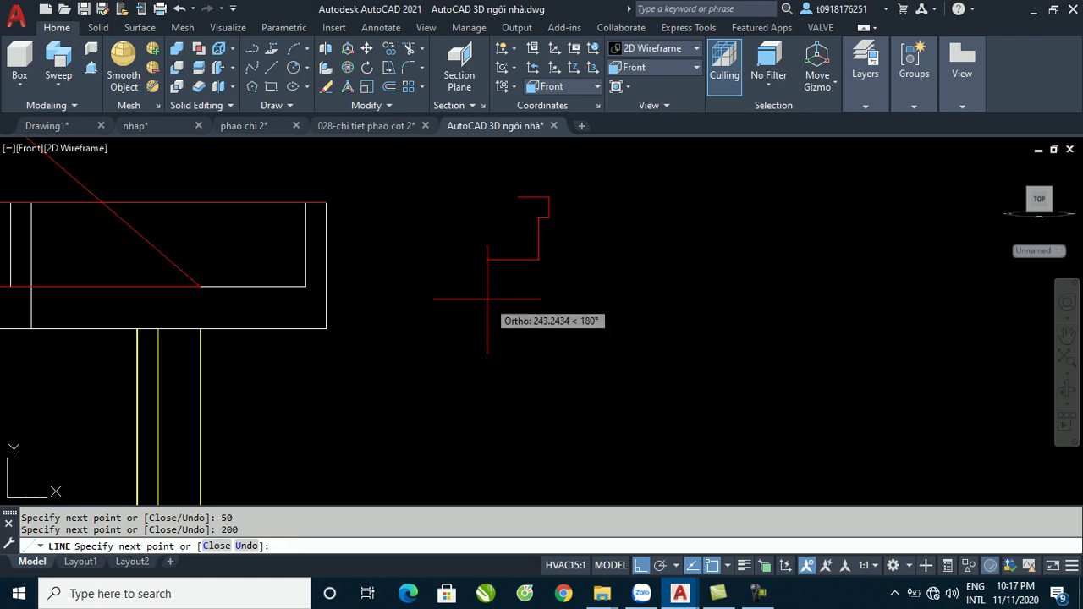
{"action": "key", "text": "Return"}
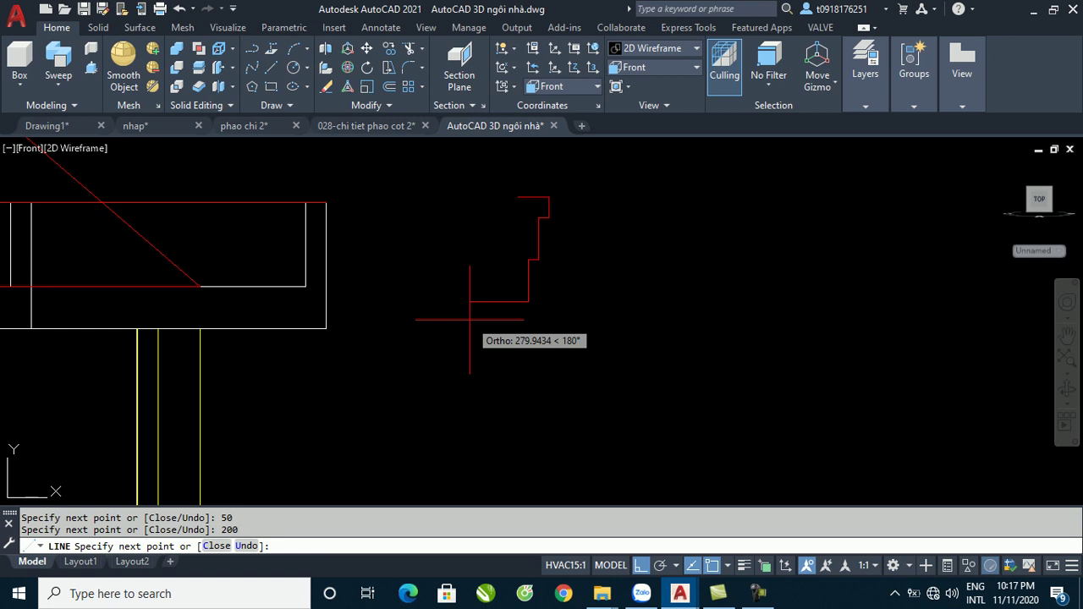
{"action": "type", "text": "50"}
{"action": "key", "text": "Return"}
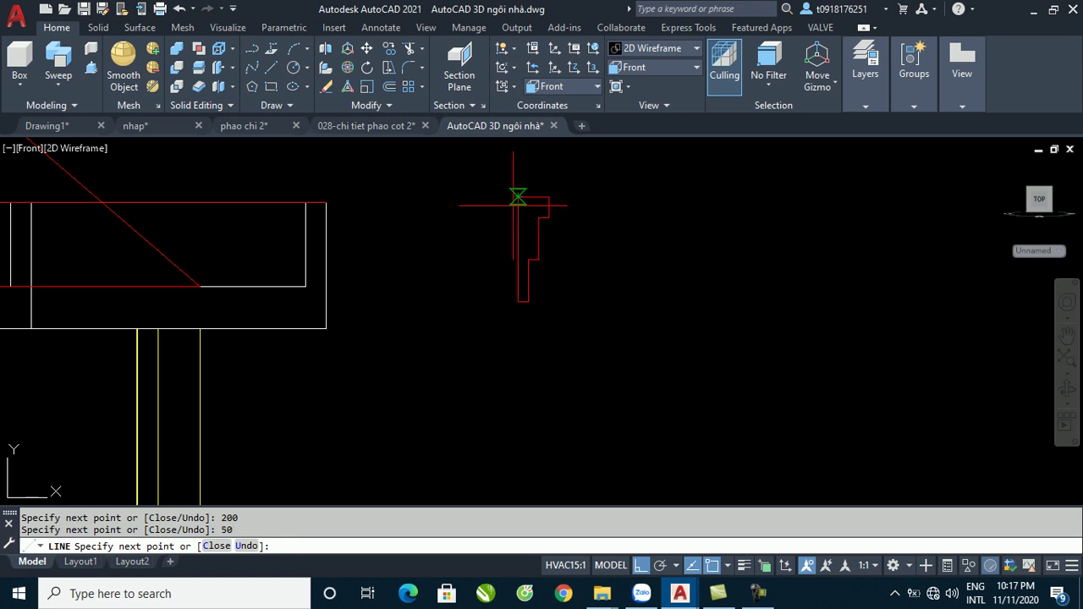
{"action": "type", "text": "c"}
{"action": "key", "text": "Return"}
Window-select the profile lines and JOIN them into a single polyline.
{"action": "left_click", "coordinate": [487, 175]}
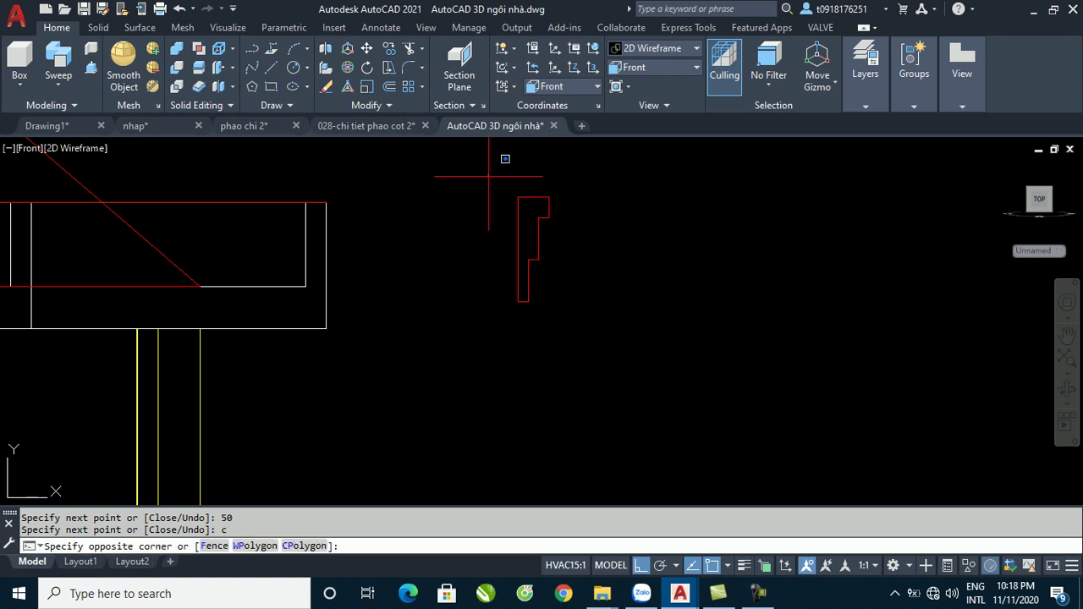
{"action": "left_click", "coordinate": [632, 368]}
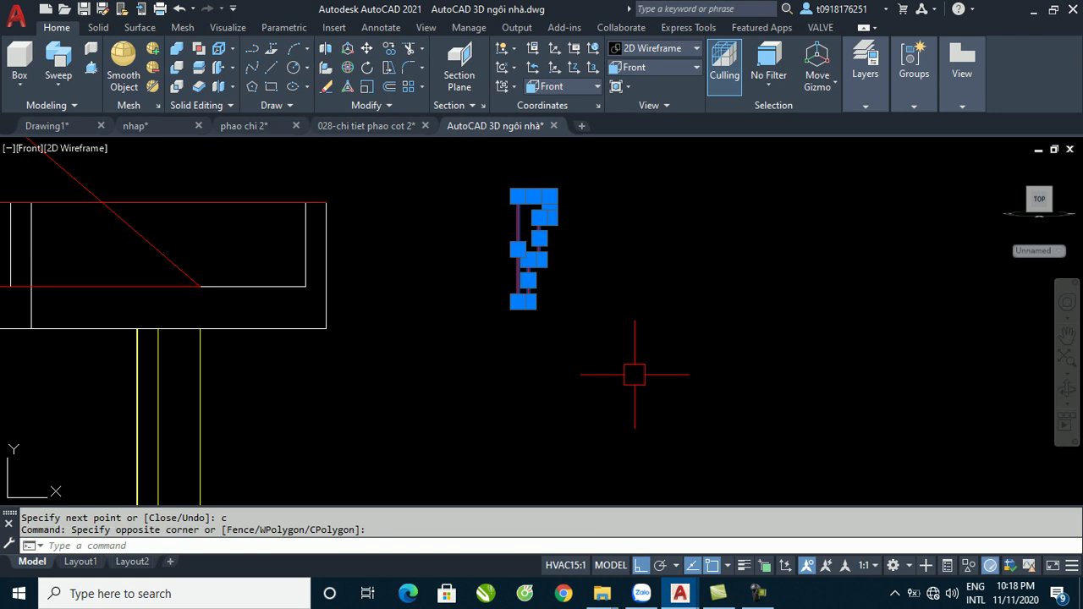
{"action": "type", "text": "j"}
{"action": "key", "text": "Return"}
{"action": "left_click", "coordinate": [540, 291]}
Clear the selection and orbit into a 3D perspective of the house.
{"action": "key", "text": "Escape"}
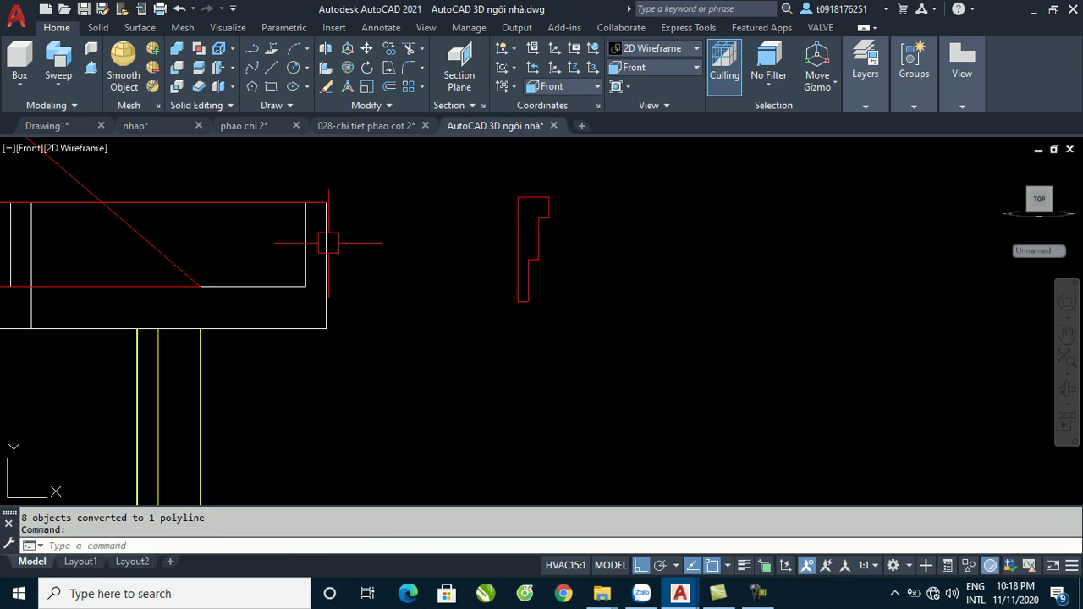
{"action": "scroll", "coordinate": [574, 245], "scroll_direction": "down", "scroll_amount": 2}
{"action": "scroll", "coordinate": [574, 246], "scroll_direction": "down", "scroll_amount": 2}
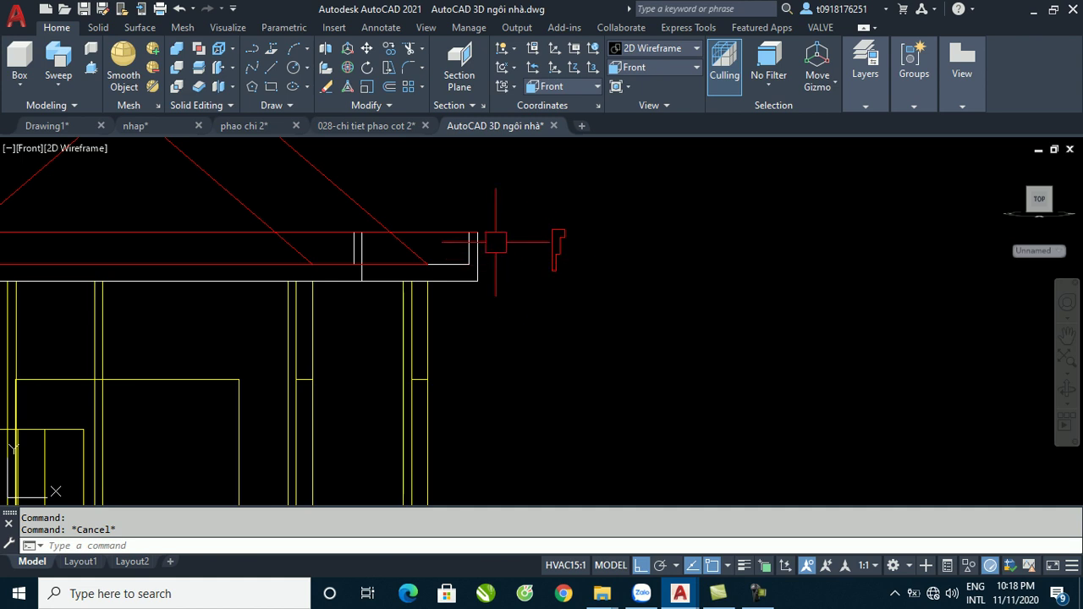
{"action": "scroll", "coordinate": [545, 279], "scroll_direction": "down", "scroll_amount": 2}
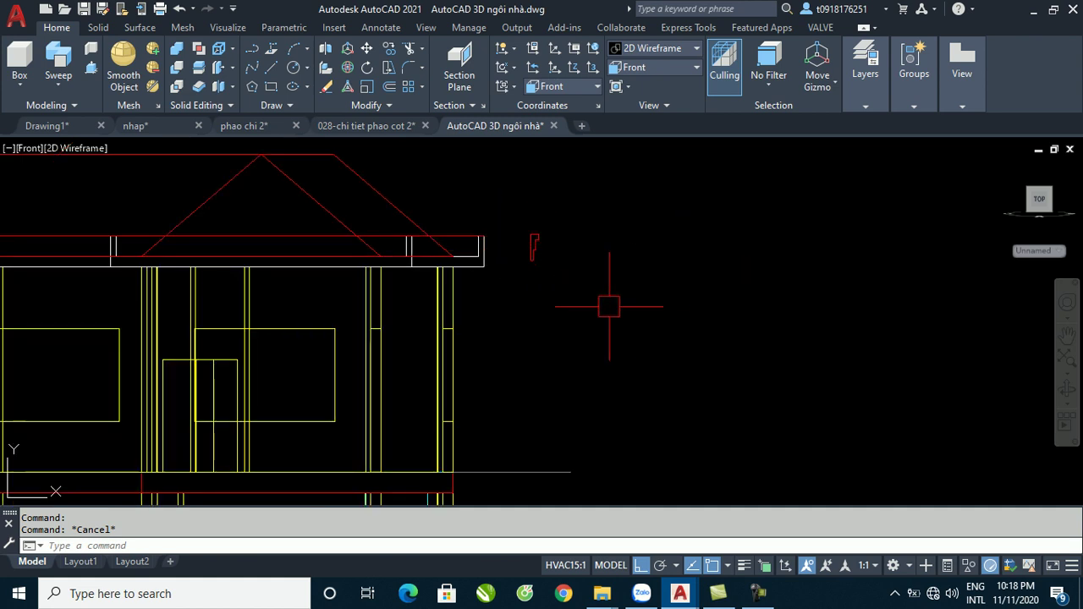
{"action": "mouse_move", "coordinate": [607, 310]}
{"action": "middle_mouse_down", "text": "shift"}
{"action": "mouse_move", "coordinate": [587, 339]}
{"action": "mouse_move", "coordinate": [607, 343]}
{"action": "middle_mouse_up", "text": "shift"}
Run MOVE on the cornice profile and pick its top corner as the base point.
{"action": "type", "text": "m"}
{"action": "key", "text": "Return"}
{"action": "scroll", "coordinate": [540, 437], "scroll_direction": "up", "scroll_amount": 3}
{"action": "left_click", "coordinate": [509, 435]}
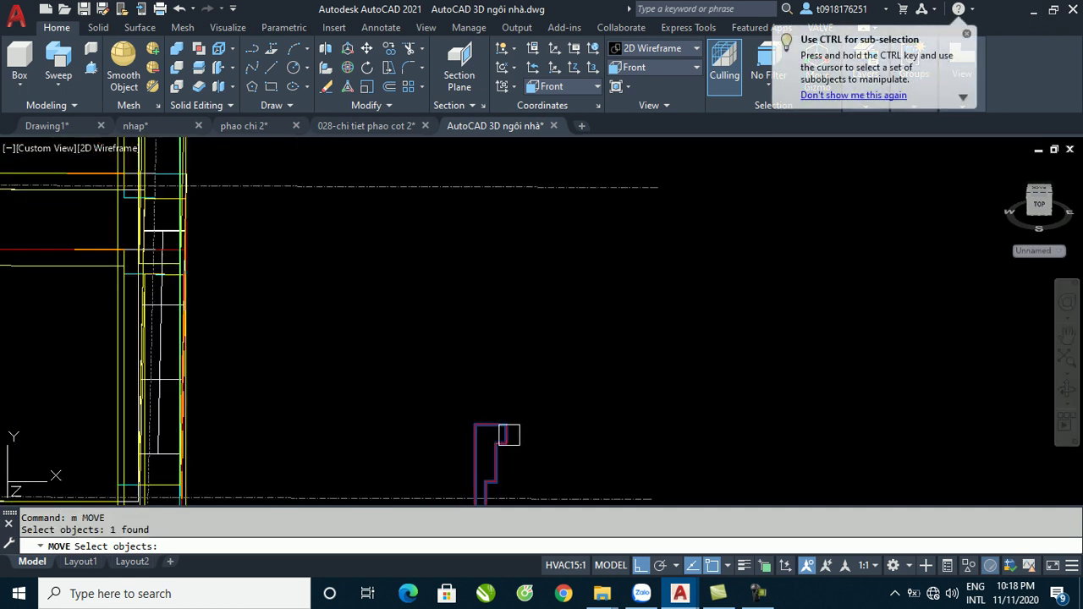
{"action": "key", "text": "Return"}
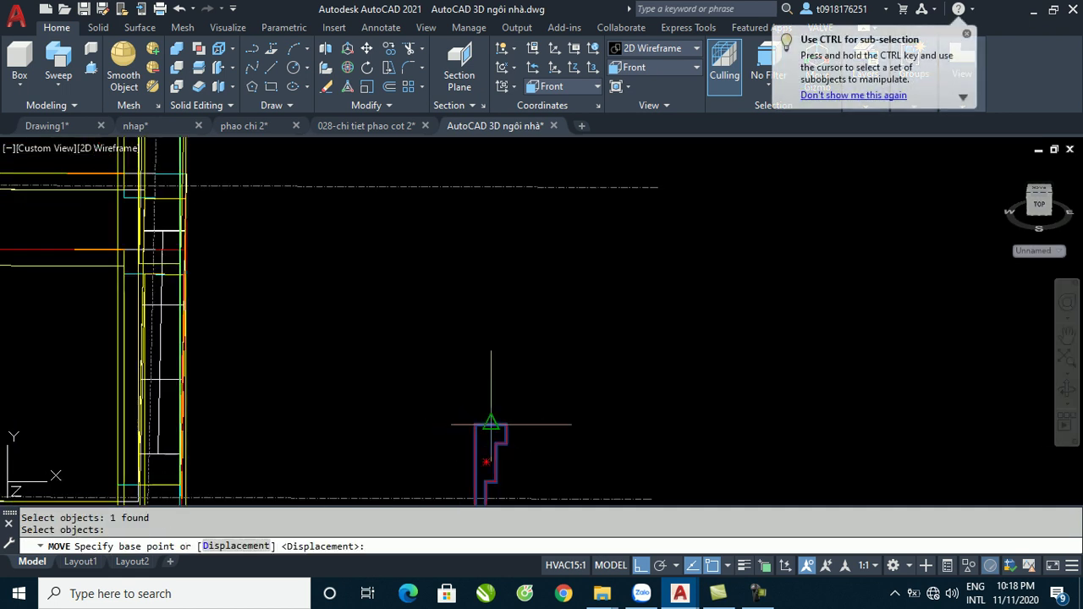
{"action": "middle_click_drag", "start_coordinate": [478, 410], "coordinate": [477, 332]}
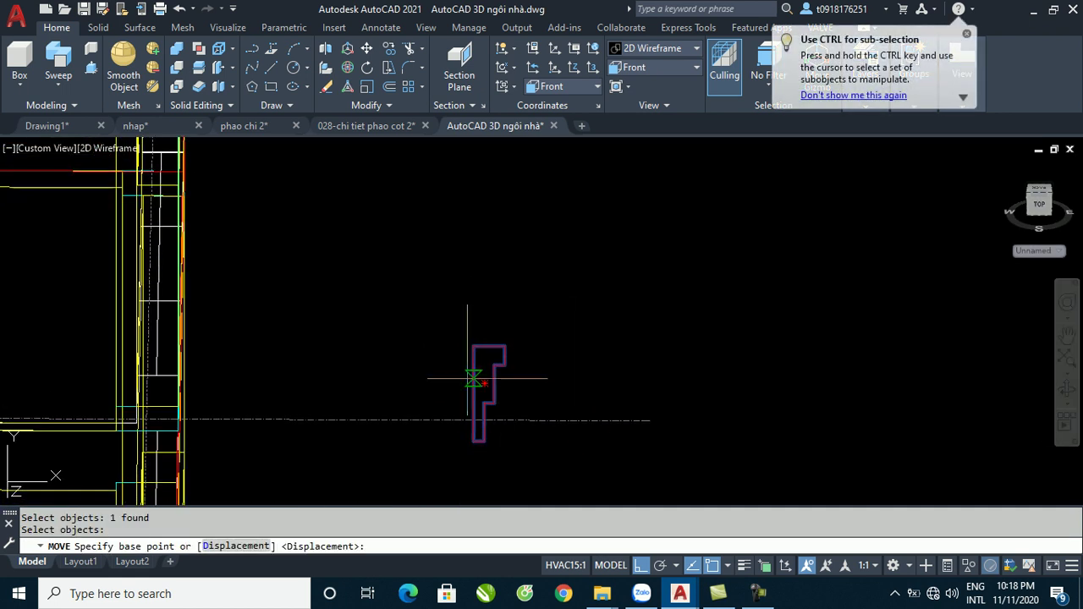
{"action": "scroll", "coordinate": [503, 372], "scroll_direction": "up", "scroll_amount": 2}
{"action": "scroll", "coordinate": [441, 334], "scroll_direction": "up", "scroll_amount": 2}
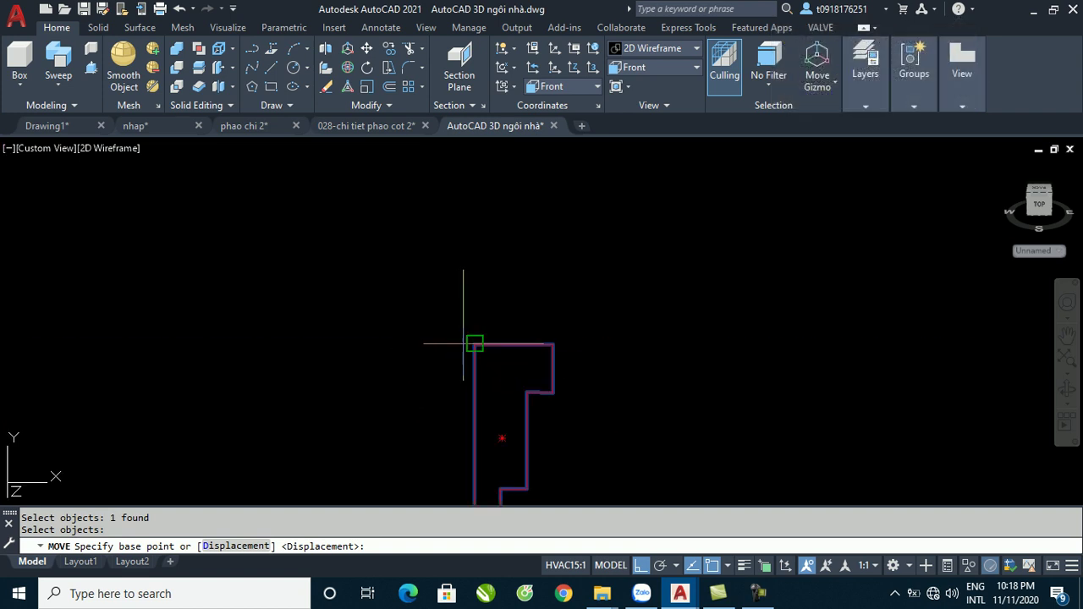
{"action": "left_click", "coordinate": [475, 345]}
Orbit to an oblique view, turn ortho off, and drop the profile onto the roof slab corner.
{"action": "scroll", "coordinate": [549, 377], "scroll_direction": "down", "scroll_amount": 3}
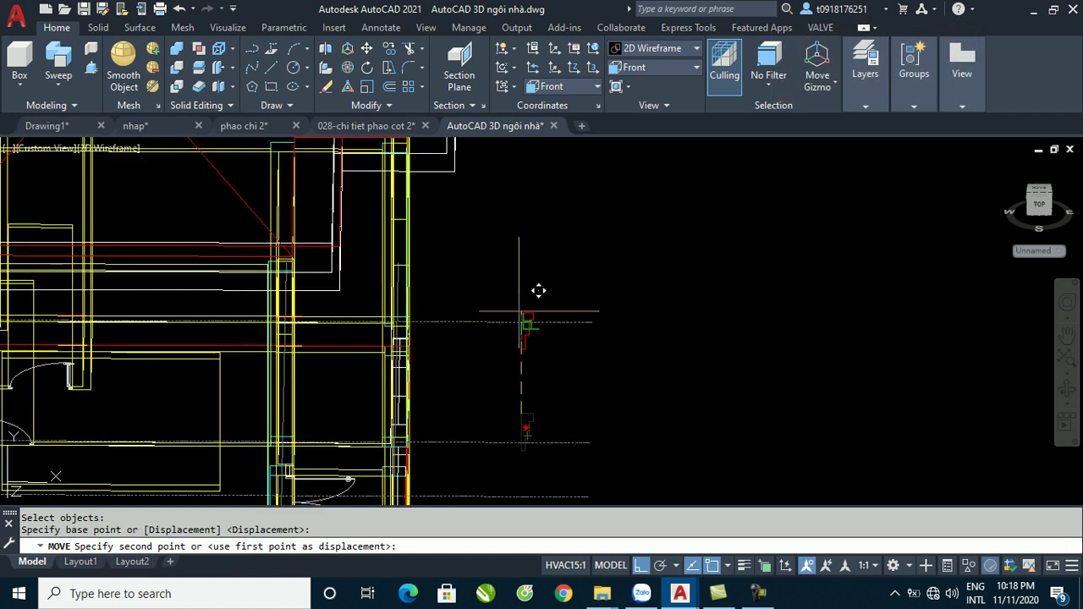
{"action": "scroll", "coordinate": [534, 279], "scroll_direction": "down", "scroll_amount": 2}
{"action": "mouse_move", "coordinate": [530, 310]}
{"action": "middle_mouse_down", "text": "shift"}
{"action": "mouse_move", "coordinate": [491, 338]}
{"action": "mouse_move", "coordinate": [515, 285]}
{"action": "middle_mouse_up", "text": "shift"}
{"action": "key", "text": "F8"}
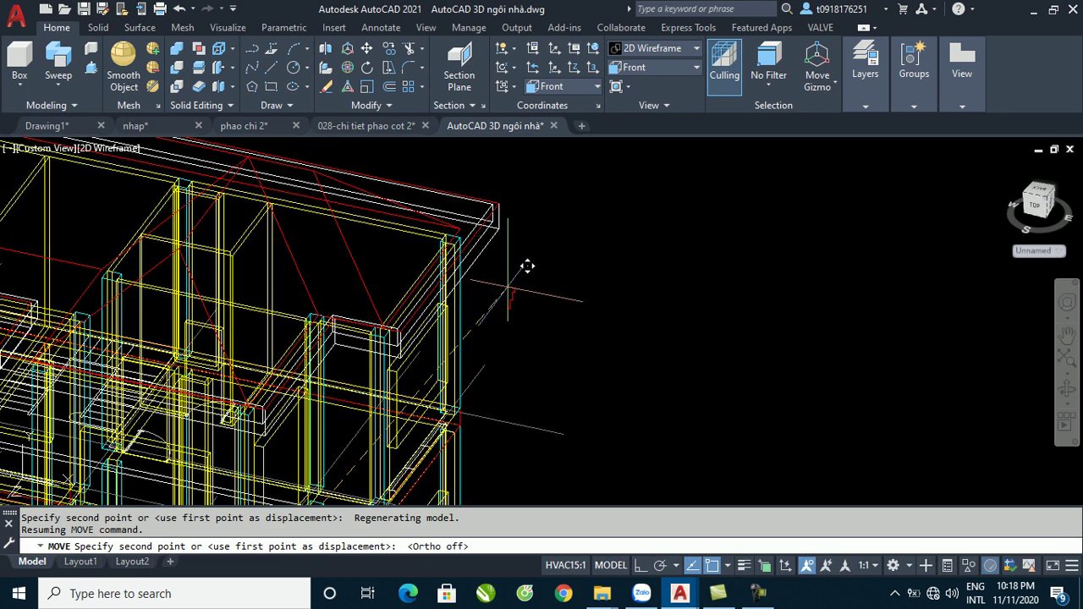
{"action": "scroll", "coordinate": [483, 227], "scroll_direction": "up", "scroll_amount": 2}
{"action": "scroll", "coordinate": [487, 220], "scroll_direction": "up", "scroll_amount": 1}
{"action": "scroll", "coordinate": [508, 220], "scroll_direction": "up", "scroll_amount": 2}
{"action": "scroll", "coordinate": [500, 232], "scroll_direction": "up", "scroll_amount": 2}
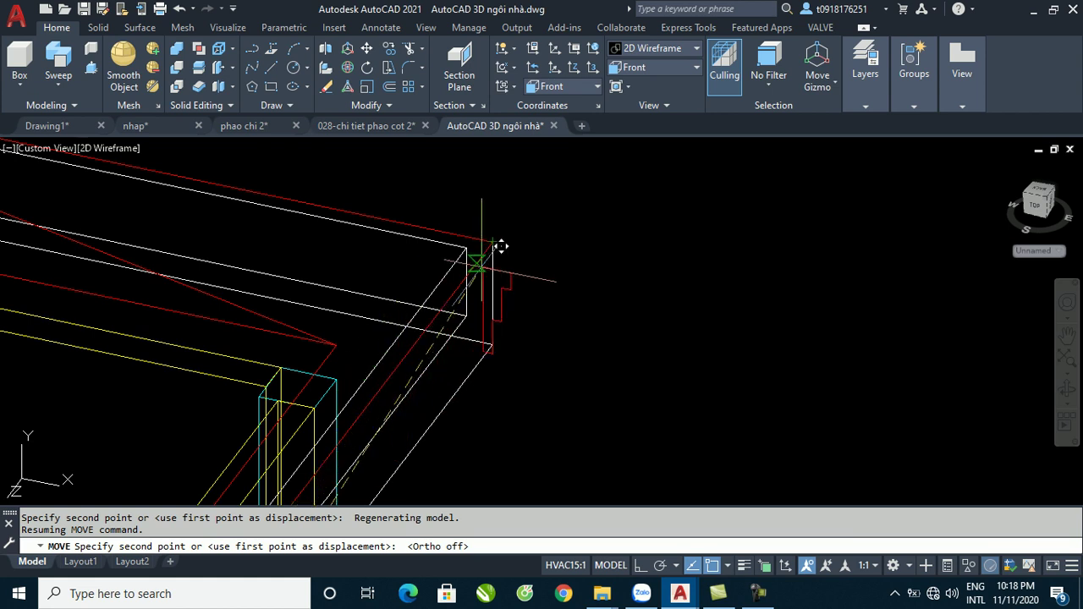
{"action": "scroll", "coordinate": [597, 237], "scroll_direction": "down", "scroll_amount": 1}
{"action": "scroll", "coordinate": [623, 258], "scroll_direction": "down", "scroll_amount": 1}
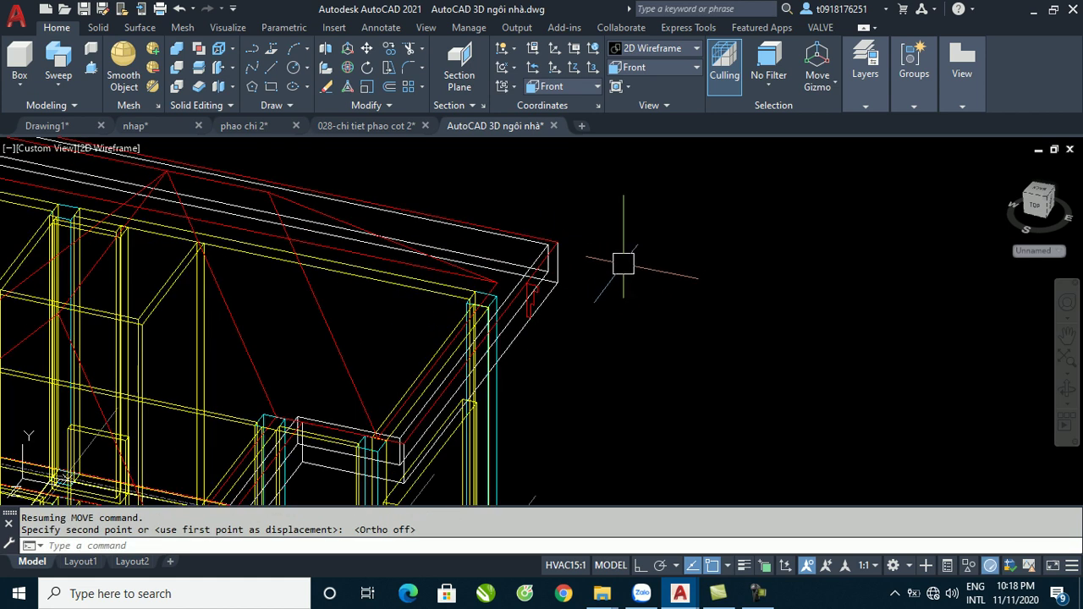
{"action": "scroll", "coordinate": [541, 304], "scroll_direction": "up", "scroll_amount": 1}
Launch the Sweep command and pan the view to bring the profile within reach.
{"action": "scroll", "coordinate": [508, 297], "scroll_direction": "up", "scroll_amount": 1}
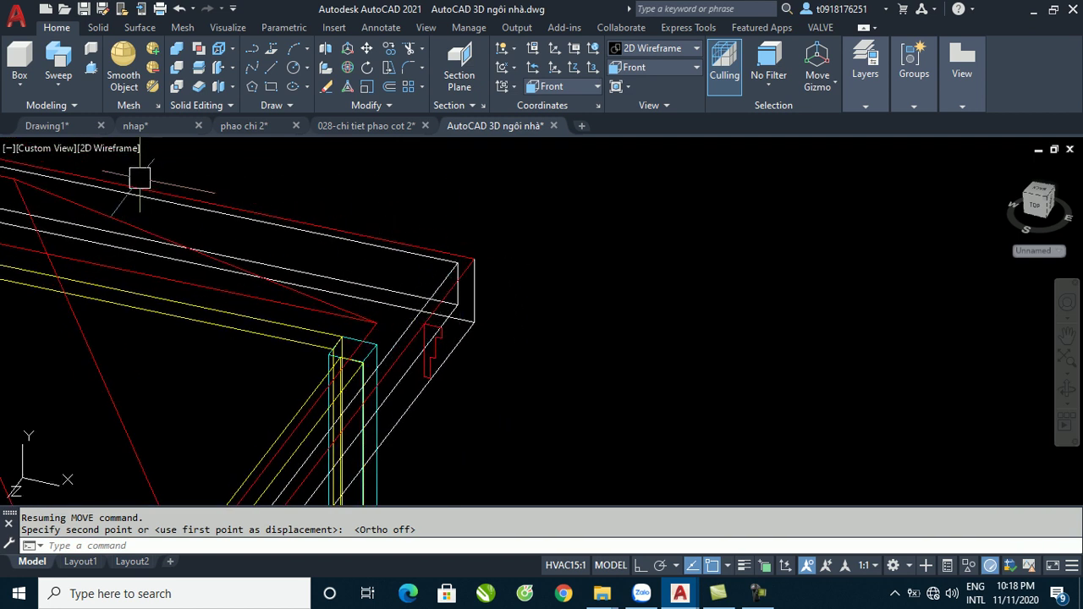
{"action": "left_click", "coordinate": [57, 86]}
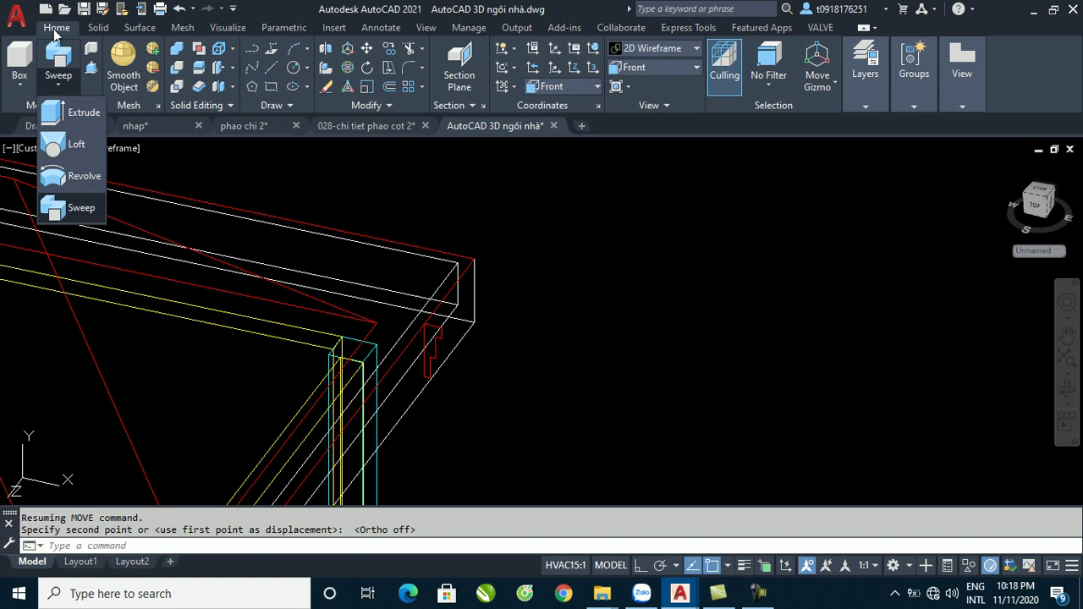
{"action": "left_click", "coordinate": [66, 207]}
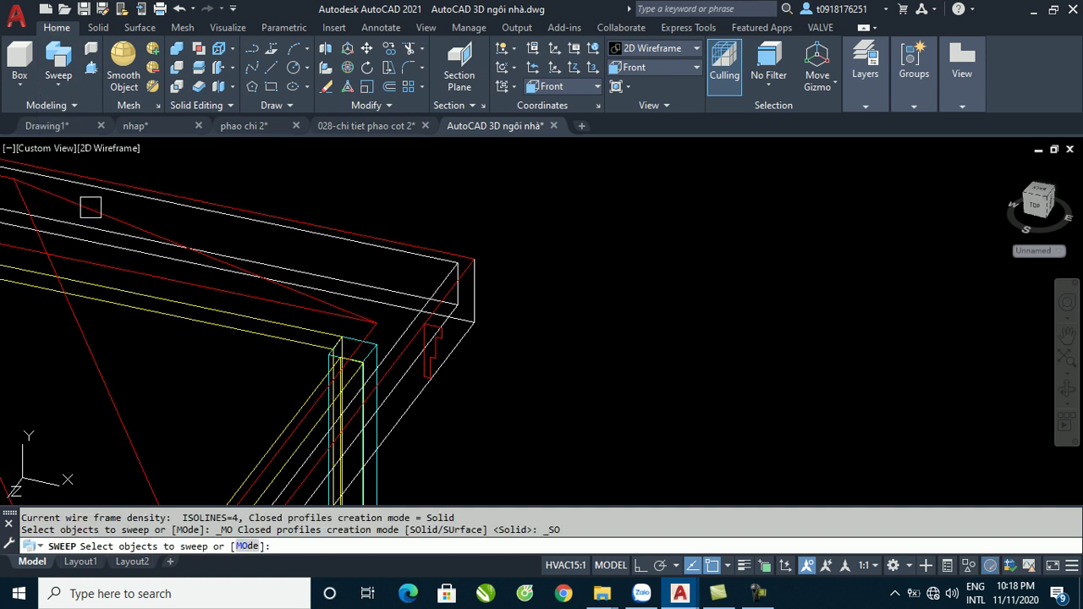
{"action": "middle_click_drag", "start_coordinate": [548, 247], "coordinate": [637, 252]}
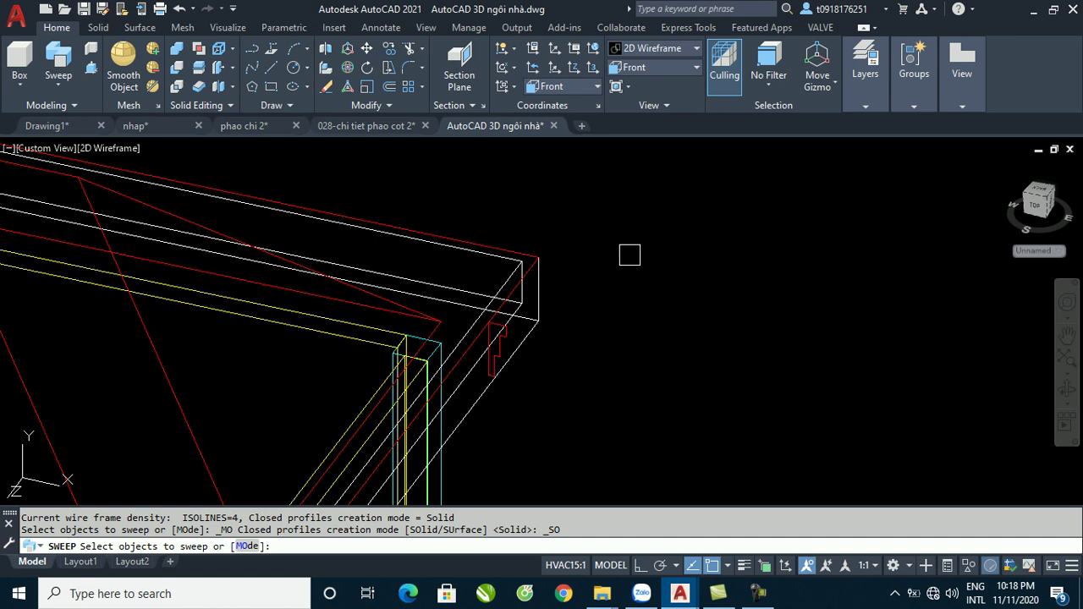
{"action": "middle_click_drag", "start_coordinate": [524, 297], "coordinate": [597, 284]}
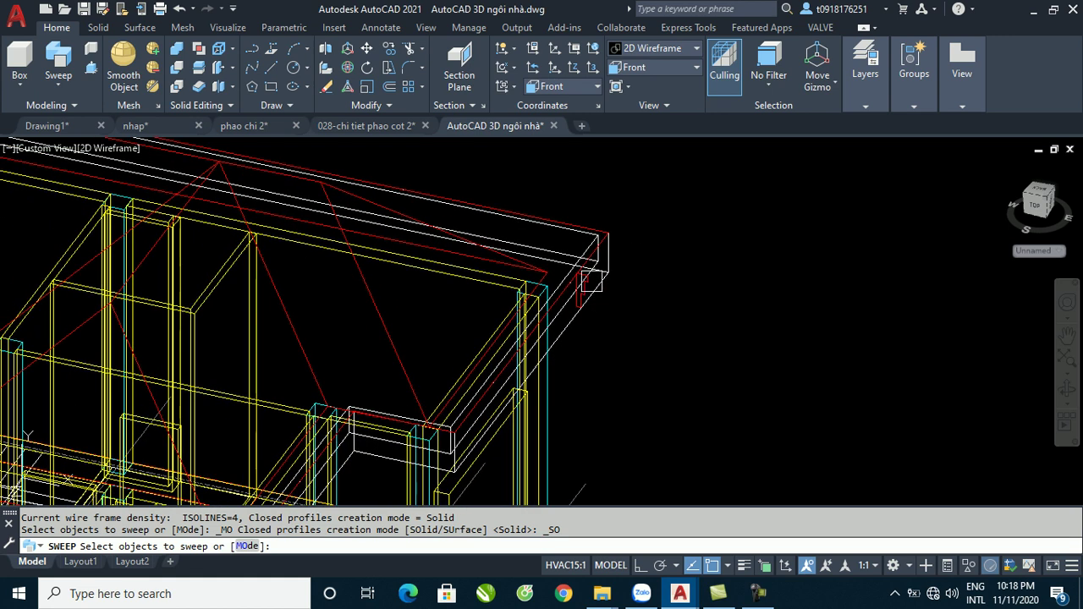
{"action": "scroll", "coordinate": [630, 279], "scroll_direction": "down", "scroll_amount": 3}
{"action": "scroll", "coordinate": [630, 278], "scroll_direction": "down", "scroll_amount": 2}
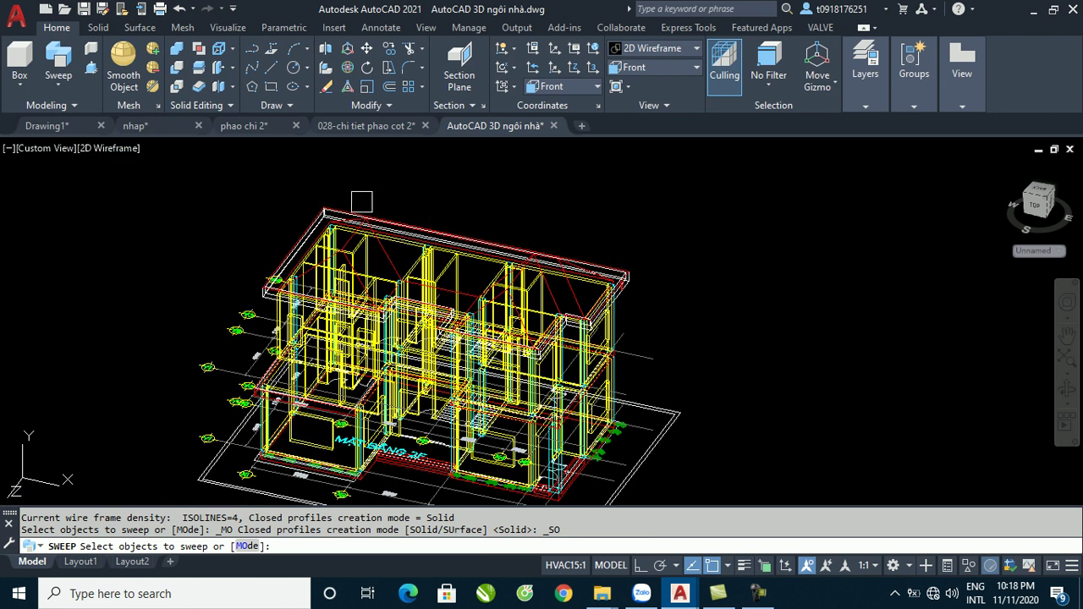
{"action": "scroll", "coordinate": [656, 277], "scroll_direction": "up", "scroll_amount": 3}
{"action": "scroll", "coordinate": [610, 273], "scroll_direction": "up", "scroll_amount": 2}
{"action": "scroll", "coordinate": [593, 292], "scroll_direction": "up", "scroll_amount": 1}
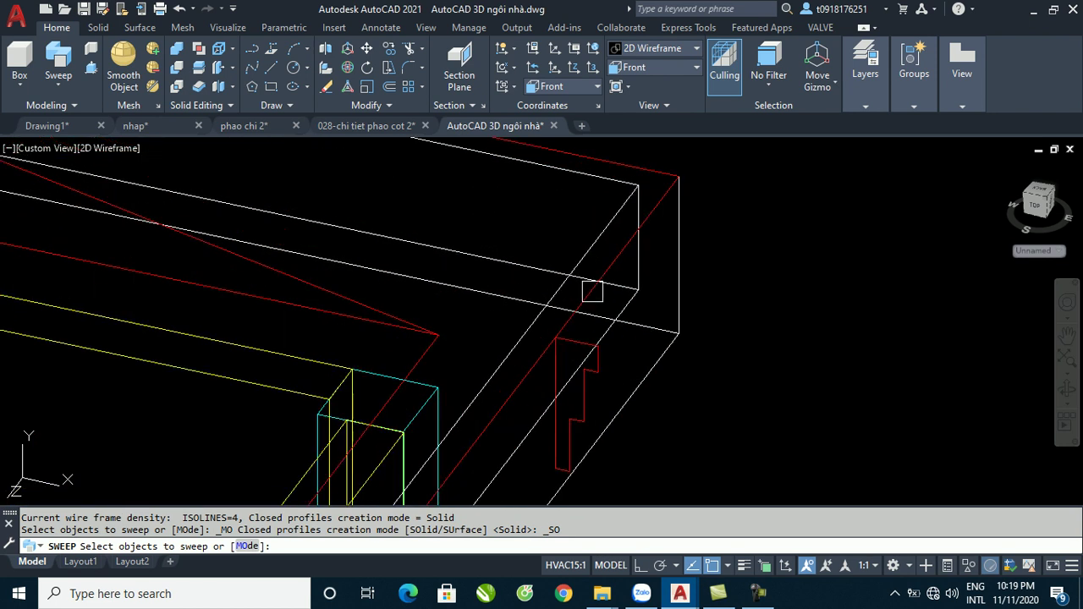
Sweep the stepped cornice profile along the roof-edge polyline path.
{"action": "left_click", "coordinate": [584, 412]}
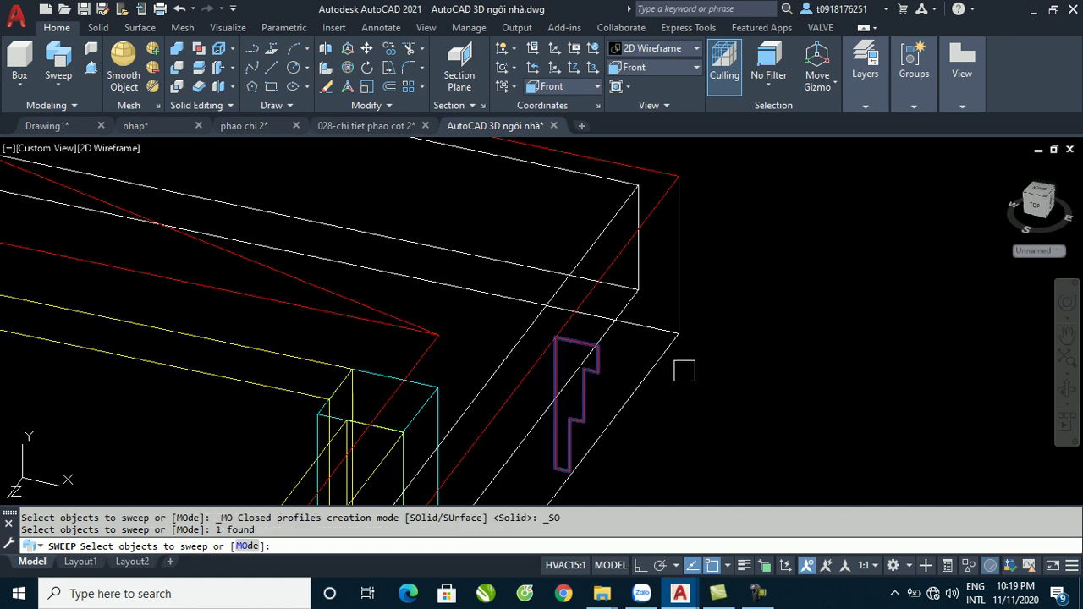
{"action": "key", "text": "Return"}
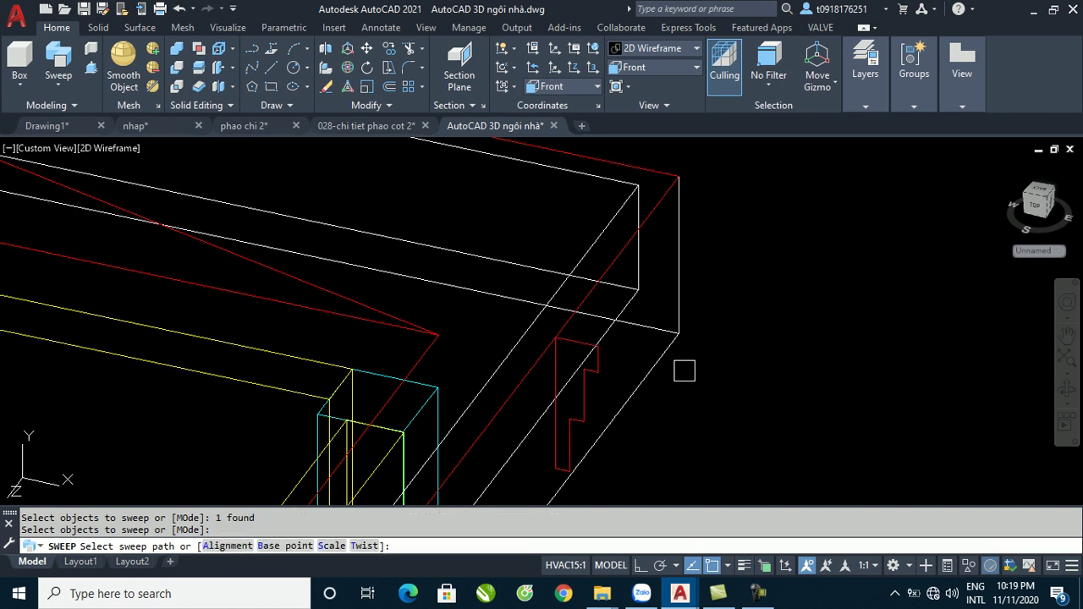
{"action": "scroll", "coordinate": [618, 253], "scroll_direction": "down", "scroll_amount": 1}
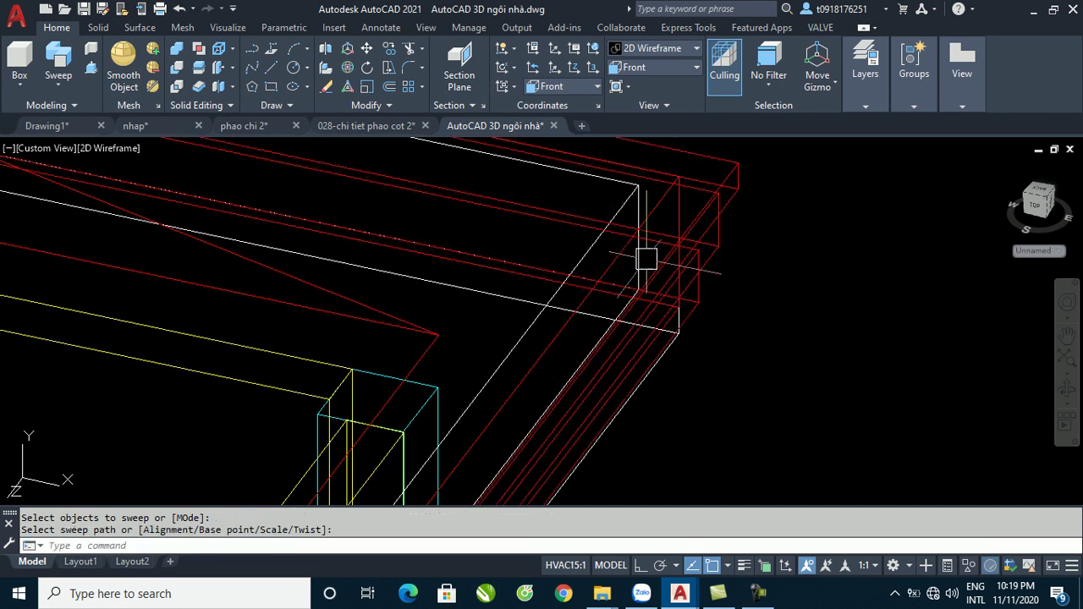
{"action": "scroll", "coordinate": [702, 229], "scroll_direction": "down", "scroll_amount": 2}
{"action": "scroll", "coordinate": [669, 182], "scroll_direction": "down", "scroll_amount": 3}
{"action": "scroll", "coordinate": [669, 182], "scroll_direction": "up", "scroll_amount": 3}
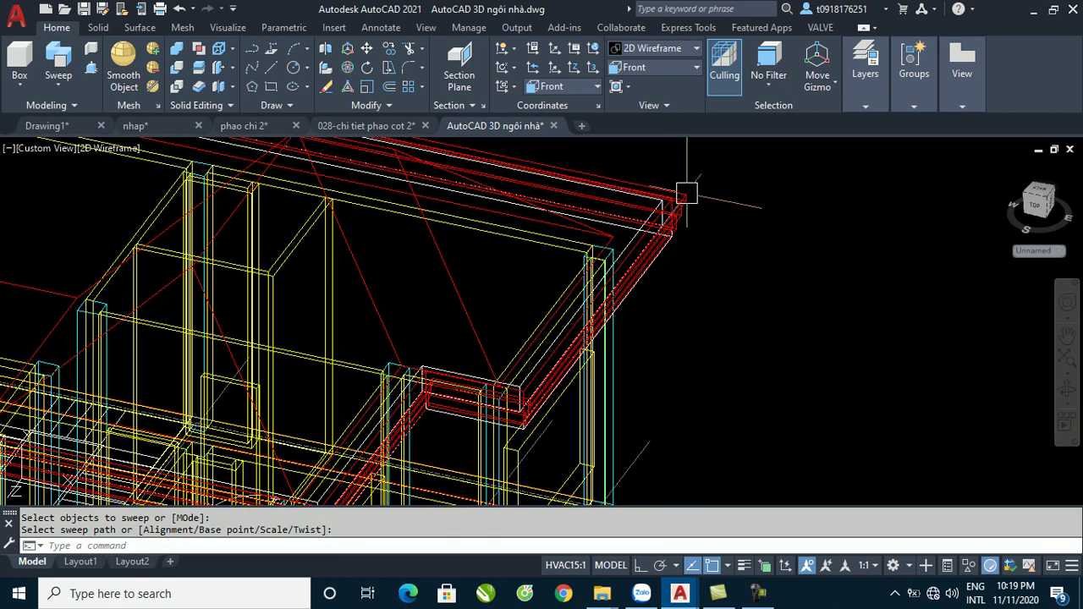
{"action": "left_click", "coordinate": [686, 189]}
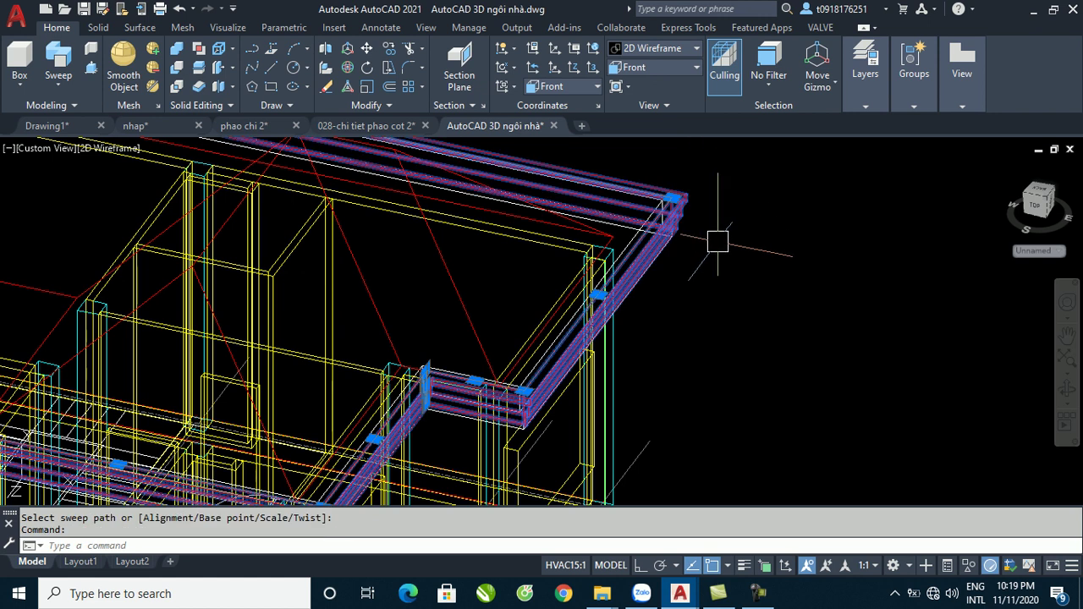
{"action": "key", "text": "Escape"}
{"action": "left_click", "coordinate": [669, 51]}
Shade the house in Conceptual style and orbit around the new cornice to a front elevation.
{"action": "left_click", "coordinate": [708, 92]}
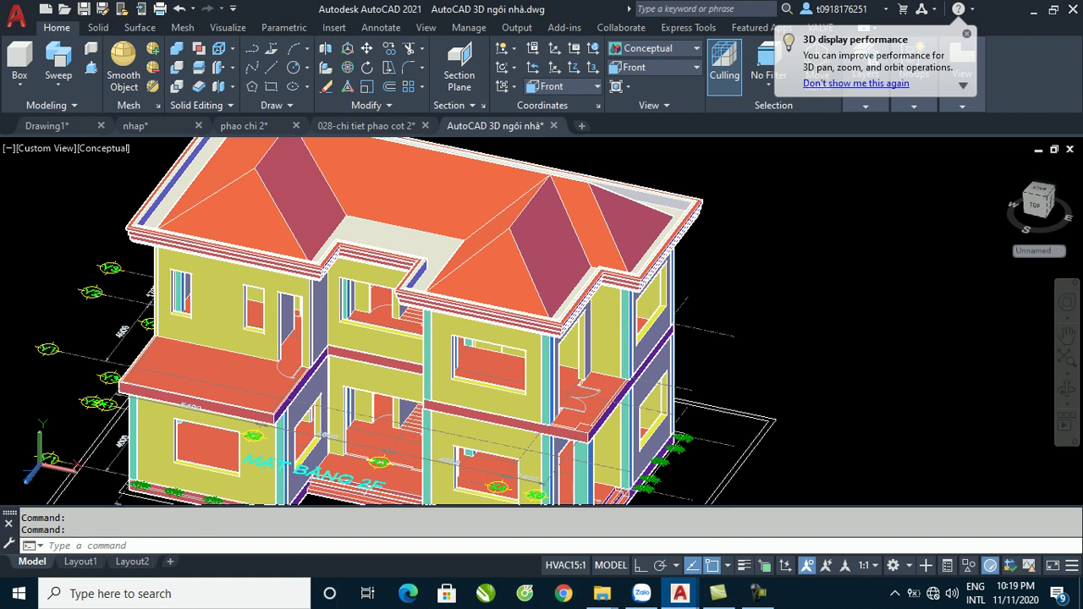
{"action": "middle_click_drag", "start_coordinate": [504, 406], "coordinate": [655, 254], "text": "shift"}
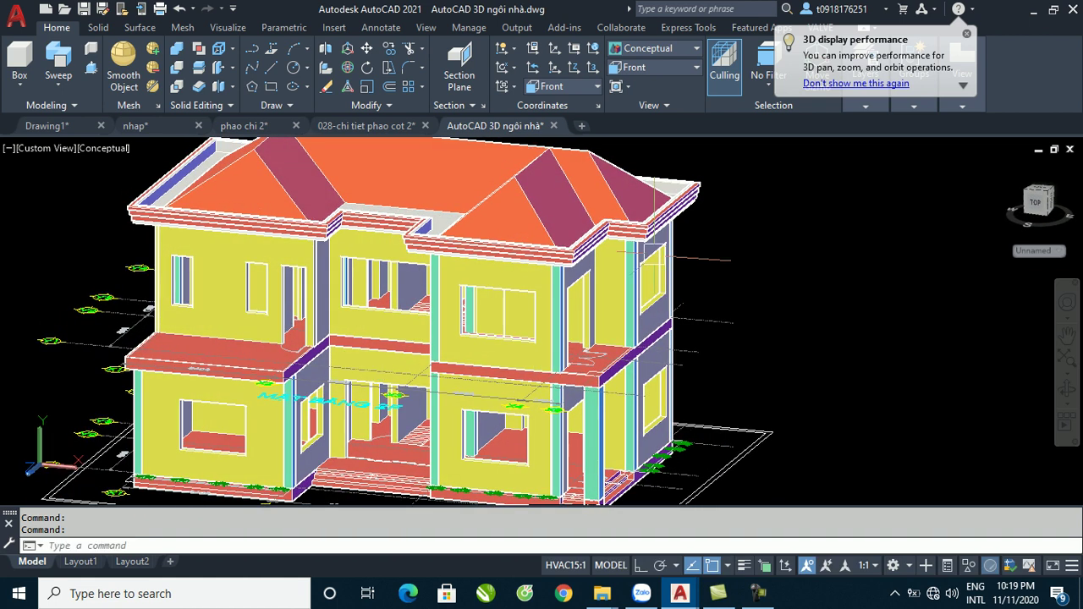
{"action": "scroll", "coordinate": [654, 253], "scroll_direction": "up", "scroll_amount": 3}
{"action": "scroll", "coordinate": [652, 227], "scroll_direction": "down", "scroll_amount": 3}
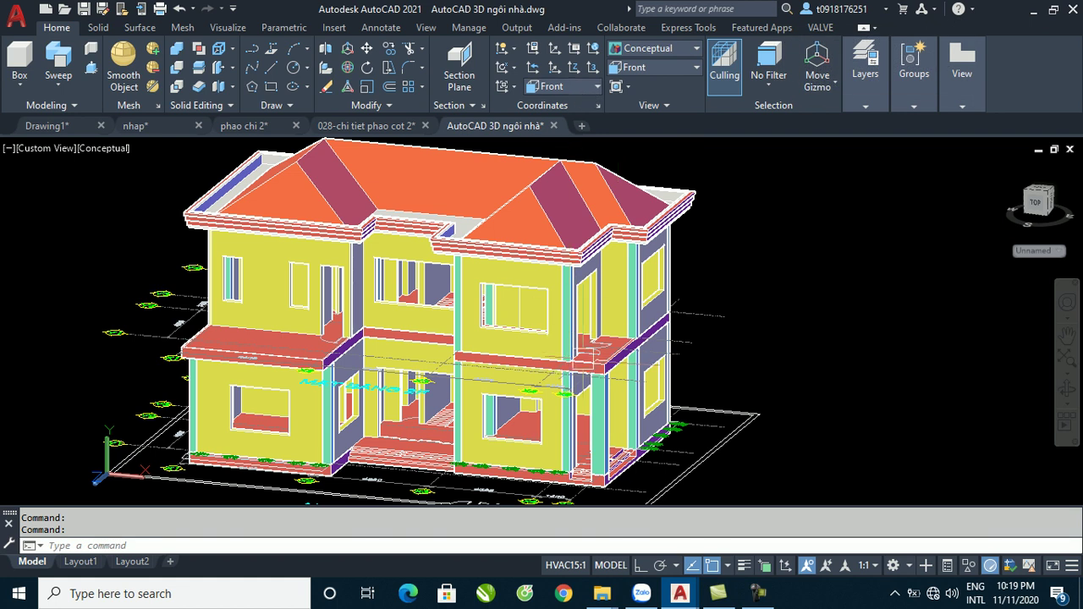
{"action": "middle_click_drag", "start_coordinate": [542, 321], "coordinate": [542, 372], "text": "shift"}
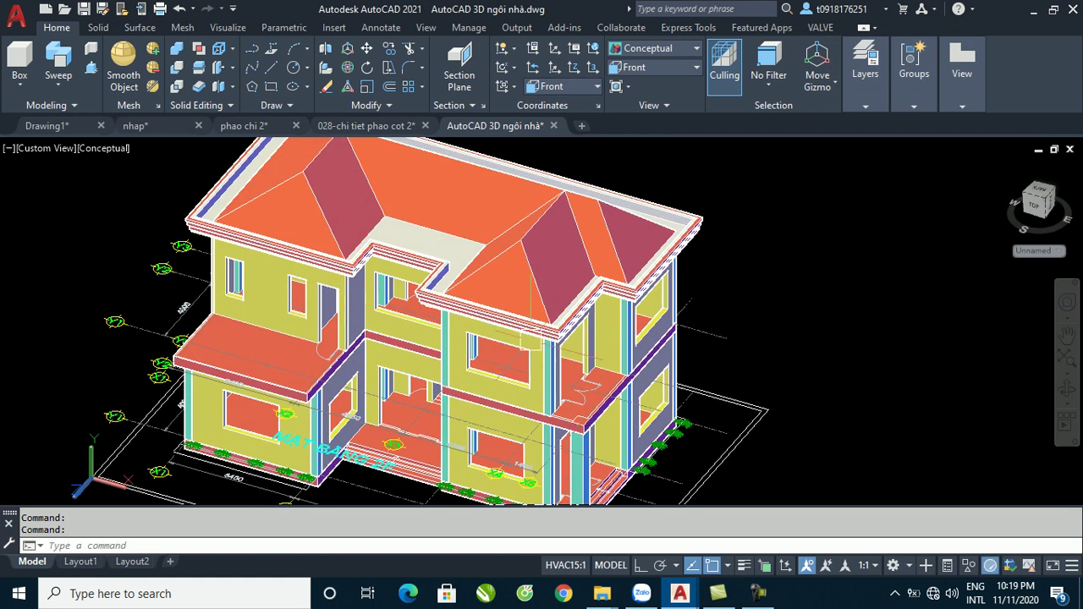
{"action": "middle_click_drag", "start_coordinate": [345, 381], "coordinate": [356, 338], "text": "shift"}
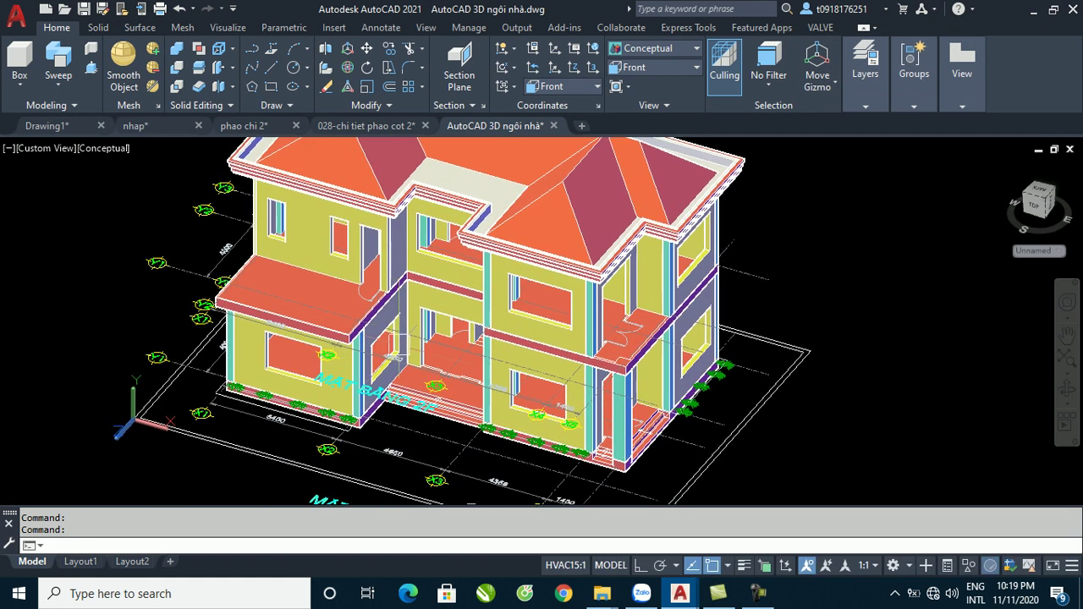
{"action": "scroll", "coordinate": [322, 351], "scroll_direction": "down", "scroll_amount": 3}
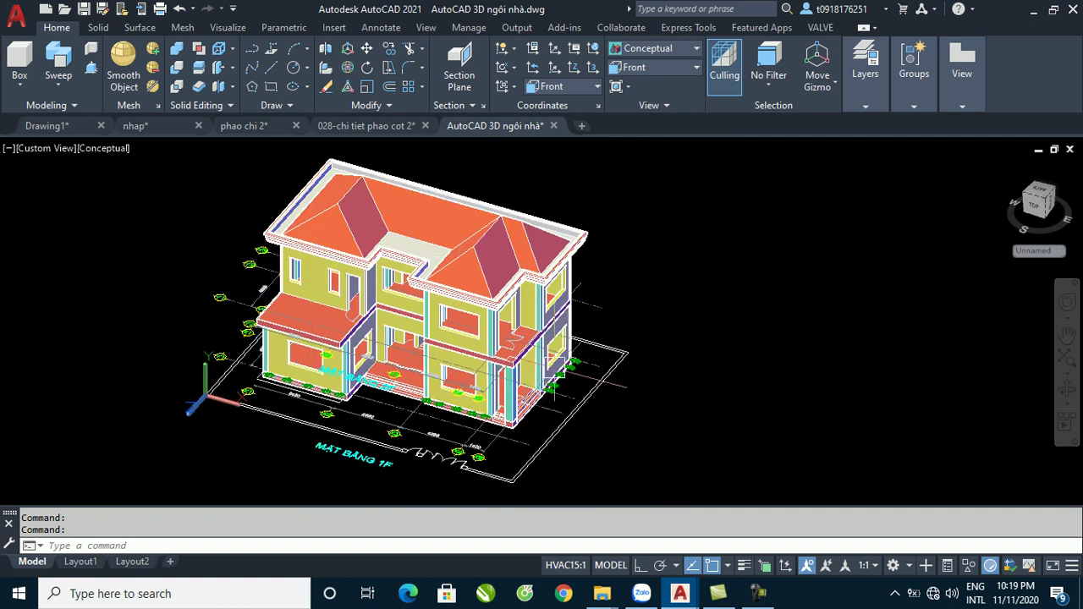
{"action": "middle_click_drag", "start_coordinate": [525, 356], "coordinate": [588, 313], "text": "shift"}
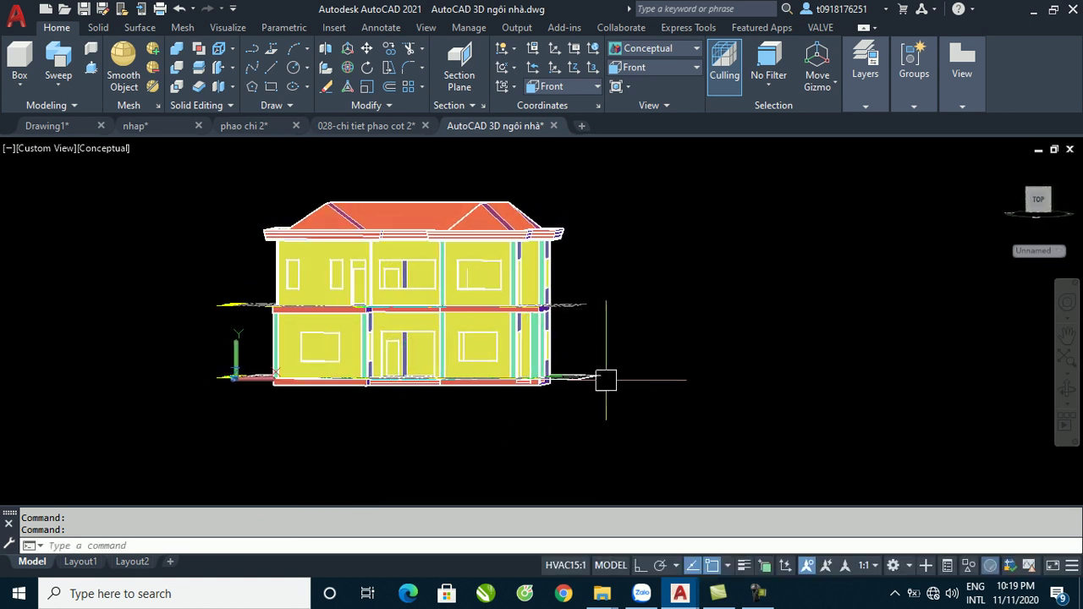
Window-select the lower floor, upper floor and roof, then cancel the stray VS visual-style prompt.
{"action": "left_click", "coordinate": [648, 423]}
{"action": "left_click", "coordinate": [115, 245]}
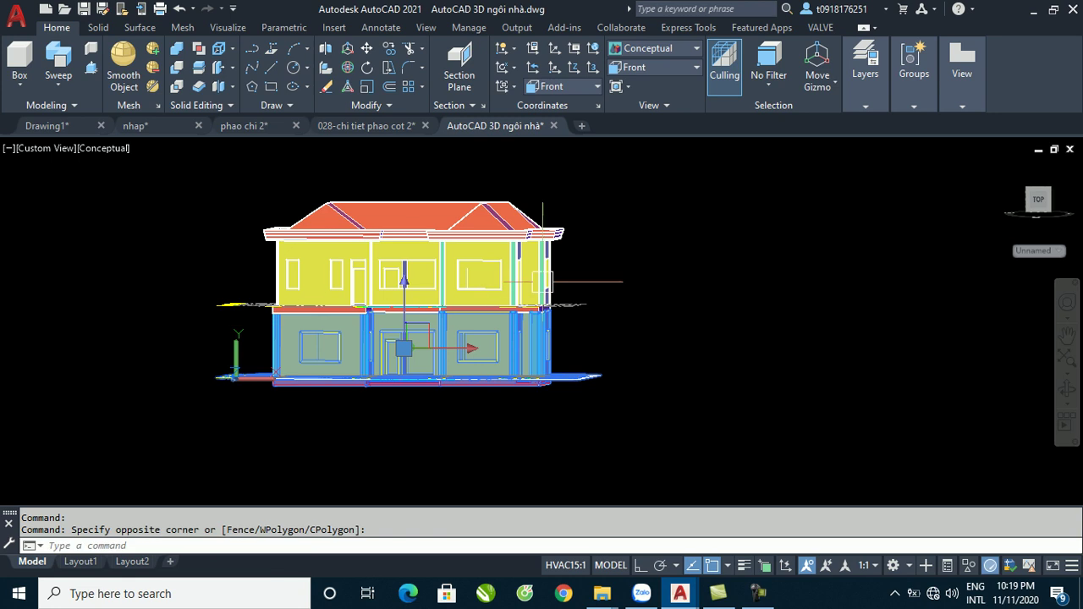
{"action": "left_click_drag", "start_coordinate": [614, 278], "coordinate": [230, 162]}
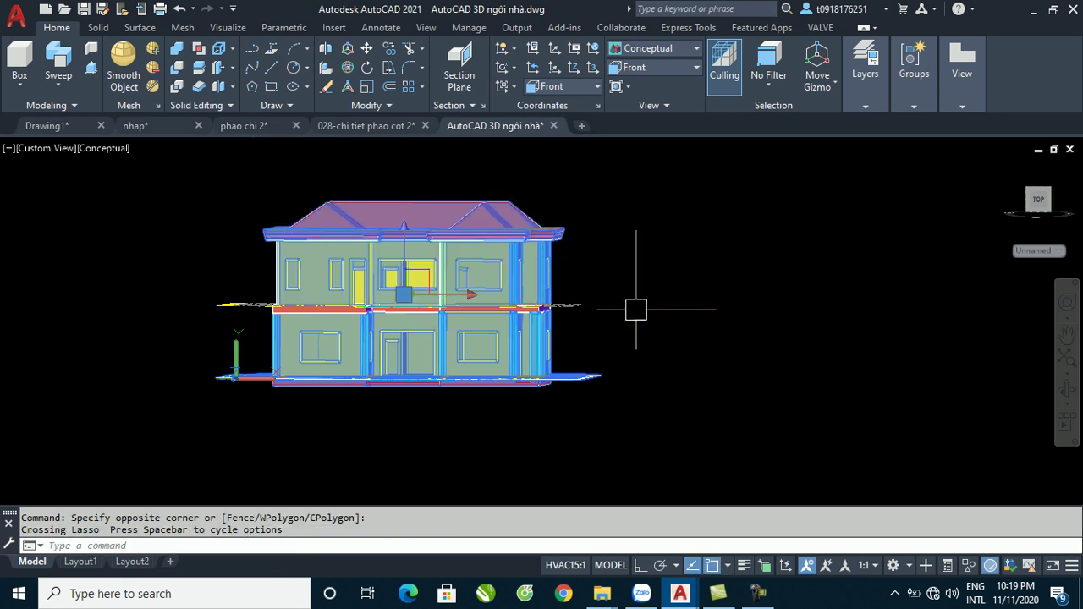
{"action": "type", "text": "vs"}
{"action": "key", "text": "space"}
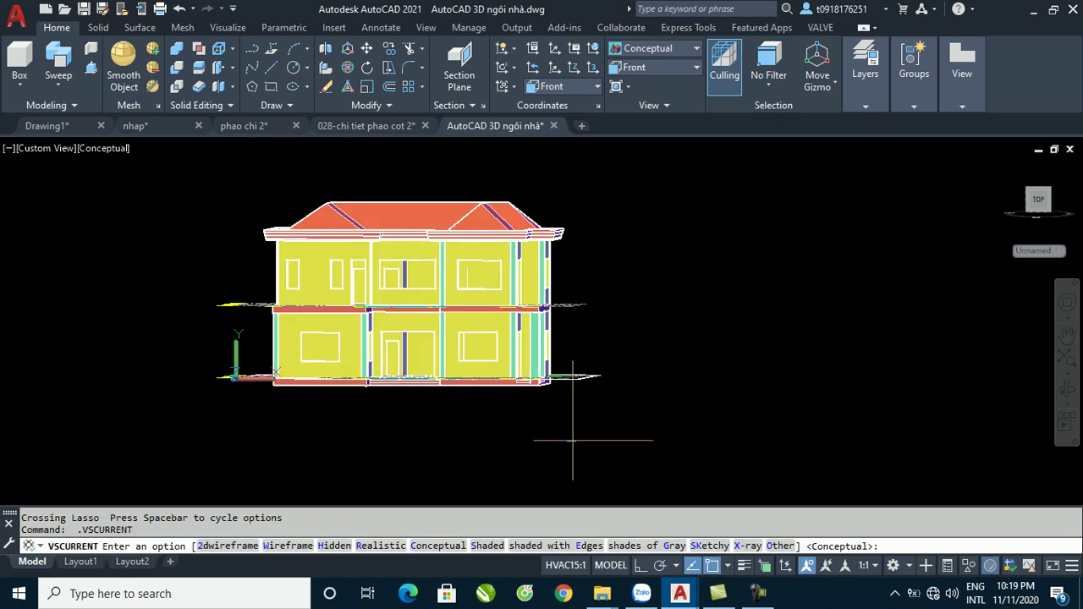
{"action": "key", "text": "Escape"}
Reselect the upper floor and roof, hide them, and orbit to an angled view of the slab.
{"action": "left_click", "coordinate": [680, 445]}
{"action": "left_click", "coordinate": [140, 281]}
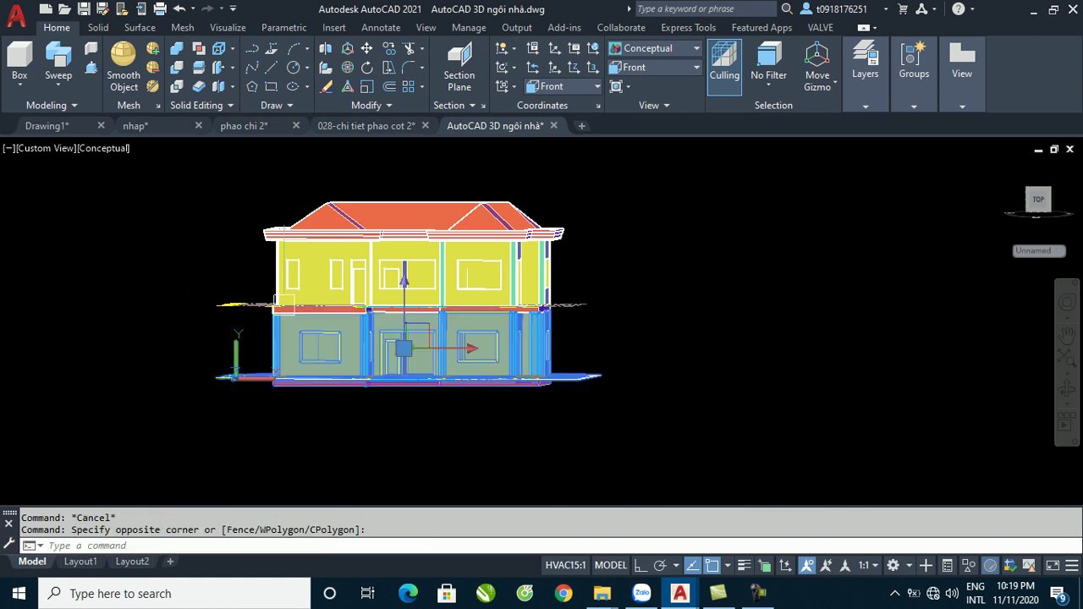
{"action": "left_click", "coordinate": [617, 179]}
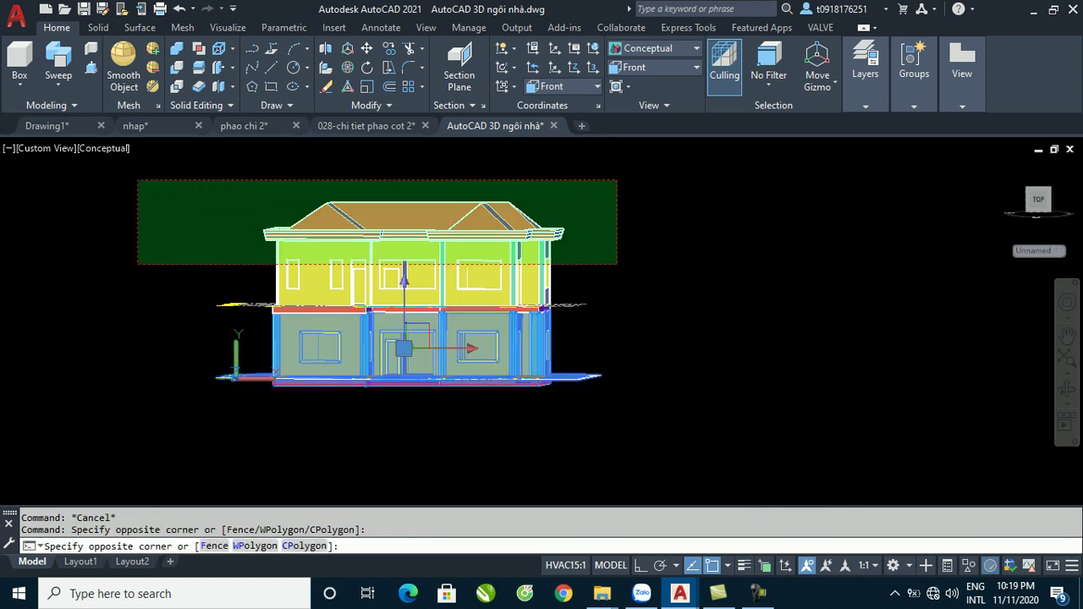
{"action": "left_click", "coordinate": [138, 264]}
{"action": "left_click", "coordinate": [971, 567]}
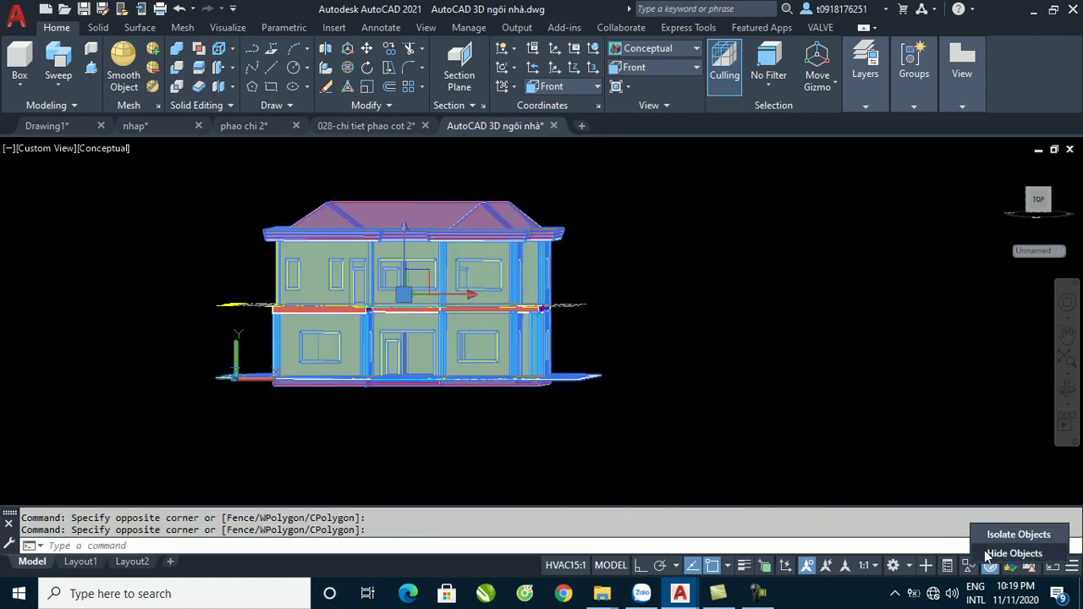
{"action": "left_click", "coordinate": [1007, 554]}
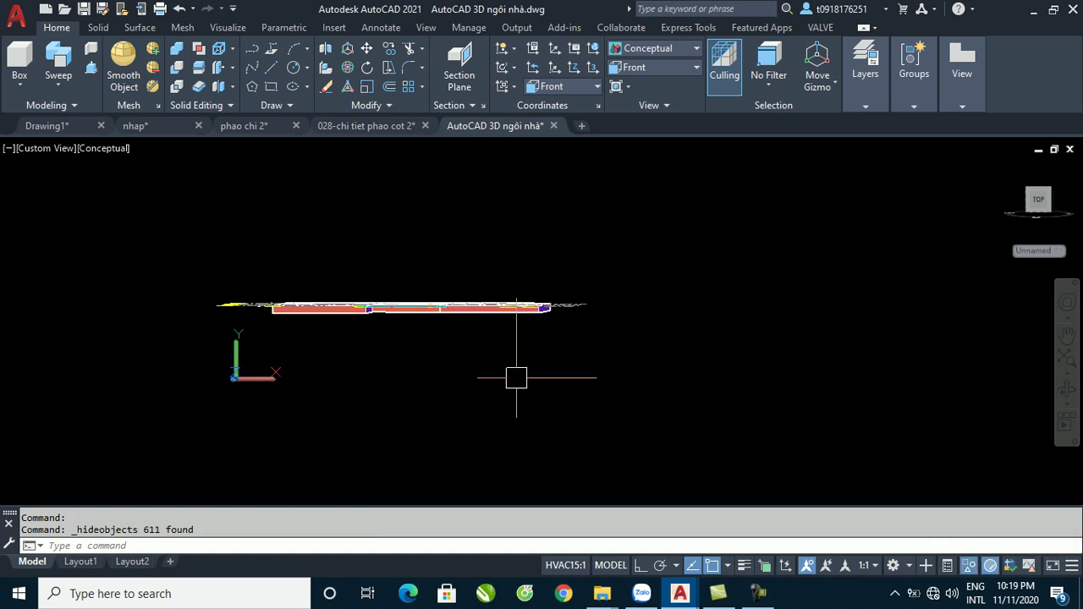
{"action": "middle_click_drag", "start_coordinate": [500, 328], "coordinate": [523, 274], "text": "shift"}
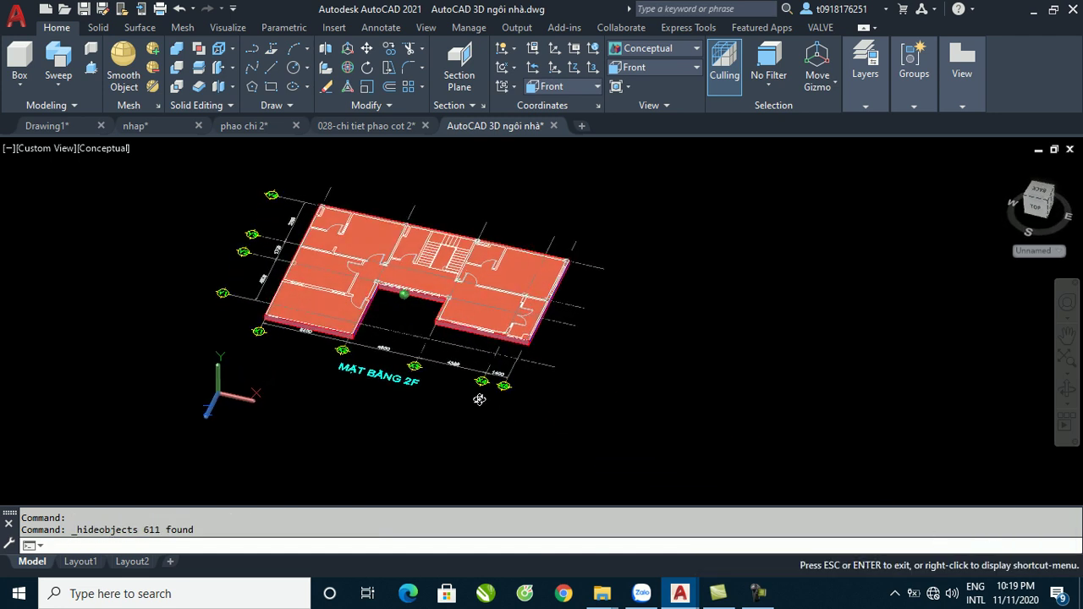
Keep the Front UCS, then hide the grid axes and plan outline lines.
{"action": "scroll", "coordinate": [523, 274], "scroll_direction": "up", "scroll_amount": 4}
{"action": "scroll", "coordinate": [542, 269], "scroll_direction": "up", "scroll_amount": 4}
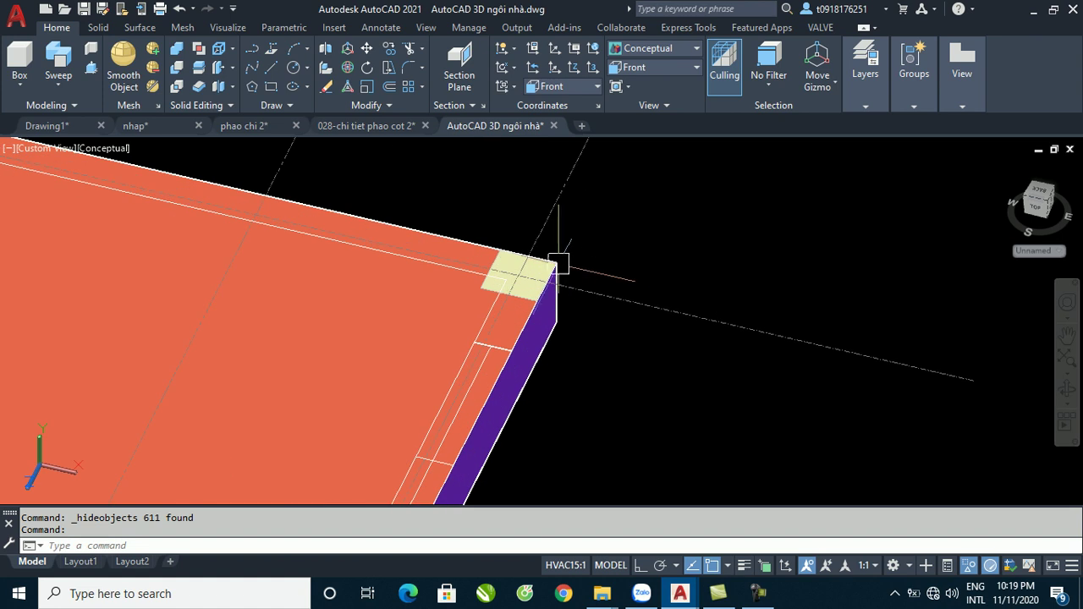
{"action": "scroll", "coordinate": [560, 256], "scroll_direction": "up", "scroll_amount": 3}
{"action": "scroll", "coordinate": [593, 267], "scroll_direction": "down", "scroll_amount": 4}
{"action": "scroll", "coordinate": [607, 275], "scroll_direction": "down", "scroll_amount": 3}
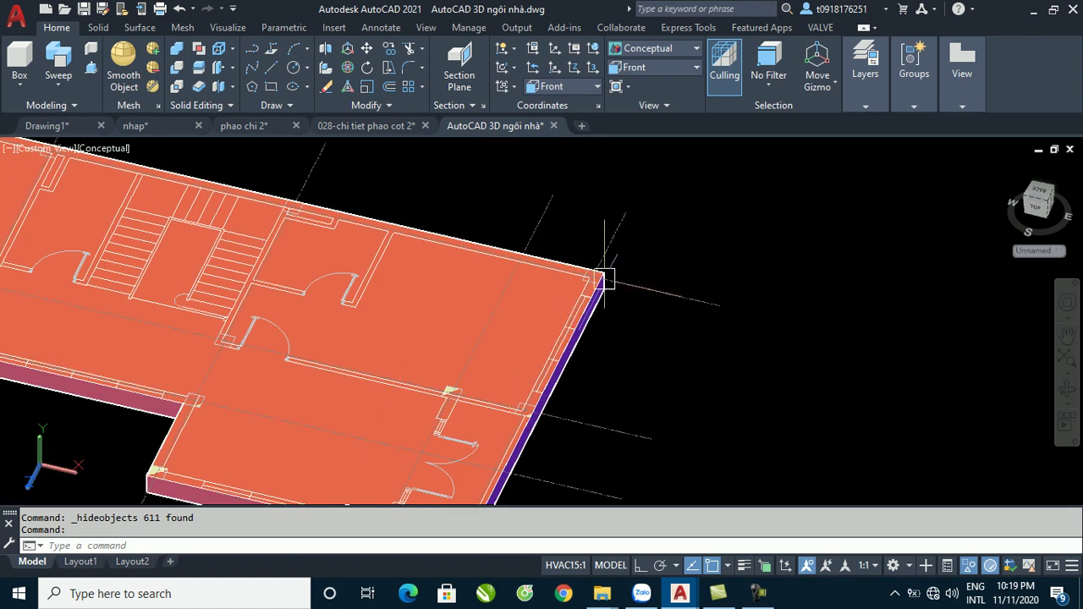
{"action": "left_click", "coordinate": [568, 86]}
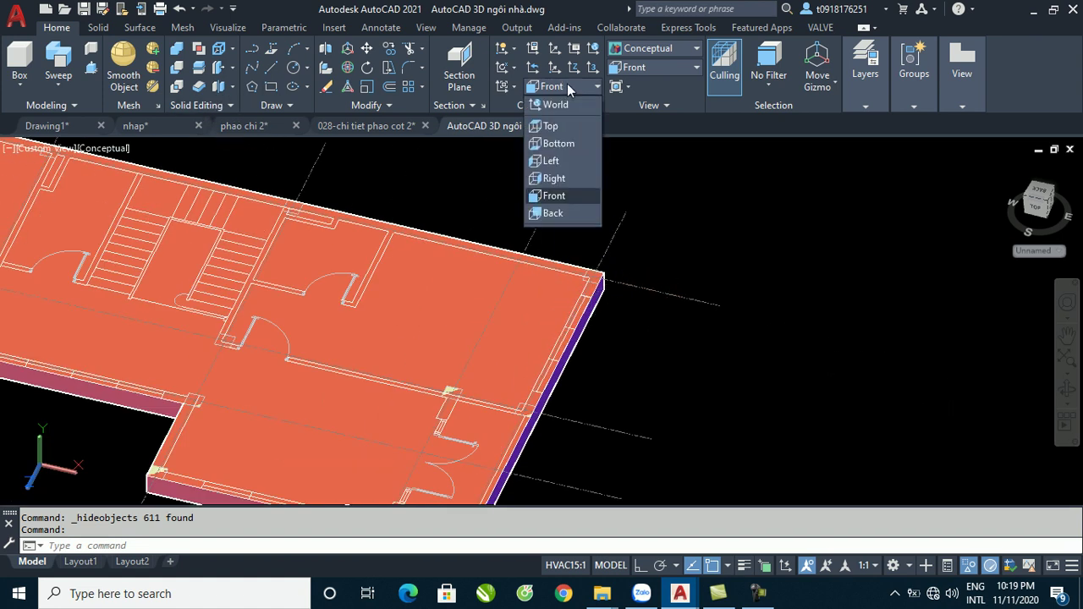
{"action": "left_click", "coordinate": [558, 195]}
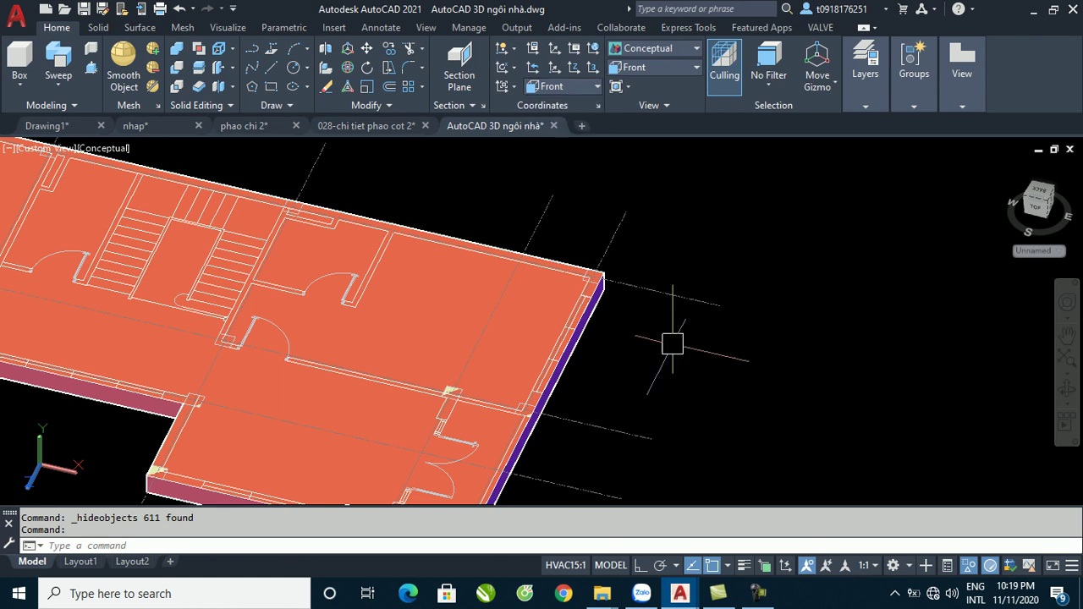
{"action": "left_click", "coordinate": [656, 293]}
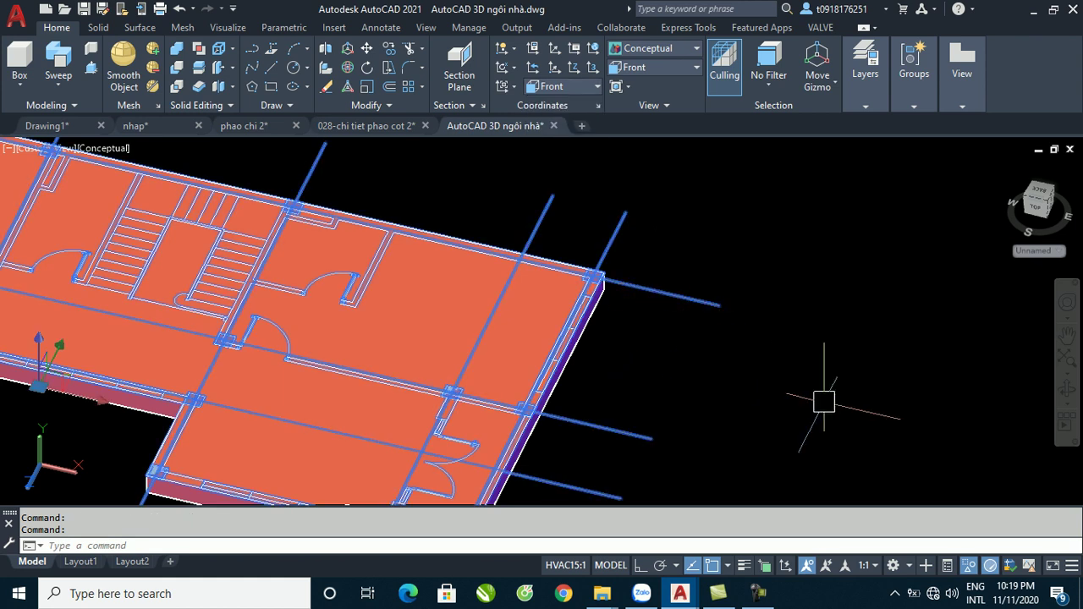
{"action": "left_click", "coordinate": [970, 567]}
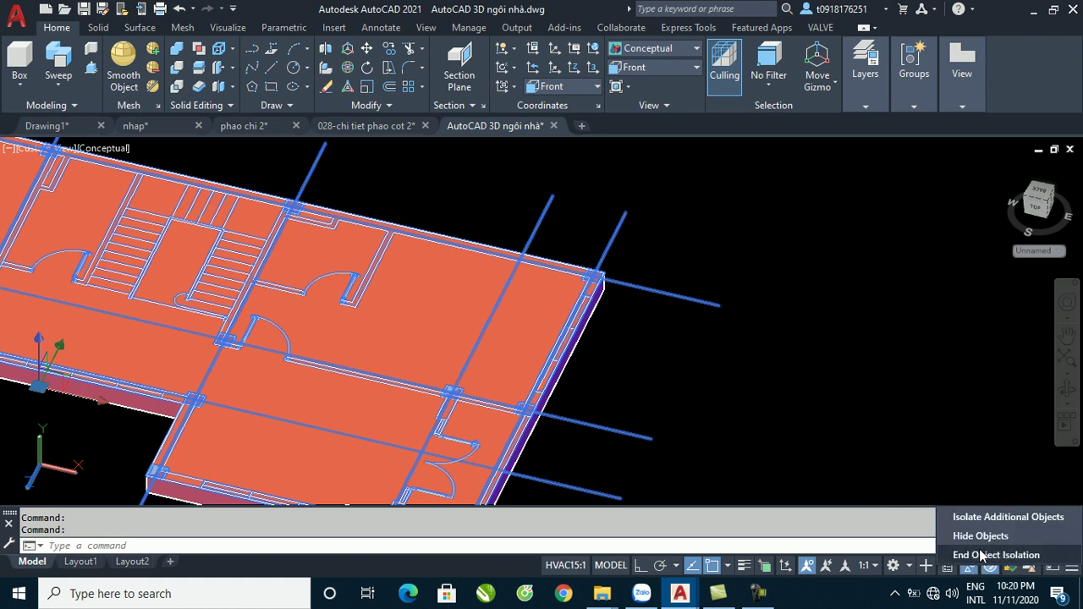
{"action": "left_click", "coordinate": [982, 535]}
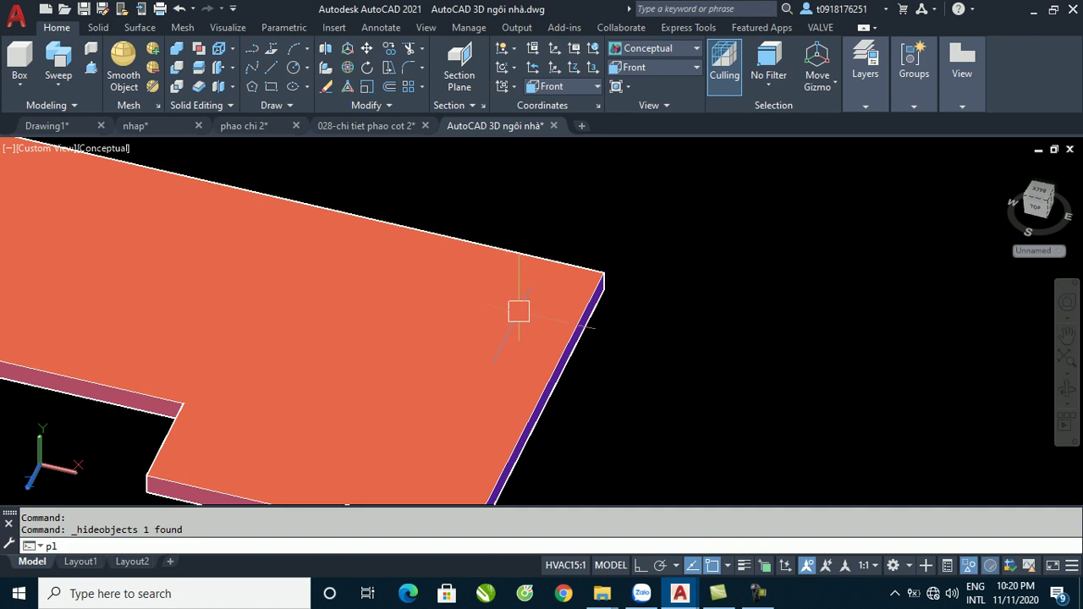
Start a polyline at two slab corners, then cancel it and pan the slab into view.
{"action": "key", "text": "Return"}
{"action": "scroll", "coordinate": [601, 273], "scroll_direction": "up", "scroll_amount": 1}
{"action": "left_click", "coordinate": [601, 281]}
{"action": "scroll", "coordinate": [752, 320], "scroll_direction": "down", "scroll_amount": 5}
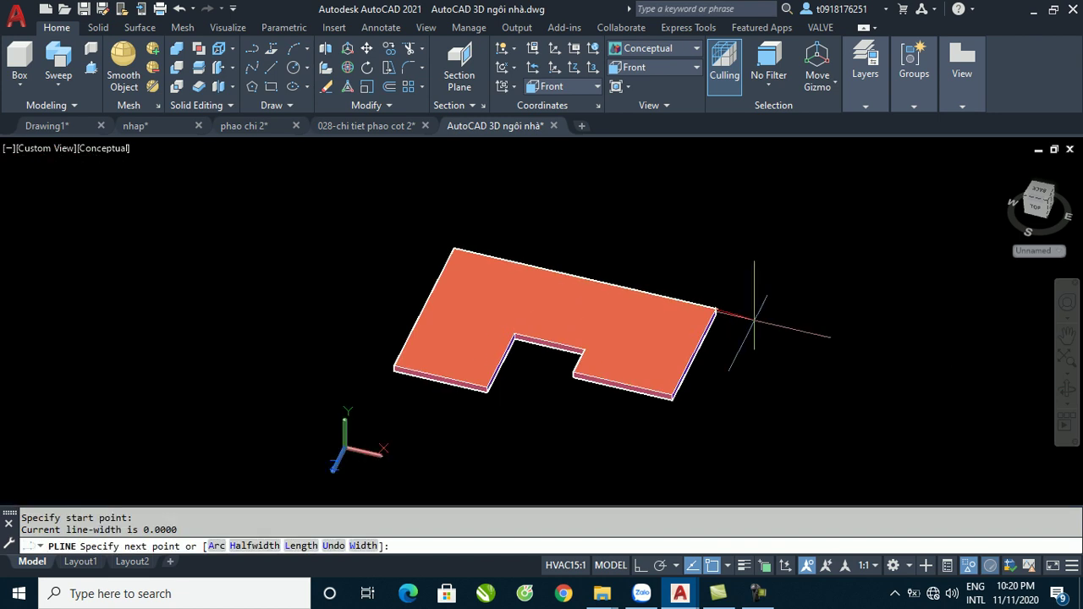
{"action": "scroll", "coordinate": [454, 249], "scroll_direction": "up", "scroll_amount": 3}
{"action": "left_click", "coordinate": [442, 274]}
{"action": "scroll", "coordinate": [494, 188], "scroll_direction": "down", "scroll_amount": 2}
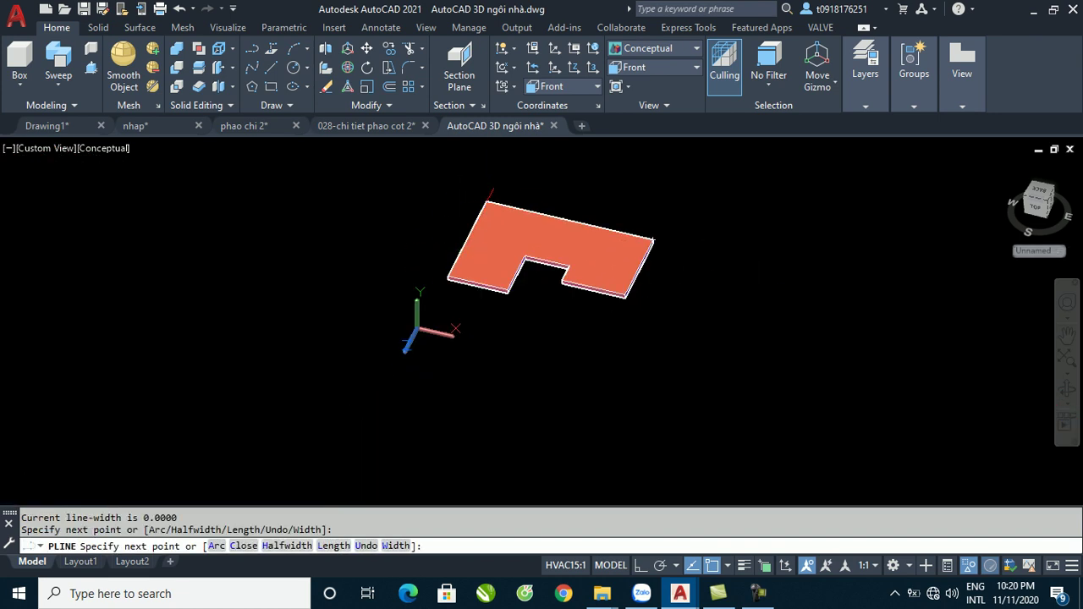
{"action": "scroll", "coordinate": [440, 300], "scroll_direction": "up", "scroll_amount": 3}
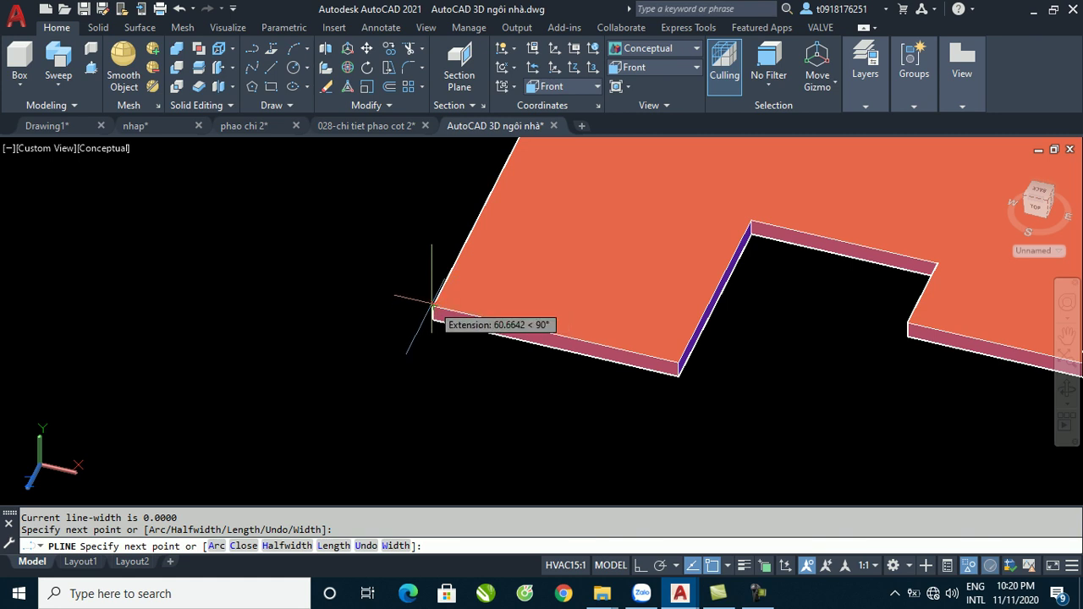
{"action": "scroll", "coordinate": [423, 305], "scroll_direction": "up", "scroll_amount": 3}
{"action": "scroll", "coordinate": [449, 302], "scroll_direction": "up", "scroll_amount": 2}
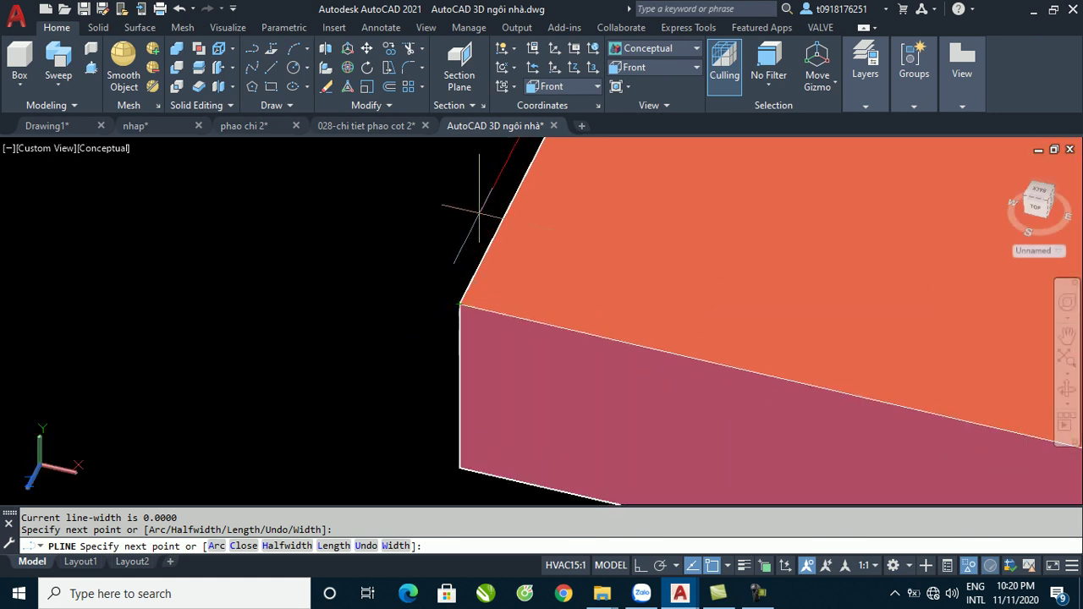
{"action": "scroll", "coordinate": [360, 237], "scroll_direction": "down", "scroll_amount": 3}
{"action": "key", "text": "Escape"}
{"action": "key", "text": "Escape"}
{"action": "key", "text": "Escape"}
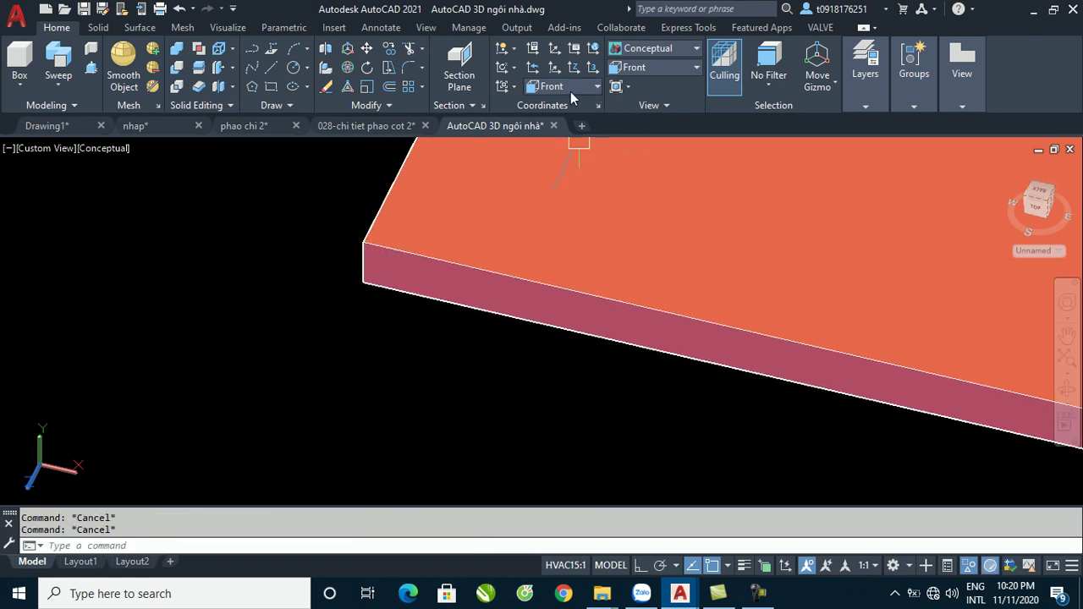
{"action": "scroll", "coordinate": [651, 340], "scroll_direction": "down", "scroll_amount": 3}
{"action": "left_click", "coordinate": [849, 247]}
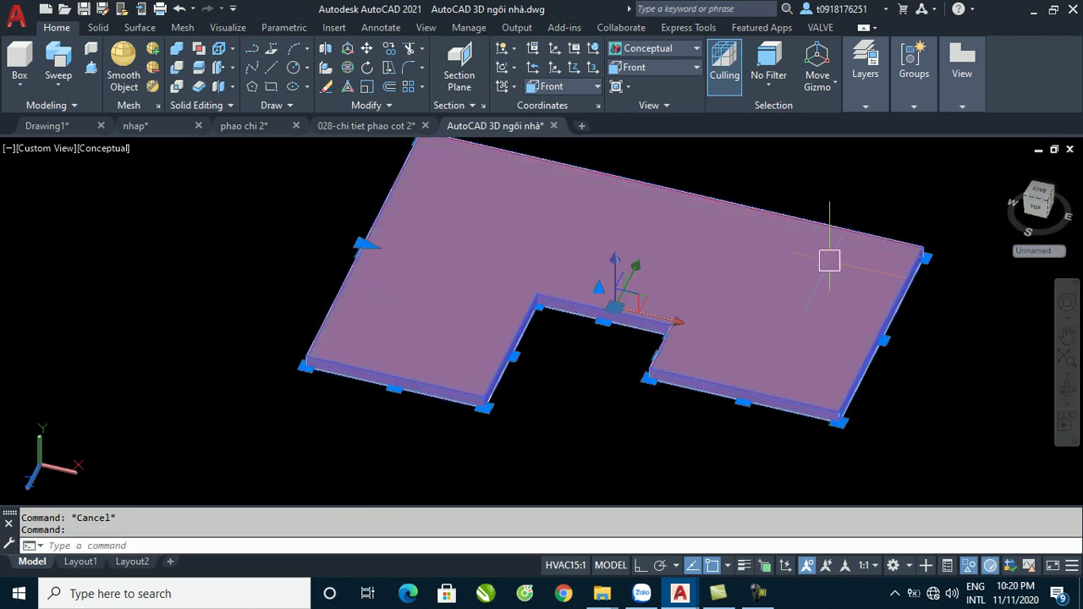
{"action": "key", "text": "Escape"}
{"action": "middle_click_drag", "start_coordinate": [472, 215], "coordinate": [387, 279]}
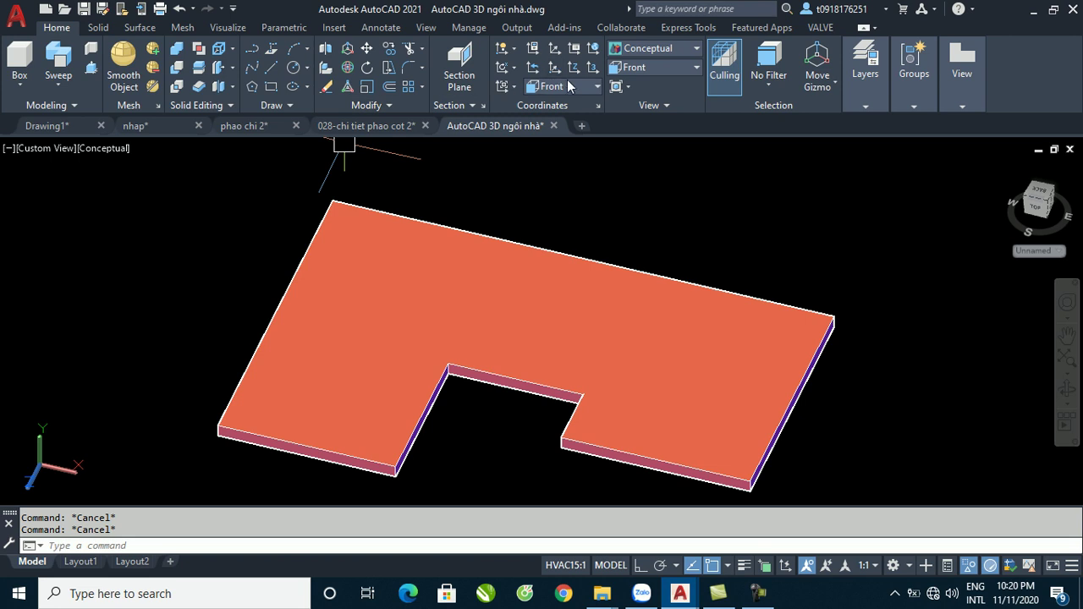
Set the UCS to Top and switch the view to SW Isometric.
{"action": "left_click", "coordinate": [559, 127]}
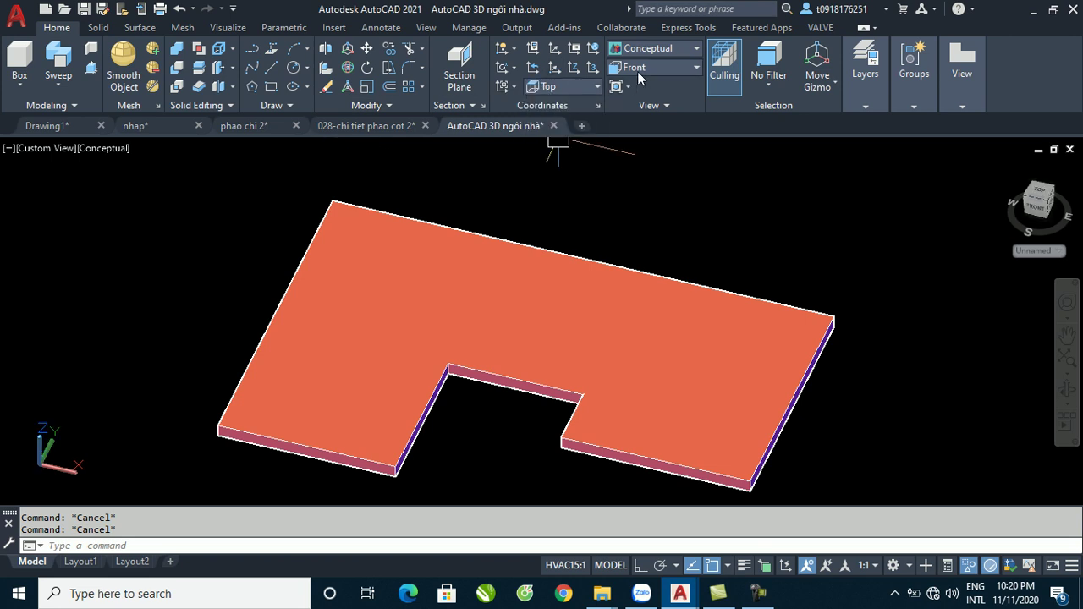
{"action": "left_click", "coordinate": [643, 66]}
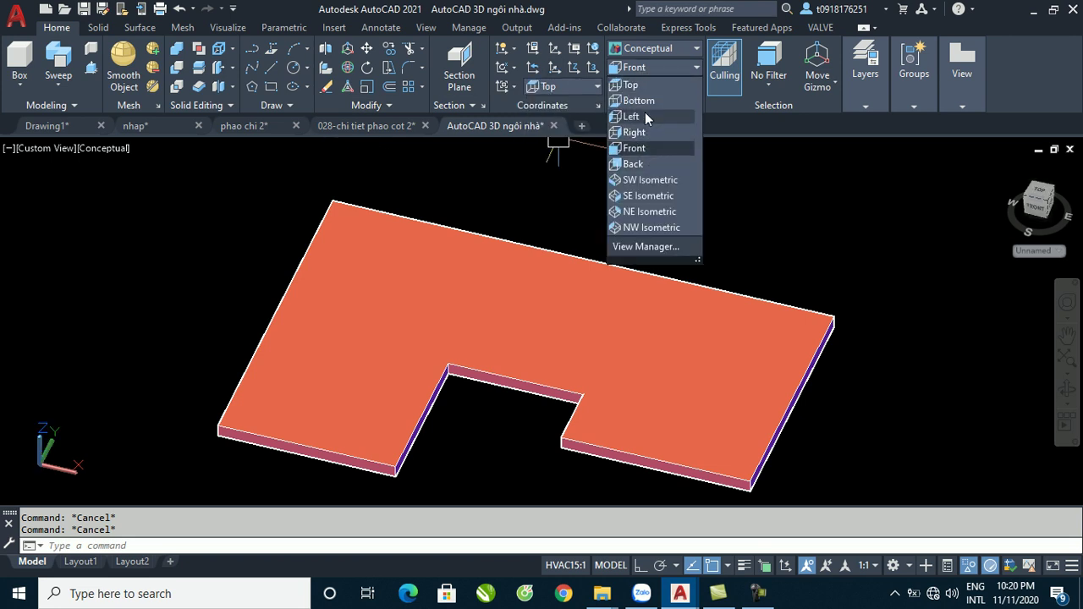
{"action": "left_click", "coordinate": [645, 85]}
{"action": "left_click", "coordinate": [648, 66]}
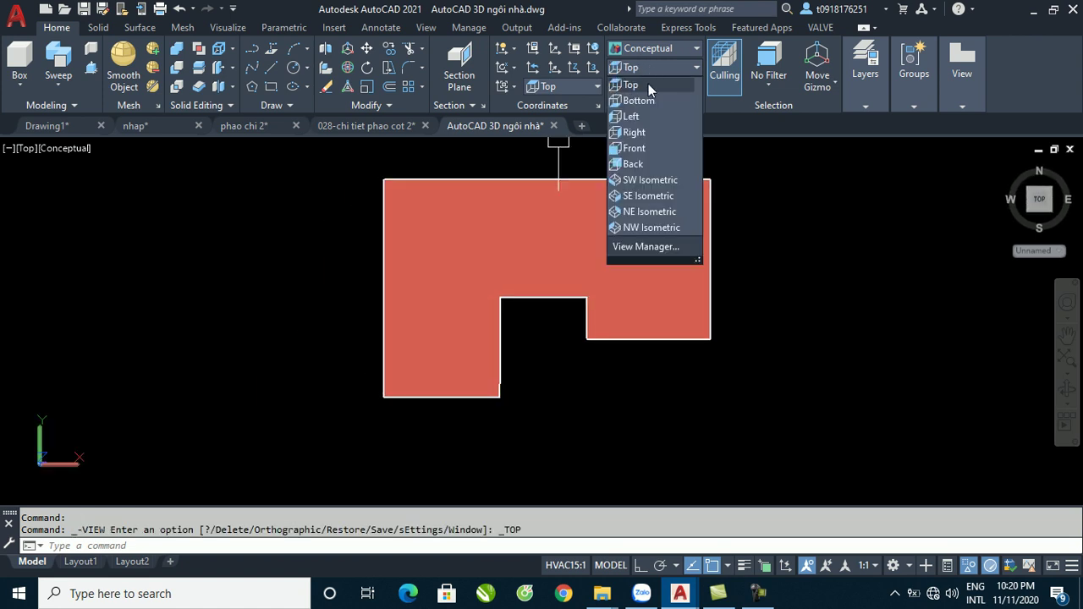
{"action": "left_click", "coordinate": [636, 178]}
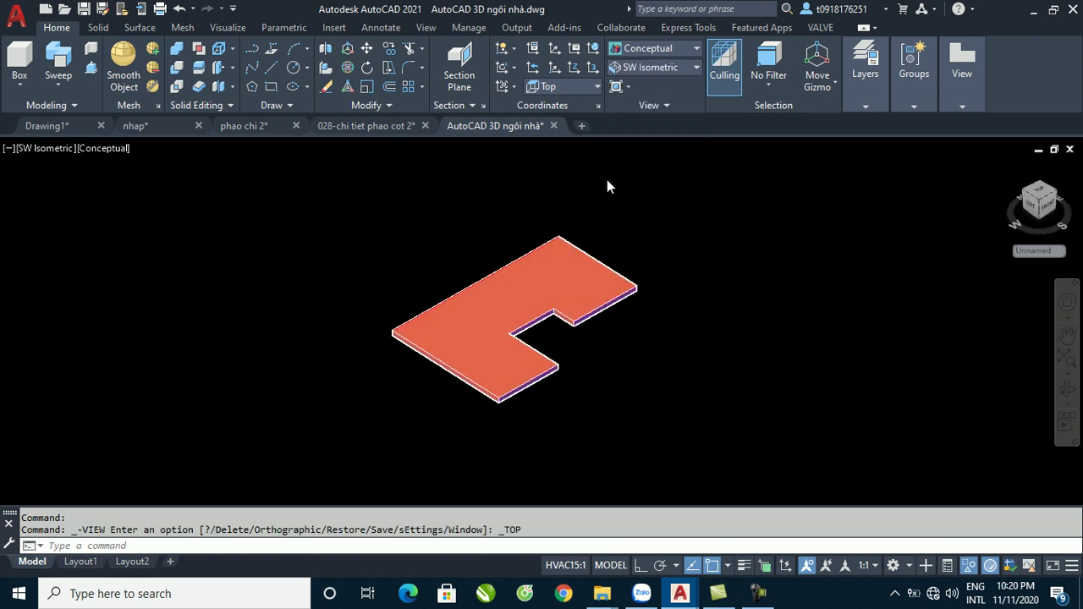
{"action": "scroll", "coordinate": [520, 296], "scroll_direction": "up", "scroll_amount": 3}
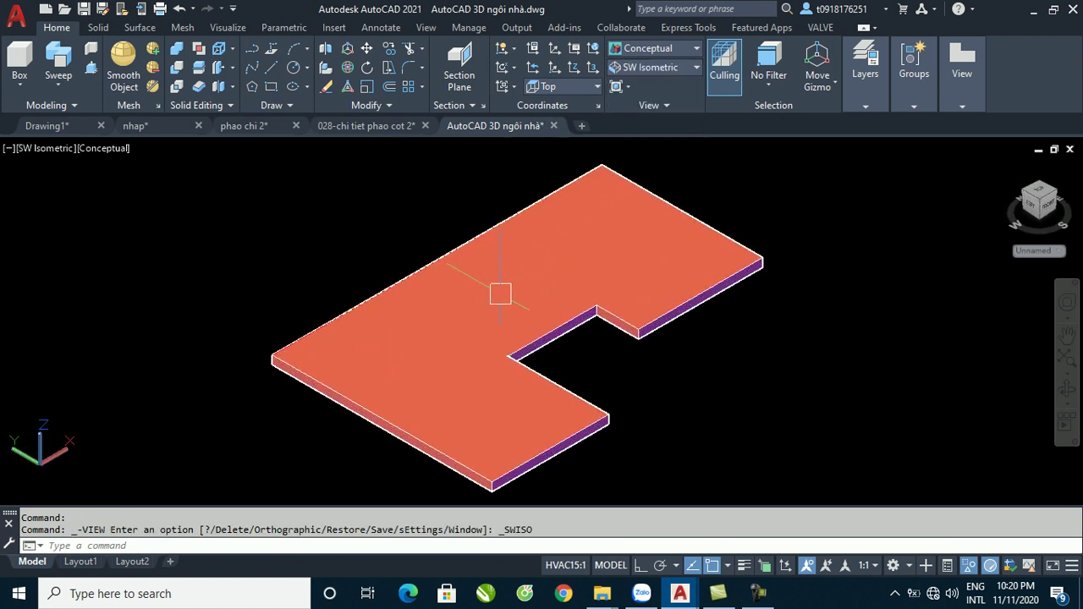
{"action": "type", "text": "pl"}
Draw a polyline from the slab's front corner through its left, back and right top corners.
{"action": "key", "text": "Return"}
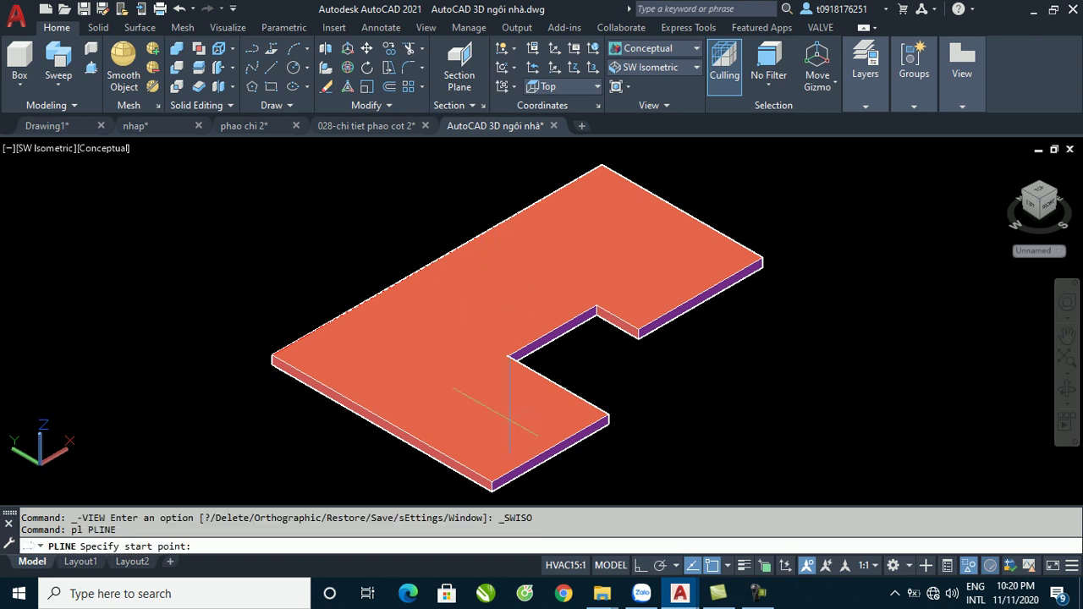
{"action": "scroll", "coordinate": [551, 375], "scroll_direction": "up", "scroll_amount": 3}
{"action": "scroll", "coordinate": [440, 375], "scroll_direction": "up", "scroll_amount": 2}
{"action": "scroll", "coordinate": [386, 398], "scroll_direction": "up", "scroll_amount": 2}
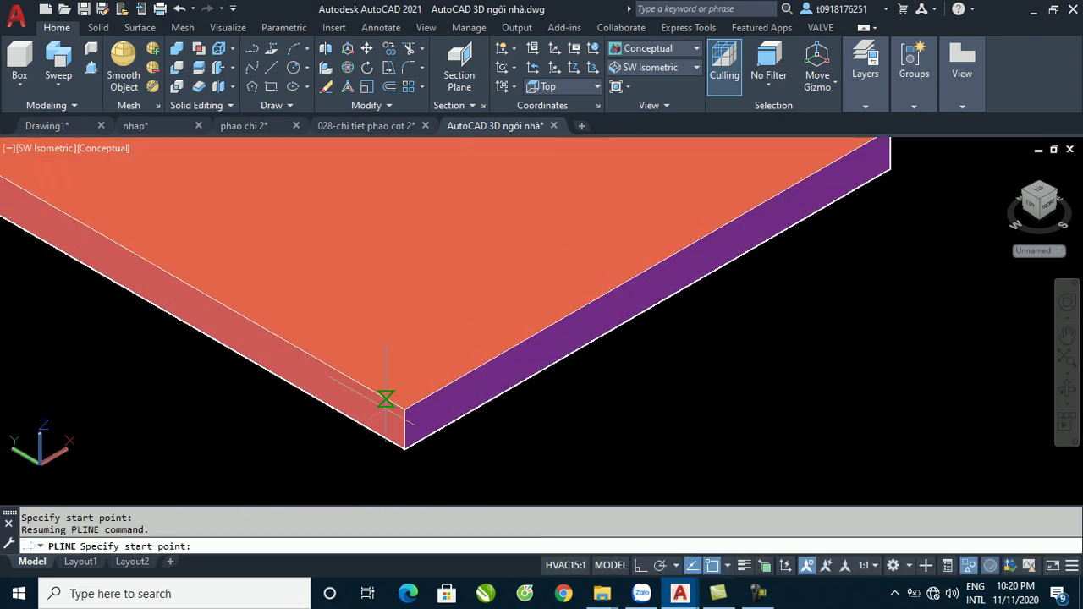
{"action": "left_click", "coordinate": [403, 412]}
{"action": "scroll", "coordinate": [445, 398], "scroll_direction": "down", "scroll_amount": 5}
{"action": "scroll", "coordinate": [356, 366], "scroll_direction": "up", "scroll_amount": 5}
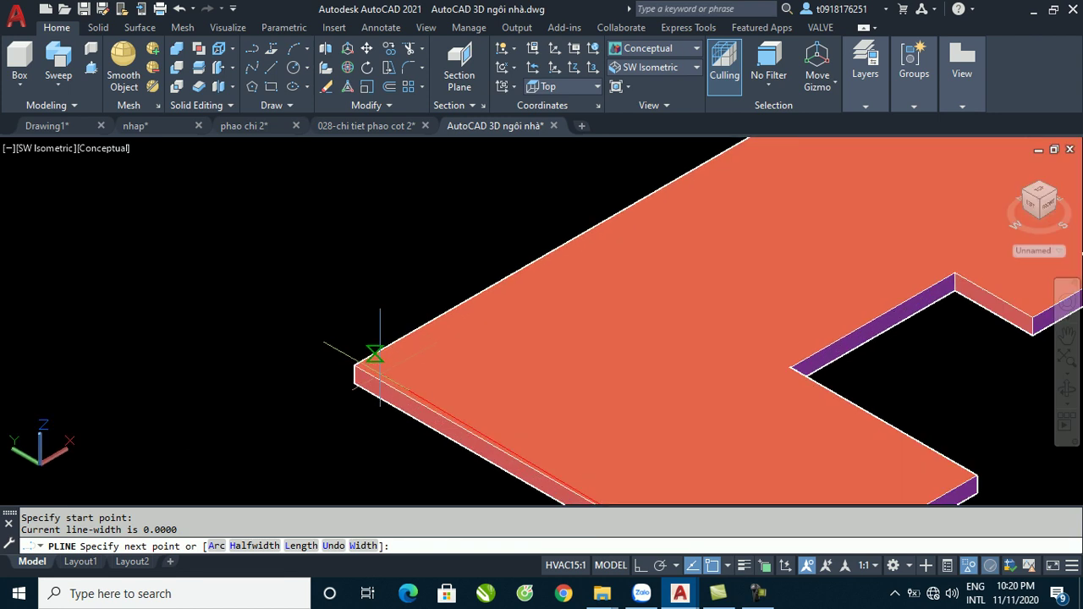
{"action": "left_click", "coordinate": [348, 364]}
{"action": "scroll", "coordinate": [356, 355], "scroll_direction": "down", "scroll_amount": 5}
{"action": "scroll", "coordinate": [406, 322], "scroll_direction": "up", "scroll_amount": 3}
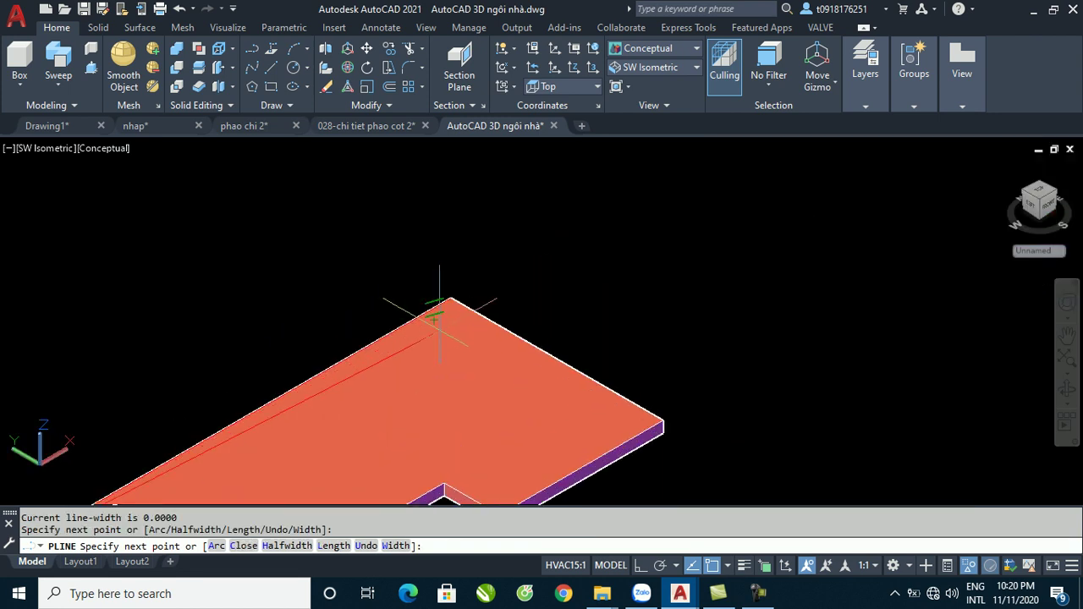
{"action": "scroll", "coordinate": [440, 305], "scroll_direction": "up", "scroll_amount": 2}
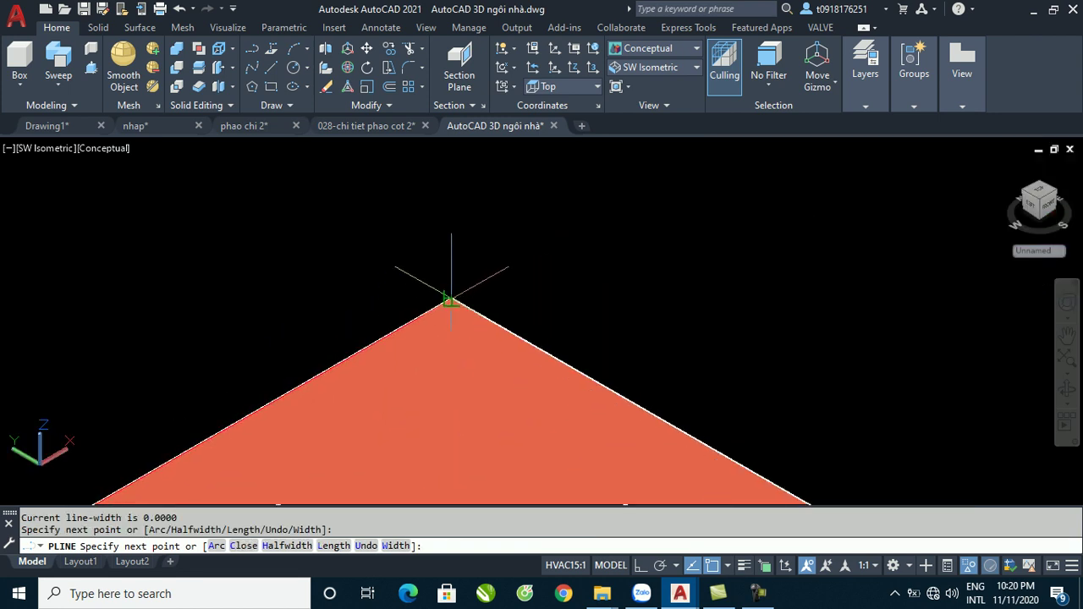
{"action": "left_click", "coordinate": [451, 301]}
{"action": "scroll", "coordinate": [448, 279], "scroll_direction": "down", "scroll_amount": 2}
{"action": "scroll", "coordinate": [696, 375], "scroll_direction": "up", "scroll_amount": 4}
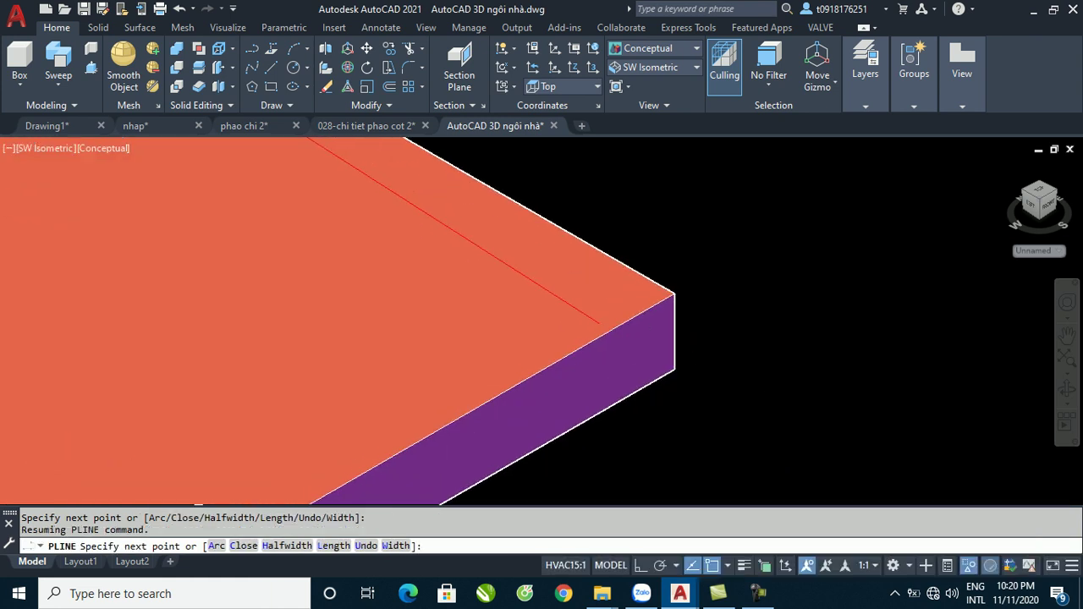
{"action": "left_click", "coordinate": [654, 301]}
Add the notch's inner and left corners, then close the polyline with C.
{"action": "scroll", "coordinate": [750, 194], "scroll_direction": "down", "scroll_amount": 3}
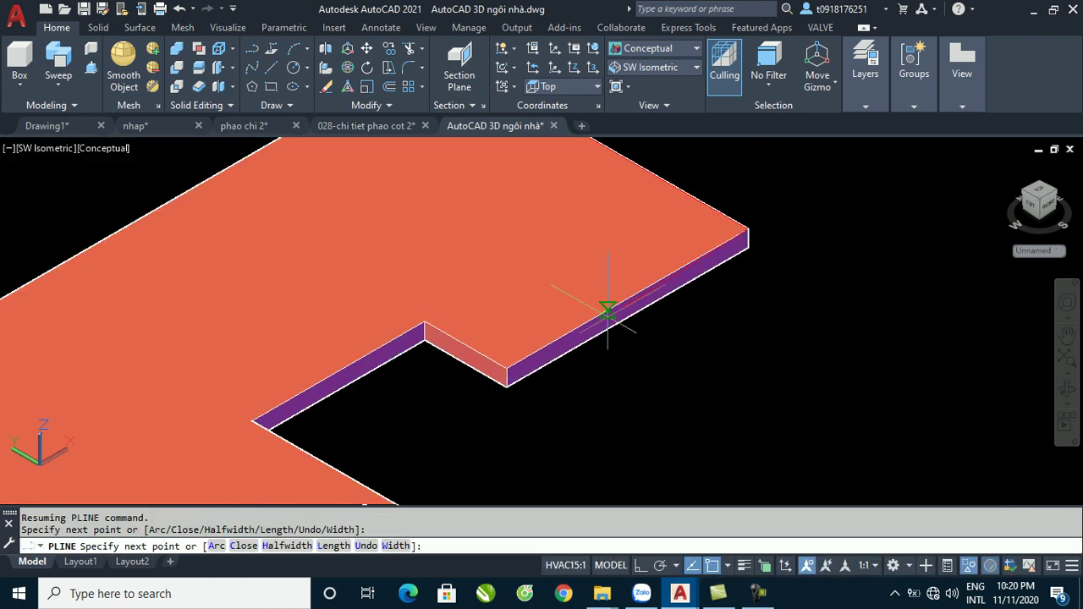
{"action": "scroll", "coordinate": [506, 377], "scroll_direction": "up", "scroll_amount": 3}
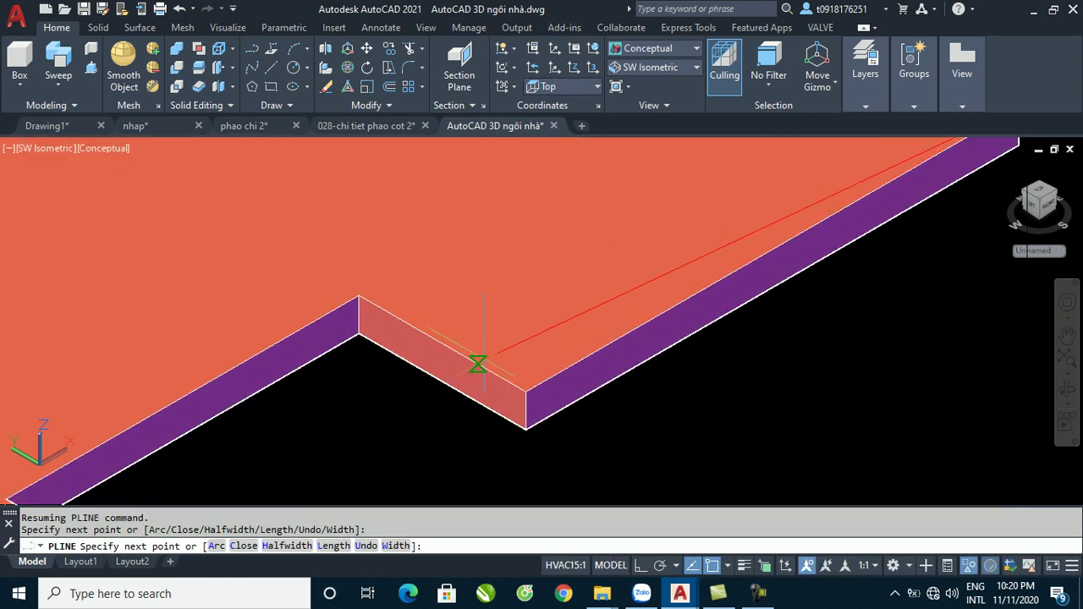
{"action": "scroll", "coordinate": [533, 405], "scroll_direction": "up", "scroll_amount": 2}
{"action": "left_click", "coordinate": [539, 405]}
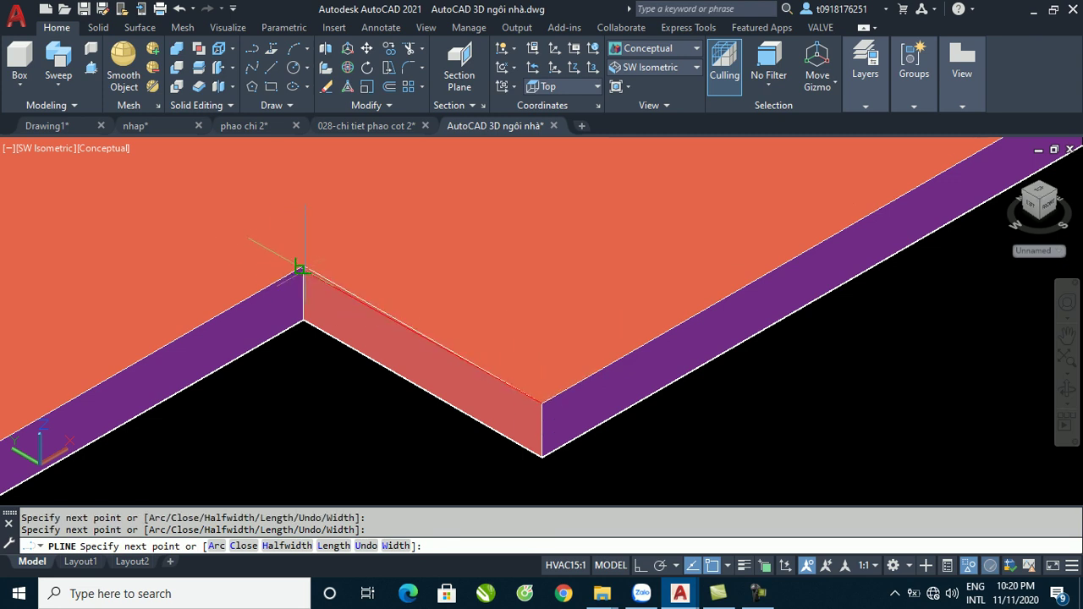
{"action": "scroll", "coordinate": [472, 223], "scroll_direction": "down", "scroll_amount": 3}
{"action": "scroll", "coordinate": [271, 315], "scroll_direction": "up", "scroll_amount": 2}
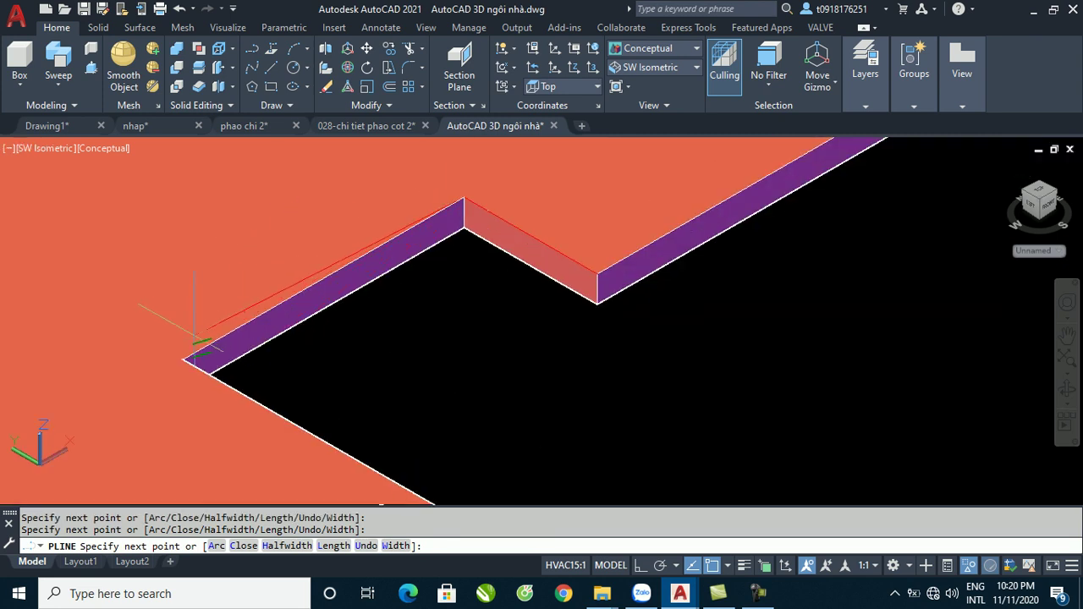
{"action": "left_click", "coordinate": [182, 359]}
{"action": "scroll", "coordinate": [357, 271], "scroll_direction": "down", "scroll_amount": 5}
{"action": "scroll", "coordinate": [376, 342], "scroll_direction": "up", "scroll_amount": 2}
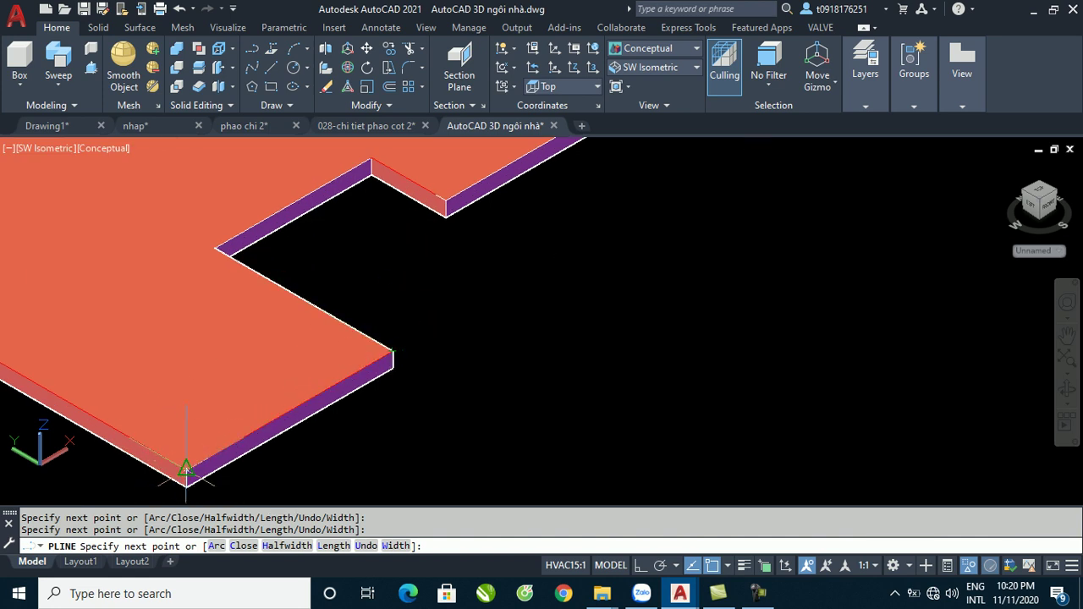
{"action": "type", "text": "c"}
{"action": "key", "text": "Return"}
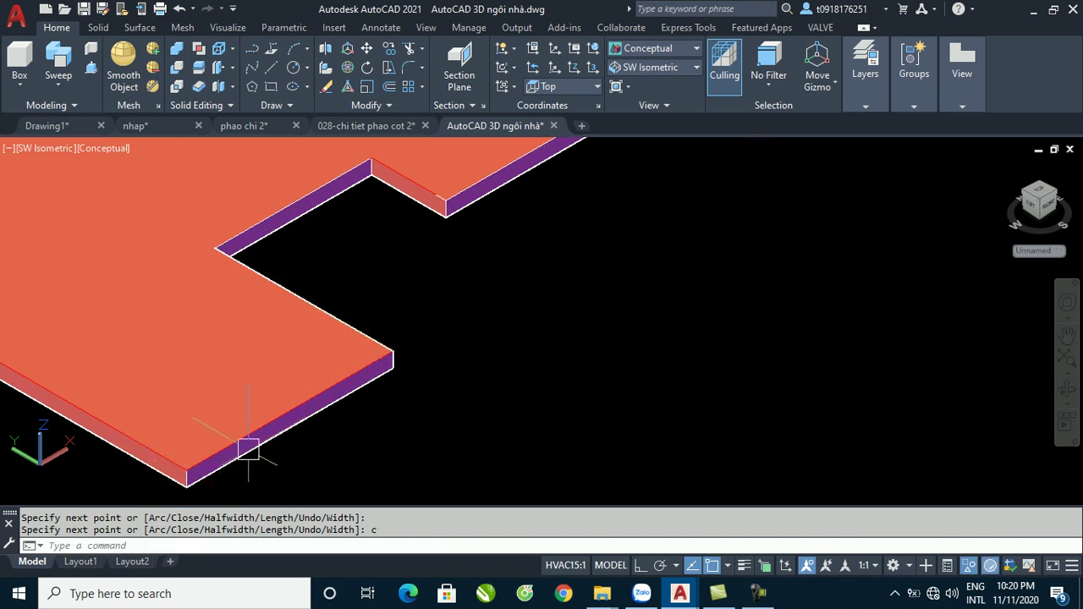
{"action": "scroll", "coordinate": [254, 457], "scroll_direction": "up", "scroll_amount": 4}
{"action": "scroll", "coordinate": [219, 469], "scroll_direction": "down", "scroll_amount": 1}
{"action": "scroll", "coordinate": [335, 429], "scroll_direction": "down", "scroll_amount": 4}
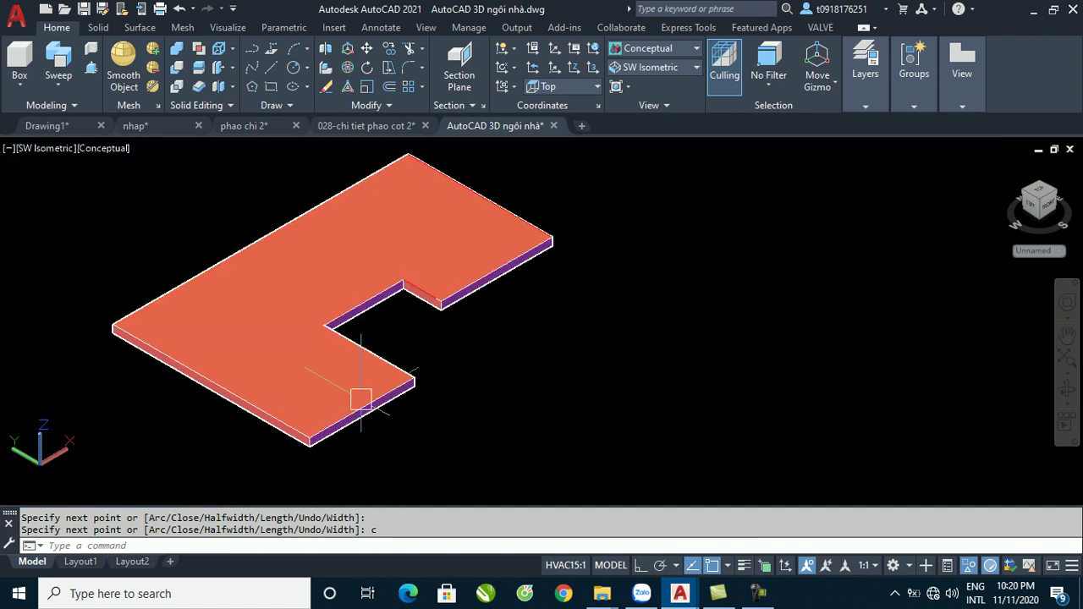
{"action": "mouse_move", "coordinate": [514, 339]}
{"action": "middle_mouse_down", "text": "shift"}
{"action": "mouse_move", "coordinate": [507, 368]}
{"action": "mouse_move", "coordinate": [452, 346]}
{"action": "mouse_move", "coordinate": [437, 322]}
{"action": "middle_mouse_up", "text": "shift"}
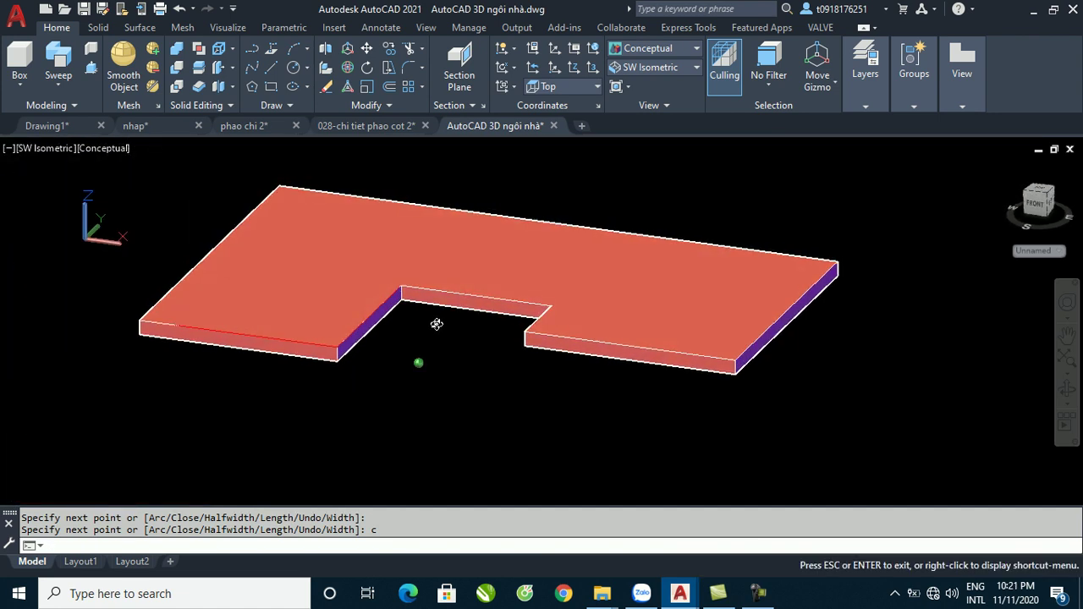
Switch to the Front view with the 2D Wireframe visual style.
{"action": "scroll", "coordinate": [870, 300], "scroll_direction": "up", "scroll_amount": 2}
{"action": "scroll", "coordinate": [701, 302], "scroll_direction": "up", "scroll_amount": 1}
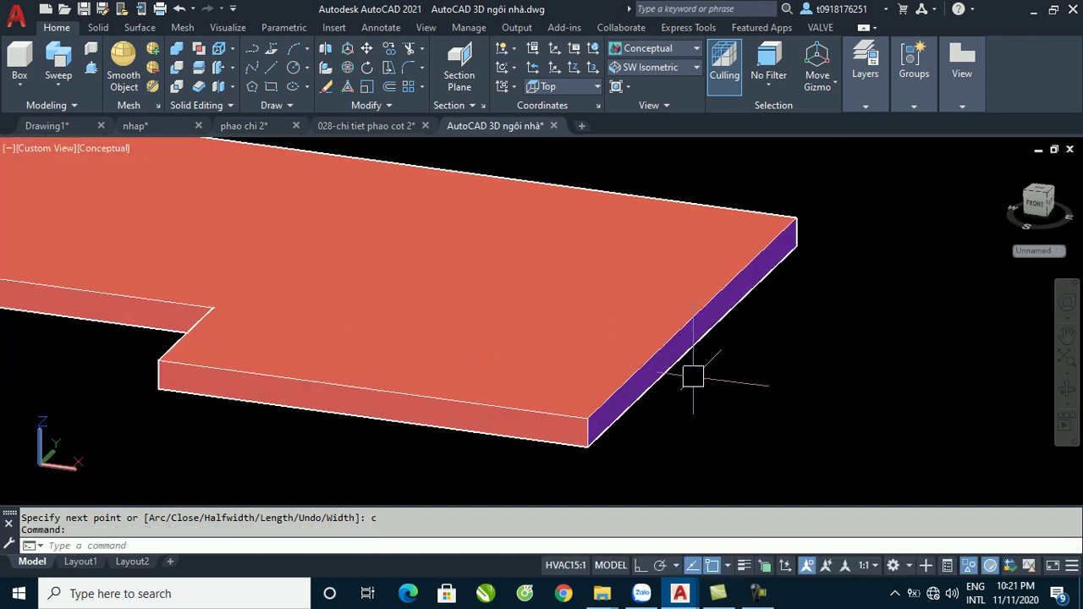
{"action": "middle_click_drag", "start_coordinate": [717, 357], "coordinate": [735, 363], "text": "shift"}
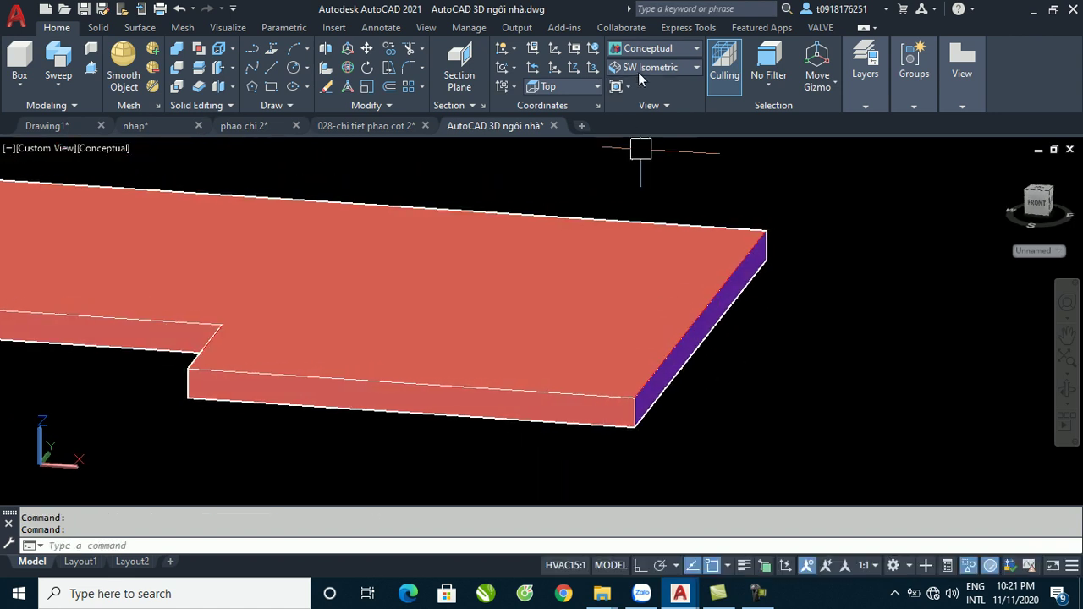
{"action": "left_click", "coordinate": [645, 146]}
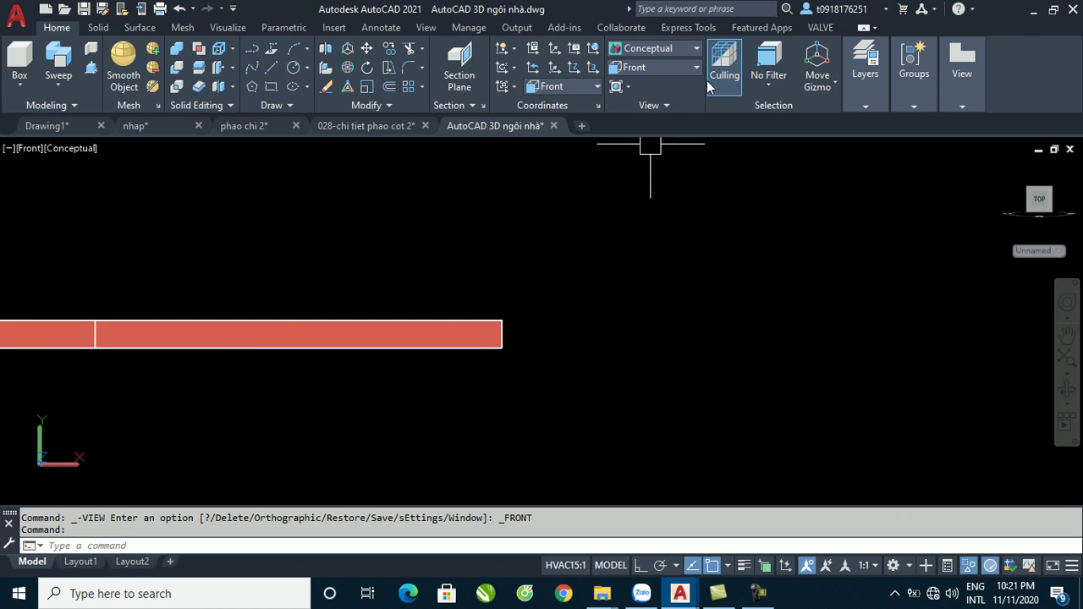
{"action": "left_click", "coordinate": [665, 52]}
{"action": "left_click", "coordinate": [641, 100]}
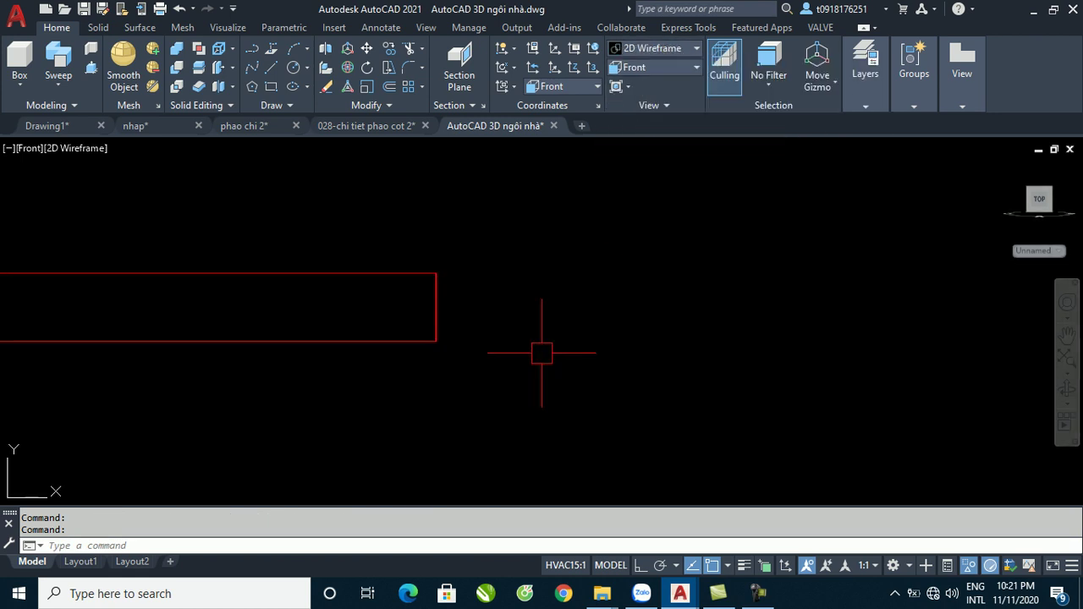
With ortho on, draw profile lines right of the slab: 150, 100, 50, 200, 50, 100 units.
{"action": "type", "text": "l"}
{"action": "key", "text": "Return"}
{"action": "left_click", "coordinate": [577, 264]}
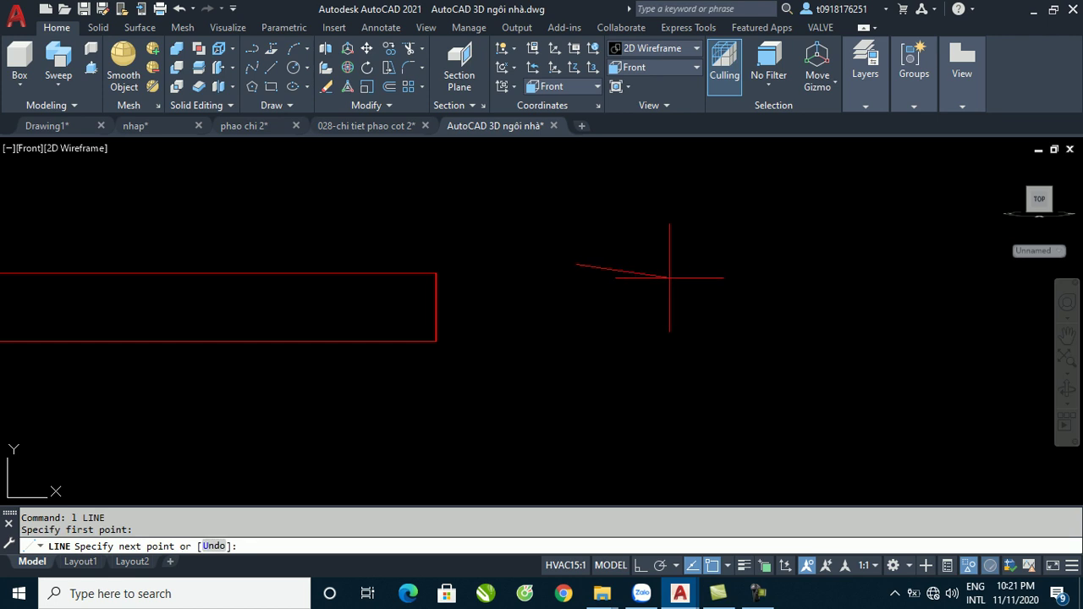
{"action": "key", "text": "F8"}
{"action": "type", "text": "15"}
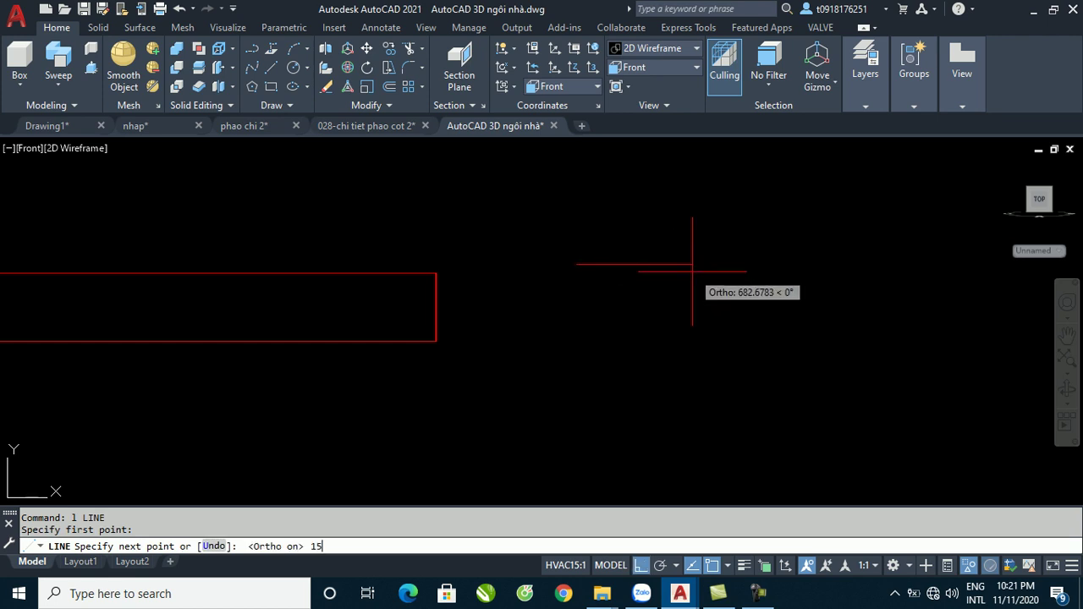
{"action": "type", "text": "0"}
{"action": "key", "text": "Return"}
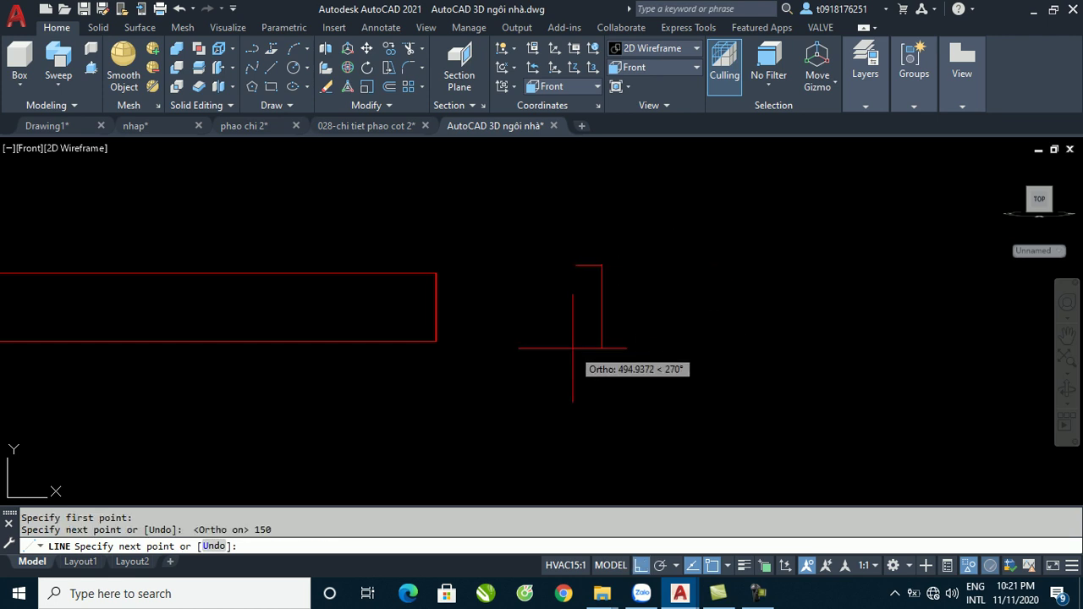
{"action": "type", "text": "10"}
{"action": "key", "text": "Return"}
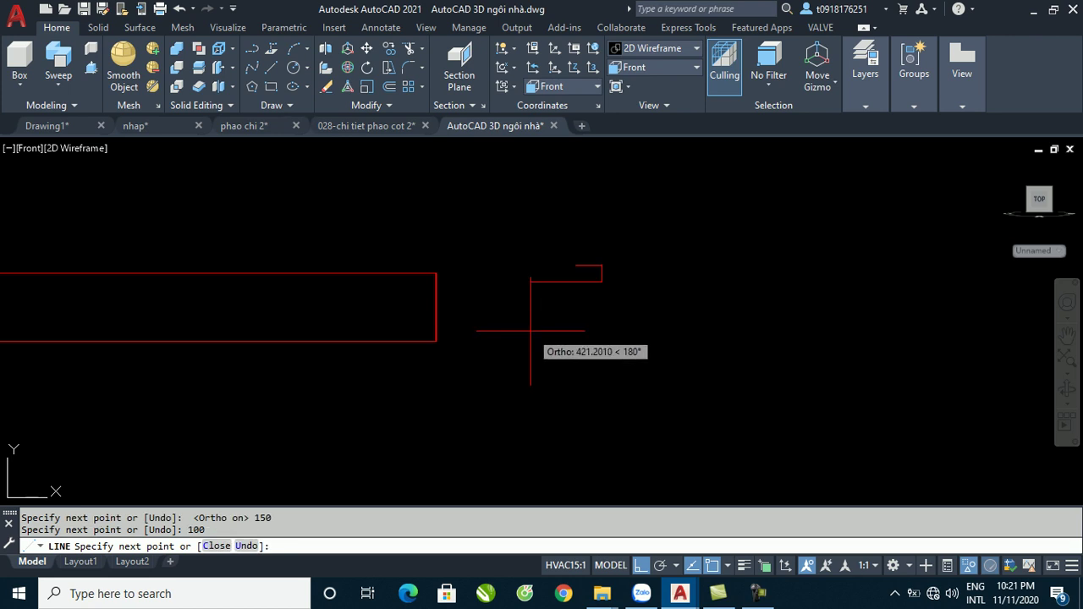
{"action": "key", "text": "Return"}
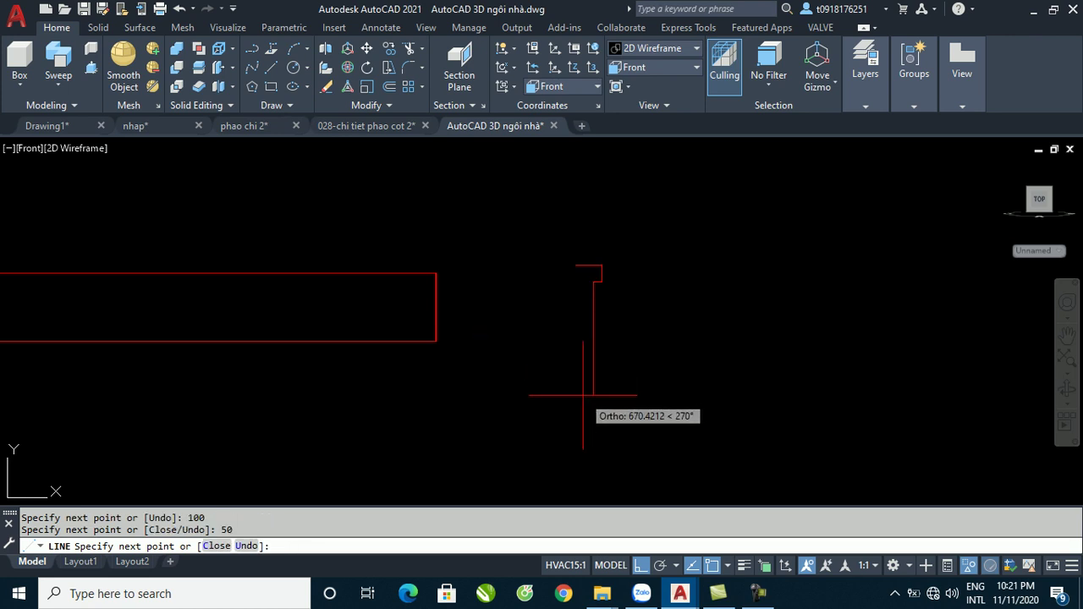
{"action": "type", "text": "200"}
{"action": "key", "text": "Return"}
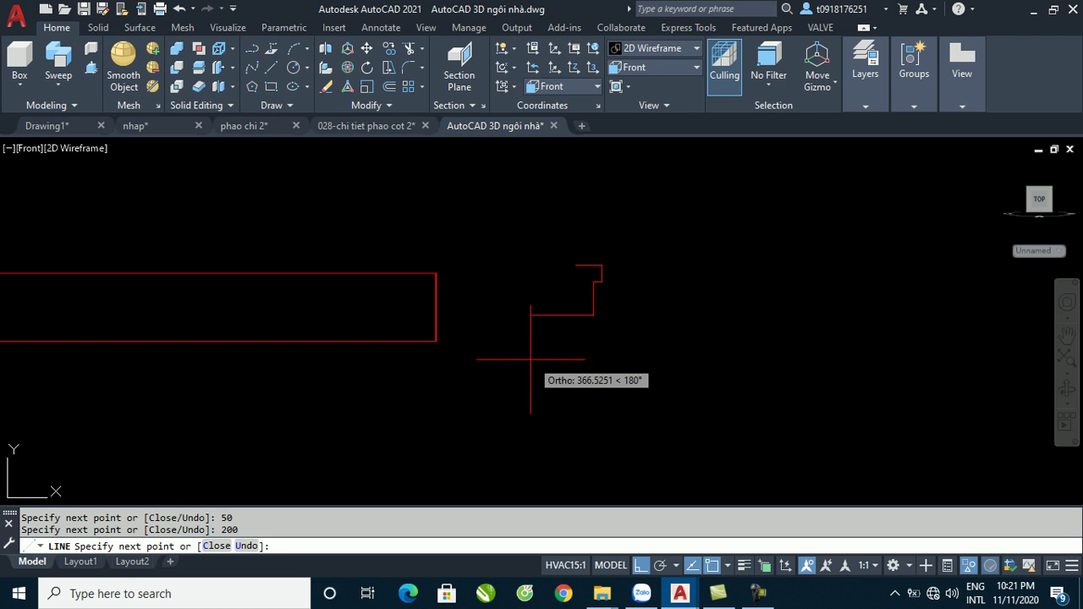
{"action": "type", "text": "50"}
{"action": "key", "text": "Return"}
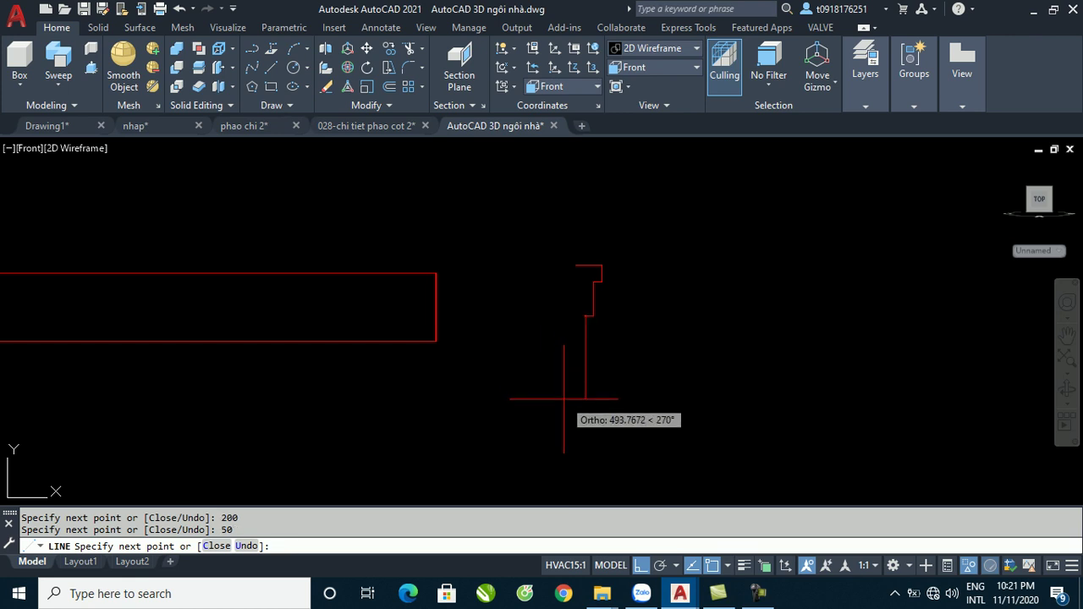
{"action": "type", "text": "0"}
{"action": "key", "text": "Return"}
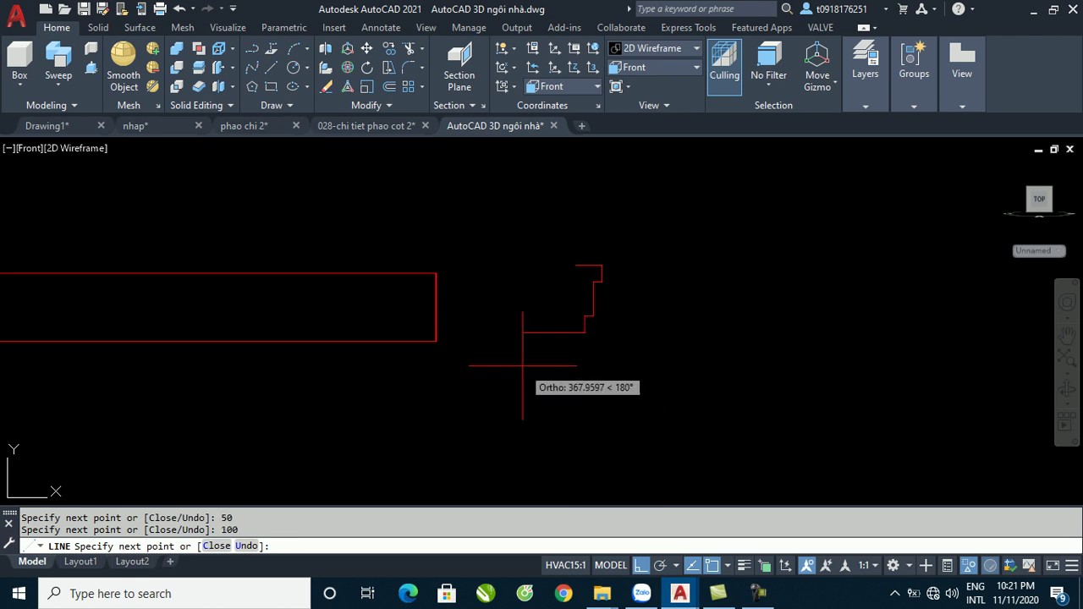
Add a final 50-unit segment, close the profile with C, and window-select its lines.
{"action": "scroll", "coordinate": [574, 330], "scroll_direction": "up", "scroll_amount": 2}
{"action": "type", "text": "50"}
{"action": "key", "text": "Return"}
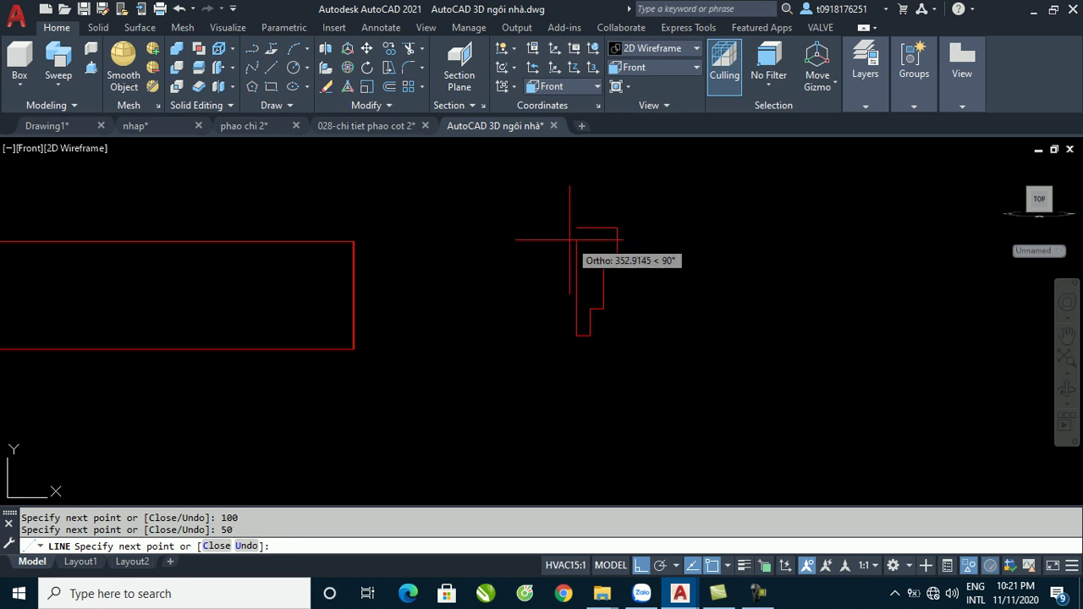
{"action": "type", "text": "c"}
{"action": "key", "text": "Return"}
{"action": "left_click", "coordinate": [544, 202]}
{"action": "left_click", "coordinate": [701, 414]}
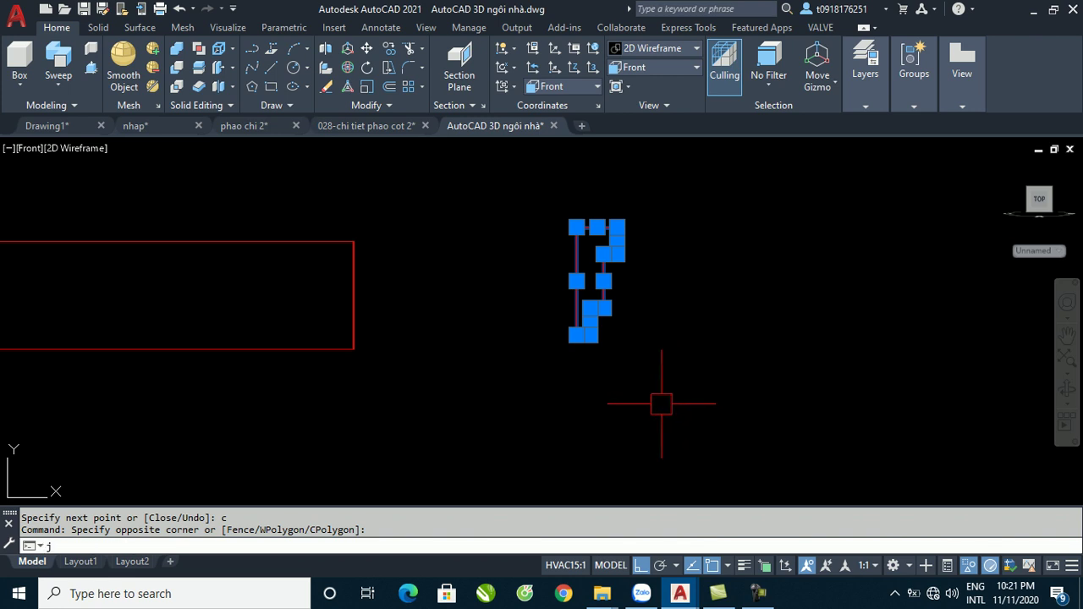
Join the eight selected profile lines into a single polyline.
{"action": "type", "text": "j"}
{"action": "key", "text": "Return"}
{"action": "left_click", "coordinate": [603, 281]}
{"action": "key", "text": "Escape"}
In a 3D view, move the profile polyline onto the slab's outer top edge corner.
{"action": "scroll", "coordinate": [499, 256], "scroll_direction": "down", "scroll_amount": 5}
{"action": "mouse_move", "coordinate": [558, 298]}
{"action": "middle_mouse_down", "text": "shift"}
{"action": "mouse_move", "coordinate": [423, 415]}
{"action": "mouse_move", "coordinate": [356, 362]}
{"action": "middle_mouse_up", "text": "shift"}
{"action": "left_click", "coordinate": [394, 411]}
{"action": "type", "text": "m"}
{"action": "key", "text": "Return"}
{"action": "left_click", "coordinate": [376, 425]}
{"action": "scroll", "coordinate": [458, 339], "scroll_direction": "up", "scroll_amount": 3}
{"action": "mouse_move", "coordinate": [457, 339]}
{"action": "middle_mouse_down"}
{"action": "mouse_move", "coordinate": [447, 302]}
{"action": "mouse_move", "coordinate": [418, 270]}
{"action": "mouse_move", "coordinate": [386, 356]}
{"action": "middle_mouse_up"}
{"action": "scroll", "coordinate": [418, 271], "scroll_direction": "up", "scroll_amount": 1}
{"action": "scroll", "coordinate": [387, 290], "scroll_direction": "up", "scroll_amount": 3}
{"action": "left_click", "coordinate": [411, 288]}
{"action": "scroll", "coordinate": [448, 295], "scroll_direction": "up", "scroll_amount": 2}
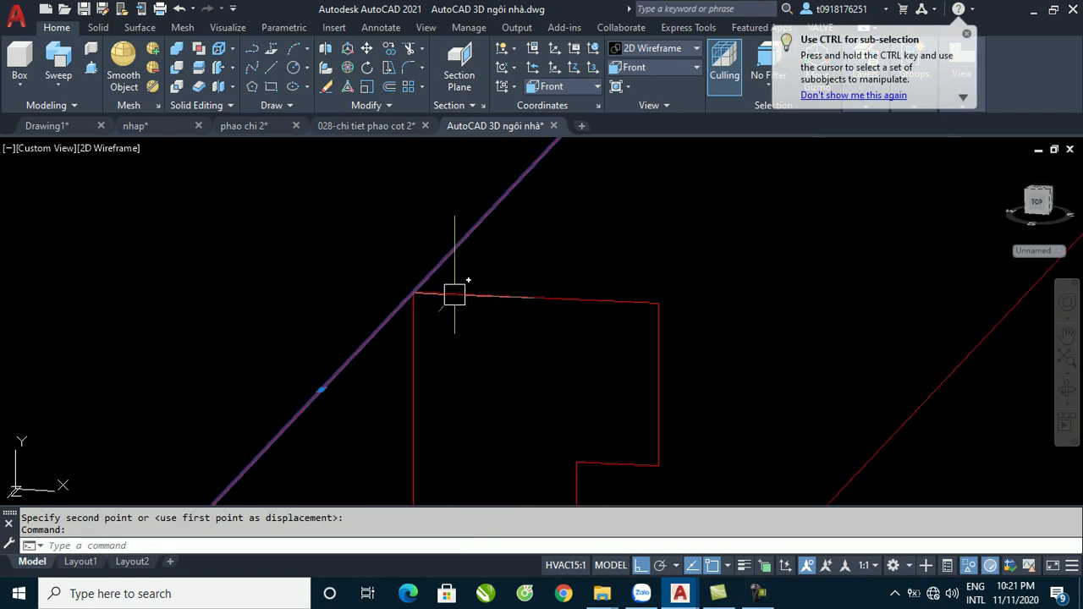
{"action": "scroll", "coordinate": [457, 288], "scroll_direction": "up", "scroll_amount": 2}
{"action": "scroll", "coordinate": [380, 294], "scroll_direction": "up", "scroll_amount": 1}
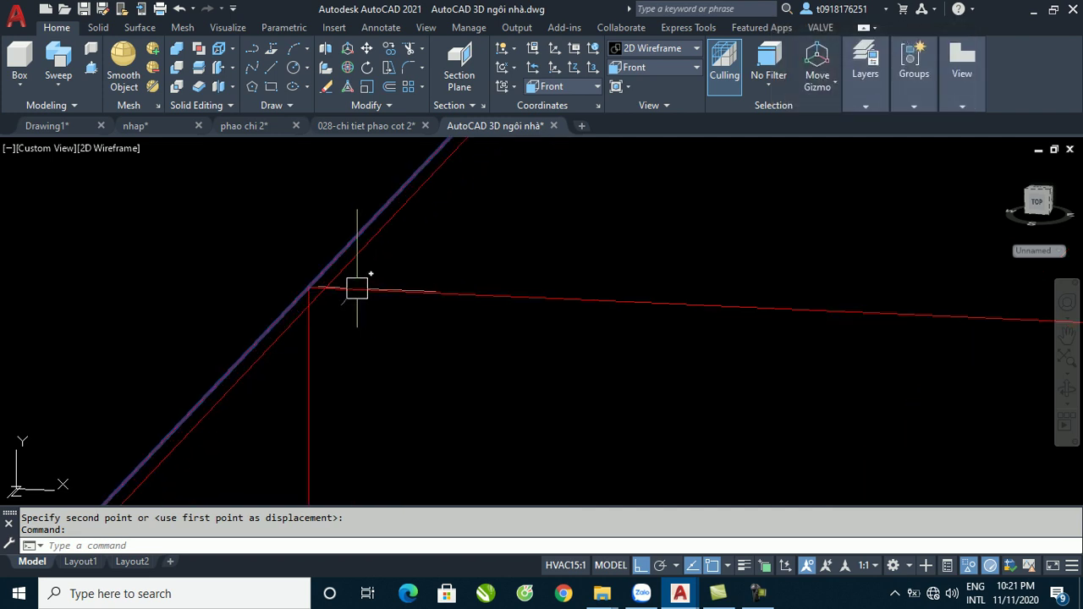
{"action": "scroll", "coordinate": [358, 285], "scroll_direction": "up", "scroll_amount": 1}
{"action": "scroll", "coordinate": [307, 287], "scroll_direction": "down", "scroll_amount": 2}
{"action": "scroll", "coordinate": [329, 263], "scroll_direction": "down", "scroll_amount": 2}
{"action": "scroll", "coordinate": [474, 266], "scroll_direction": "down", "scroll_amount": 2}
{"action": "key", "text": "Escape"}
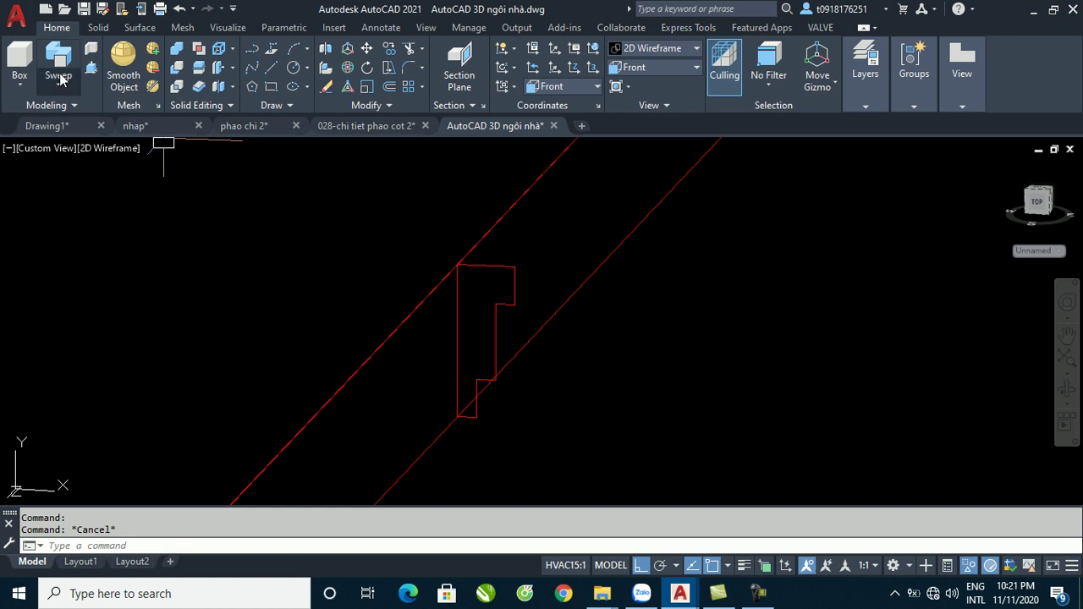
Sweep the cornice profile polyline along the second-floor slab edge to form a solid.
{"action": "left_click", "coordinate": [59, 57]}
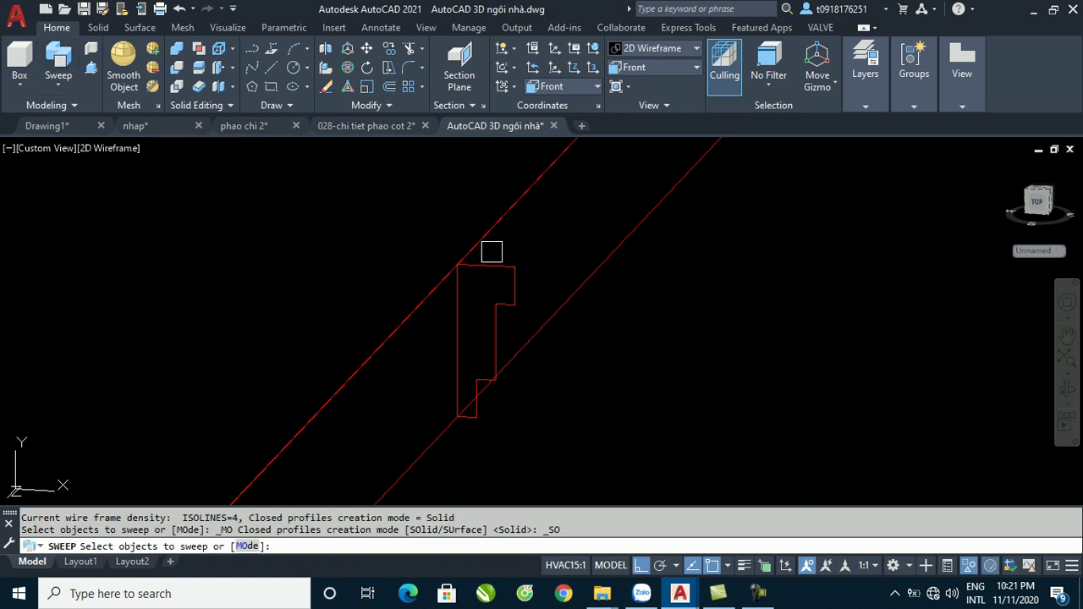
{"action": "left_click", "coordinate": [495, 266]}
{"action": "key", "text": "Return"}
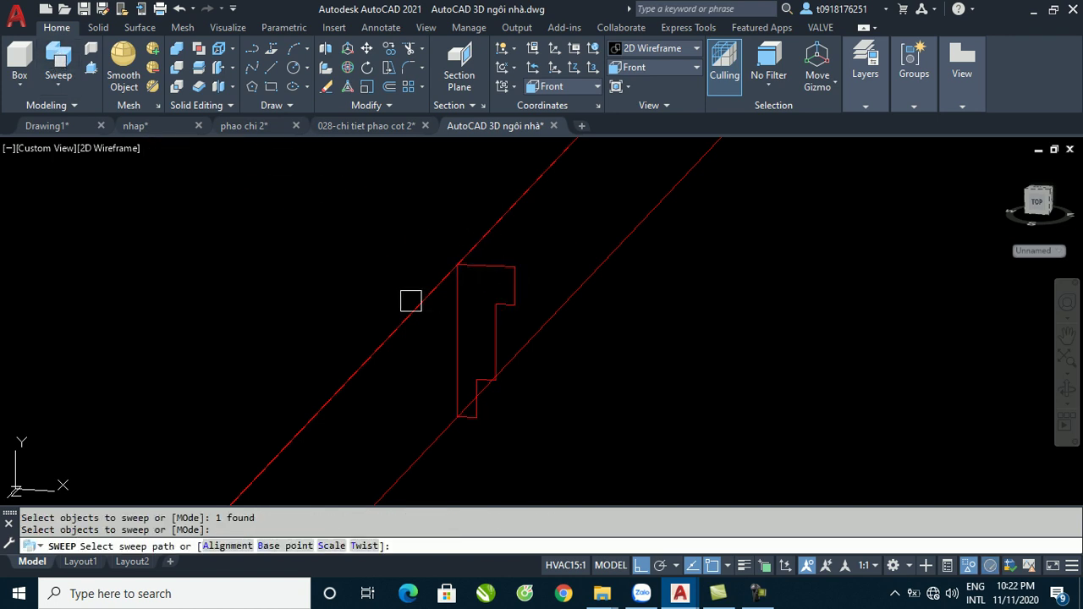
{"action": "left_click", "coordinate": [411, 300]}
{"action": "middle_click_drag", "start_coordinate": [466, 279], "coordinate": [568, 258], "text": "shift"}
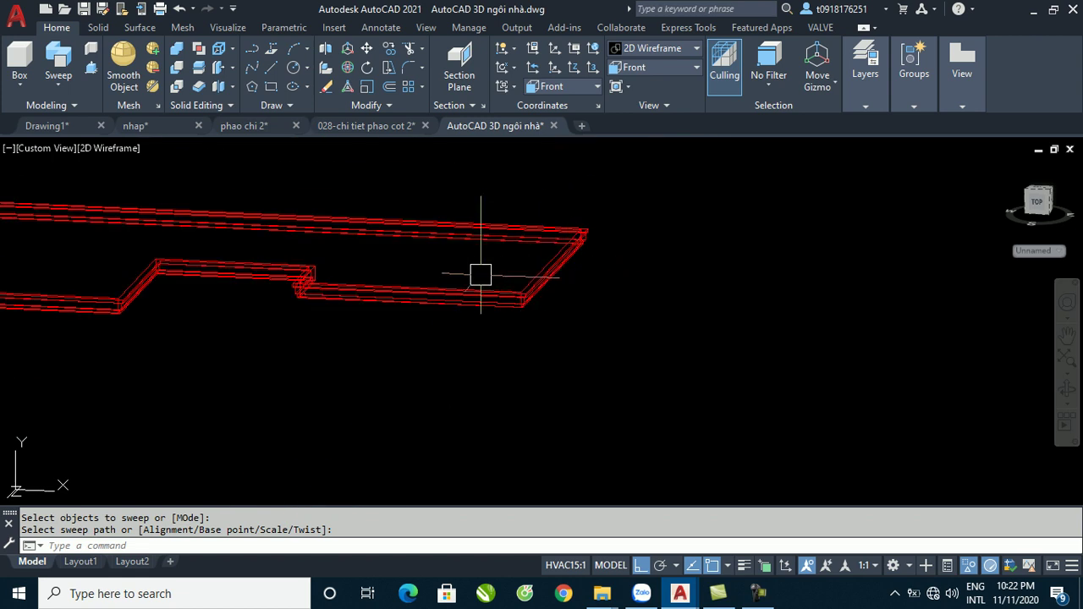
Switch the view to the shaded Conceptual visual style.
{"action": "left_click", "coordinate": [657, 49]}
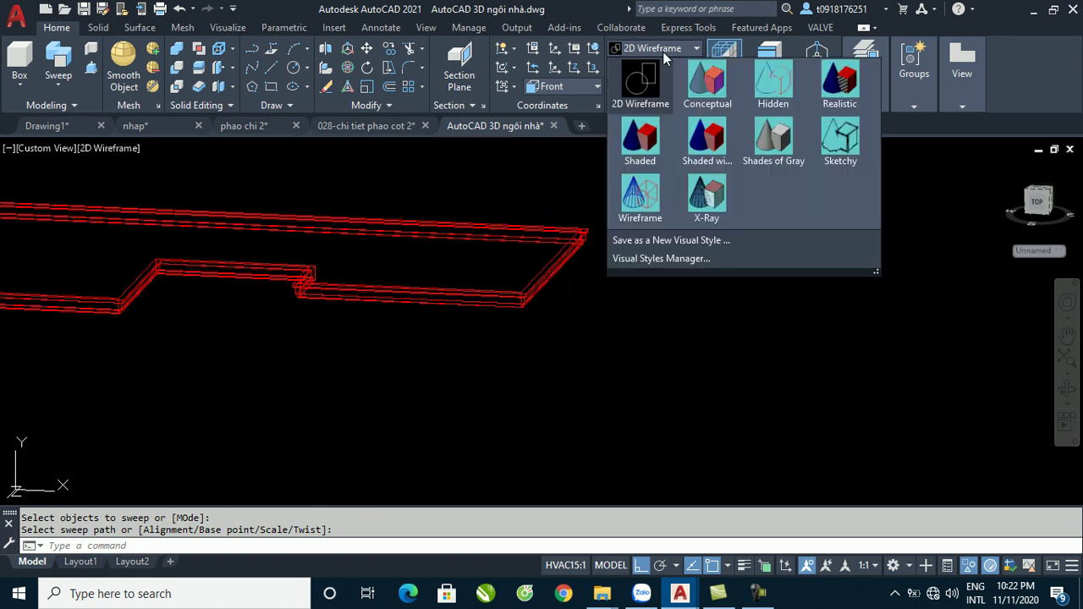
{"action": "left_click", "coordinate": [709, 85]}
{"action": "scroll", "coordinate": [627, 249], "scroll_direction": "down", "scroll_amount": 2}
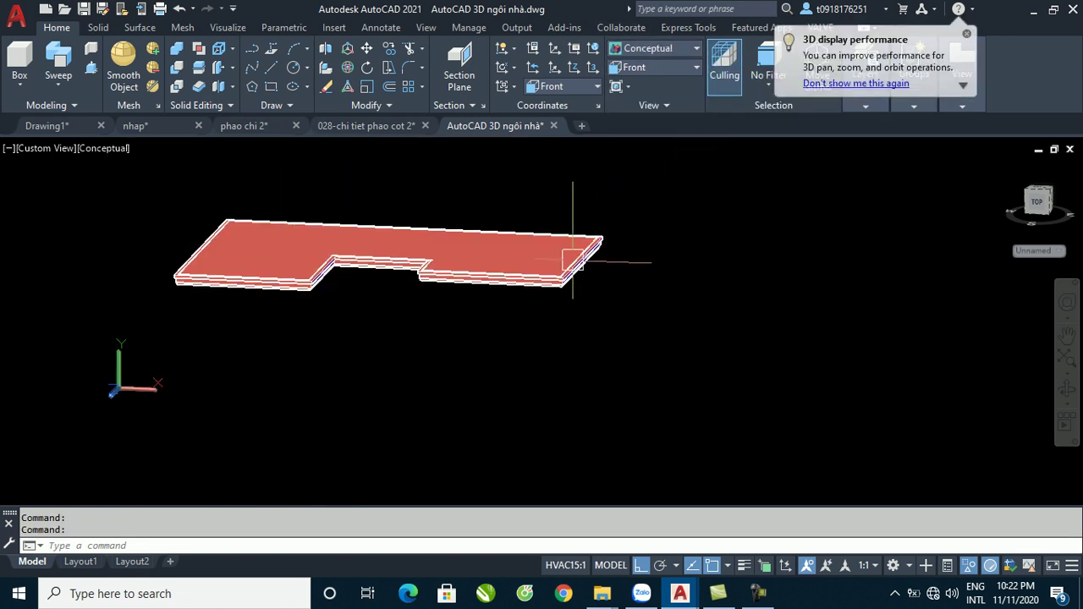
{"action": "scroll", "coordinate": [310, 273], "scroll_direction": "up", "scroll_amount": 2}
{"action": "scroll", "coordinate": [310, 274], "scroll_direction": "up", "scroll_amount": 2}
{"action": "scroll", "coordinate": [311, 274], "scroll_direction": "up", "scroll_amount": 2}
{"action": "scroll", "coordinate": [339, 242], "scroll_direction": "down", "scroll_amount": 1}
{"action": "scroll", "coordinate": [358, 274], "scroll_direction": "down", "scroll_amount": 3}
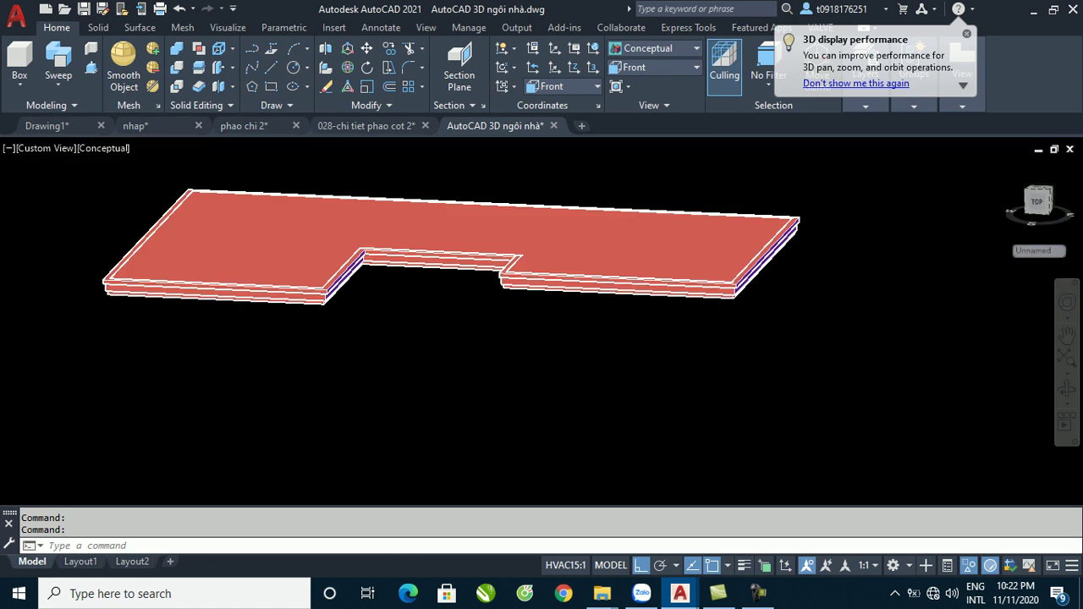
{"action": "scroll", "coordinate": [491, 296], "scroll_direction": "up", "scroll_amount": 3}
Recolour the swept cornice solid to Color 26 in Properties.
{"action": "left_click", "coordinate": [497, 294]}
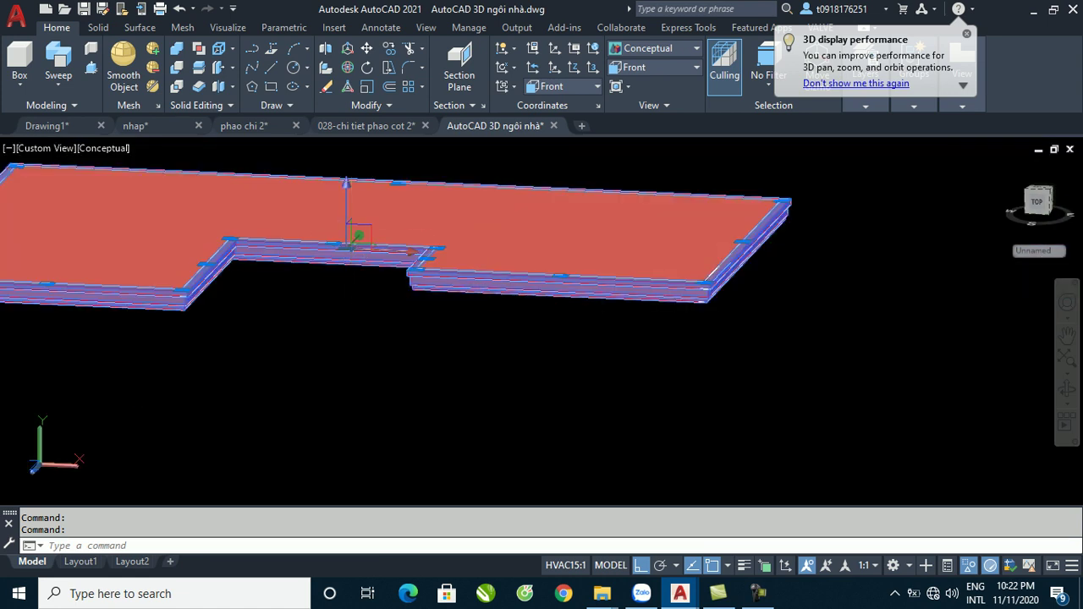
{"action": "type", "text": "pr"}
{"action": "key", "text": "Return"}
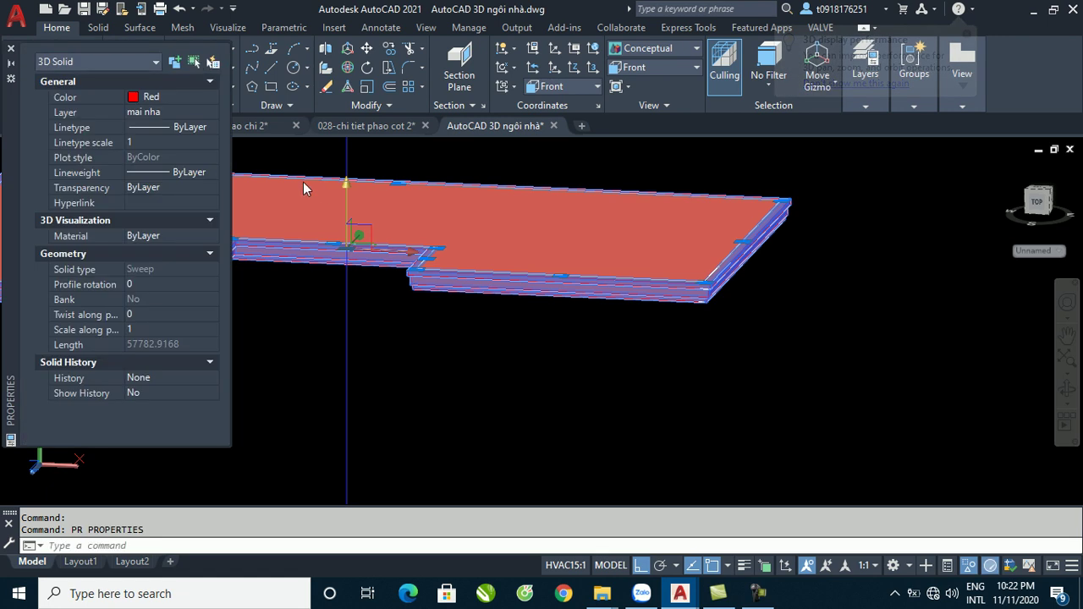
{"action": "left_click", "coordinate": [159, 96]}
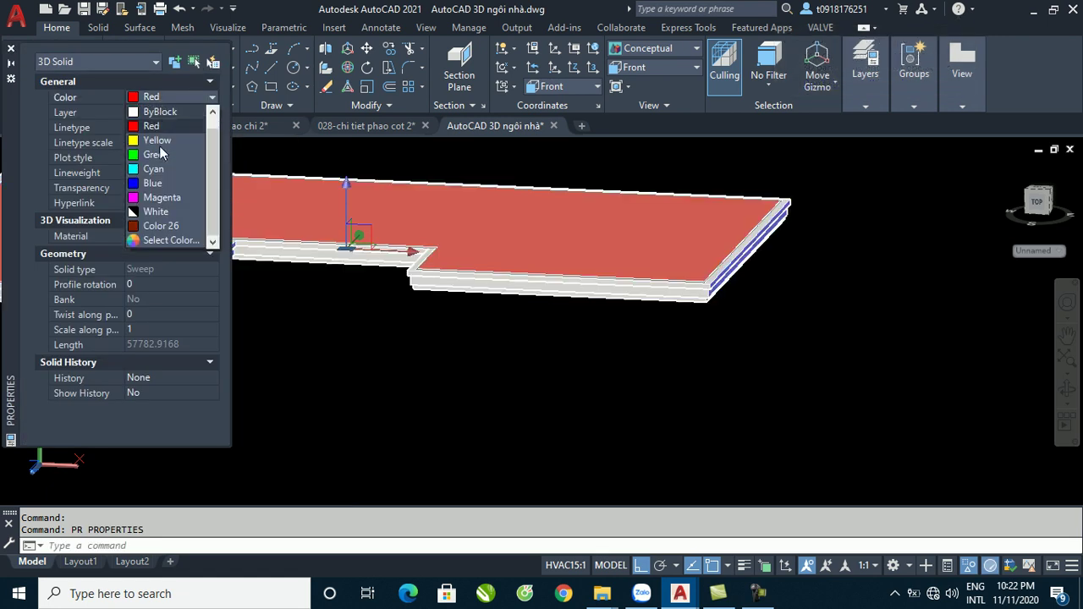
{"action": "left_click", "coordinate": [149, 227]}
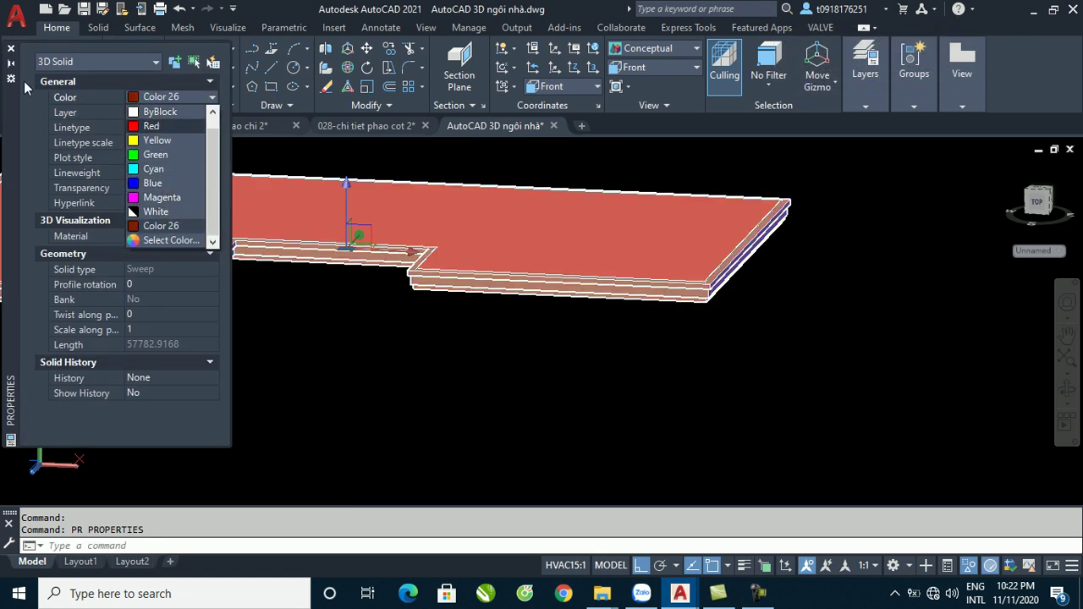
{"action": "left_click", "coordinate": [12, 49]}
{"action": "key", "text": "Escape"}
{"action": "key", "text": "Escape"}
{"action": "scroll", "coordinate": [478, 313], "scroll_direction": "down", "scroll_amount": 3}
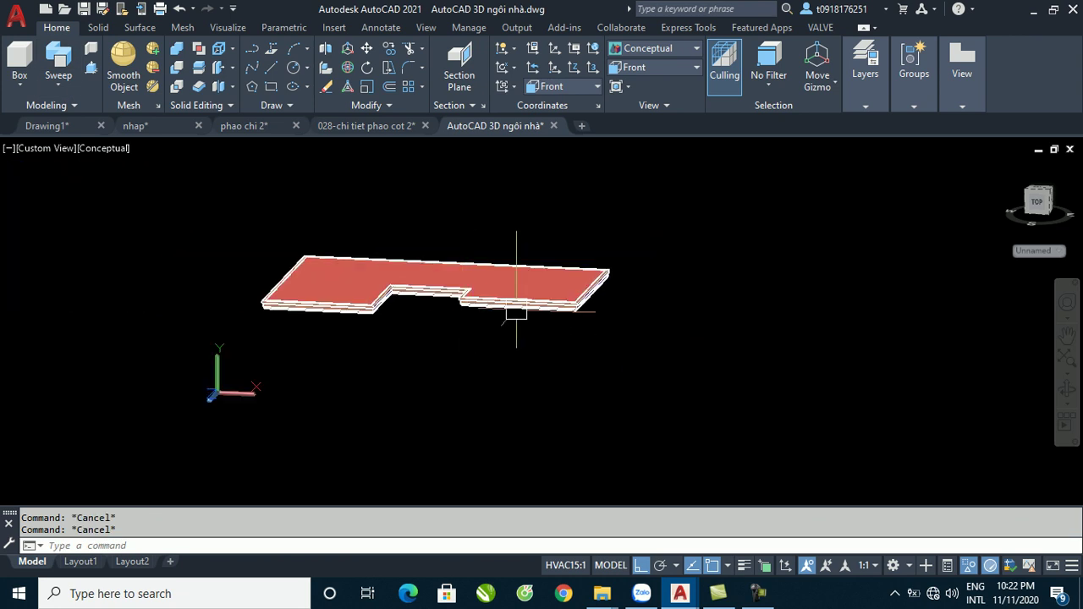
{"action": "left_click", "coordinate": [969, 567]}
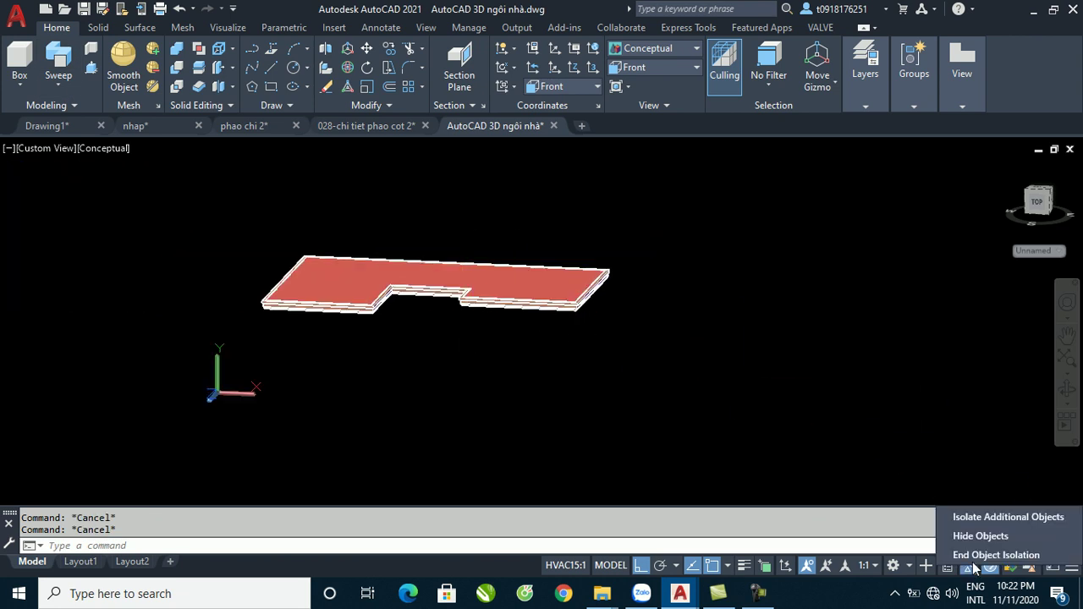
End object isolation and zoom, orbit and pan to inspect the second-floor cornice.
{"action": "left_click", "coordinate": [975, 556]}
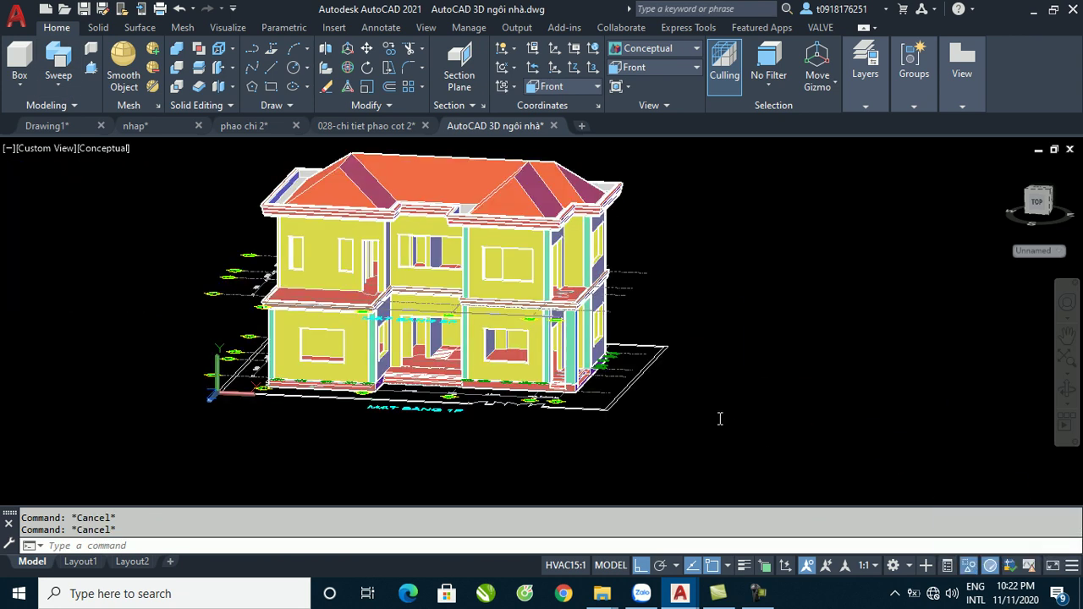
{"action": "scroll", "coordinate": [609, 193], "scroll_direction": "up", "scroll_amount": 3}
{"action": "scroll", "coordinate": [584, 373], "scroll_direction": "up", "scroll_amount": 3}
{"action": "scroll", "coordinate": [592, 355], "scroll_direction": "up", "scroll_amount": 3}
{"action": "mouse_move", "coordinate": [584, 373]}
{"action": "middle_mouse_down", "text": "shift"}
{"action": "mouse_move", "coordinate": [580, 403]}
{"action": "mouse_move", "coordinate": [682, 352]}
{"action": "mouse_move", "coordinate": [700, 251]}
{"action": "mouse_move", "coordinate": [687, 259]}
{"action": "mouse_move", "coordinate": [718, 358]}
{"action": "mouse_move", "coordinate": [751, 338]}
{"action": "middle_mouse_up", "text": "shift"}
{"action": "scroll", "coordinate": [581, 398], "scroll_direction": "down", "scroll_amount": 5}
{"action": "scroll", "coordinate": [581, 398], "scroll_direction": "down", "scroll_amount": 2}
{"action": "scroll", "coordinate": [700, 251], "scroll_direction": "up", "scroll_amount": 3}
{"action": "scroll", "coordinate": [700, 250], "scroll_direction": "up", "scroll_amount": 2}
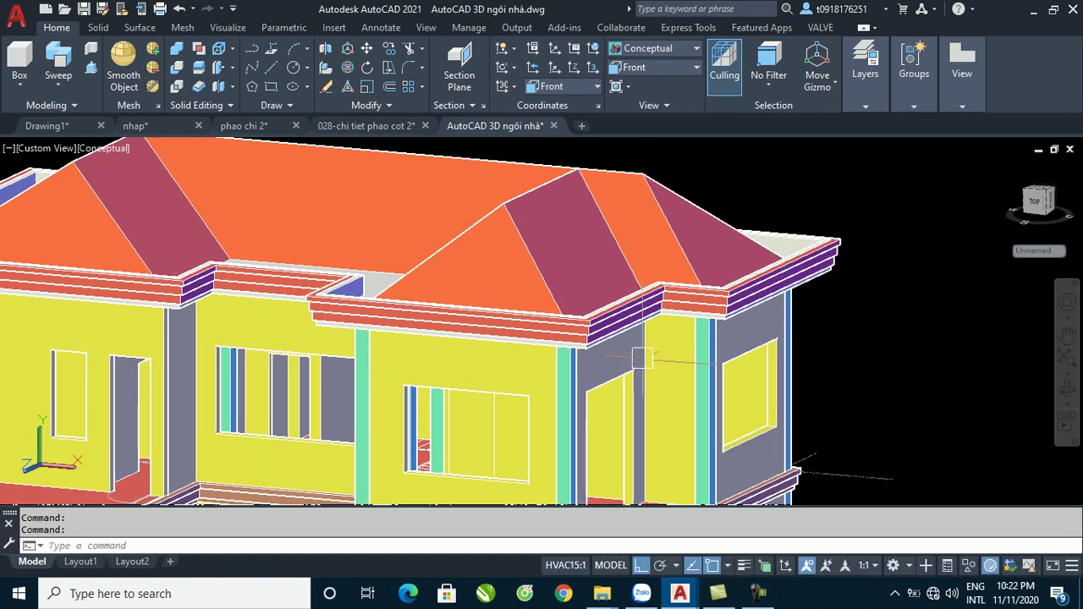
{"action": "middle_click_drag", "start_coordinate": [660, 360], "coordinate": [730, 337]}
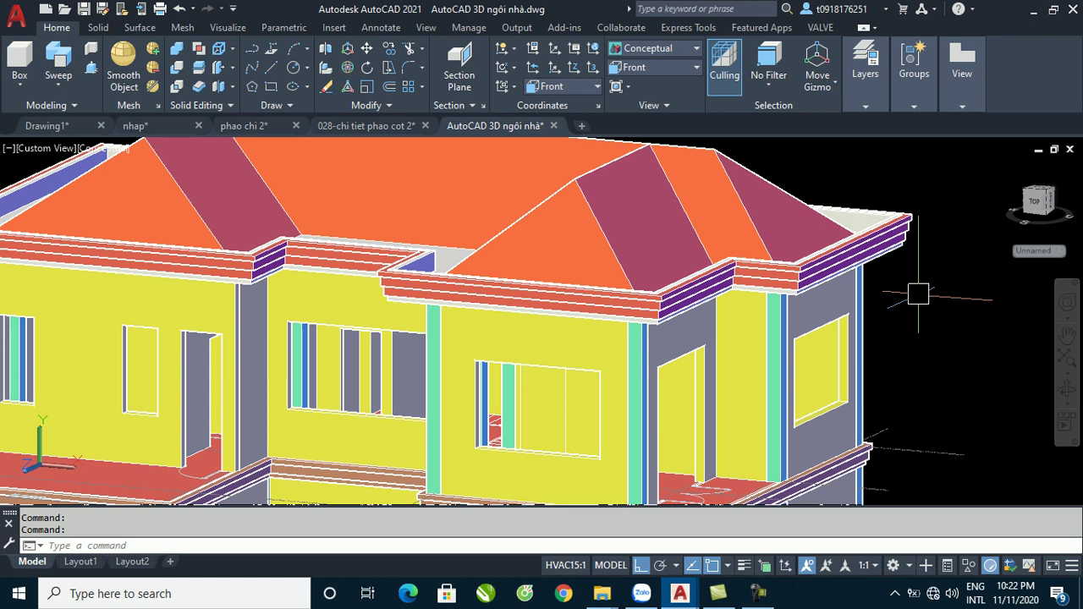
{"action": "left_click", "coordinate": [766, 595]}
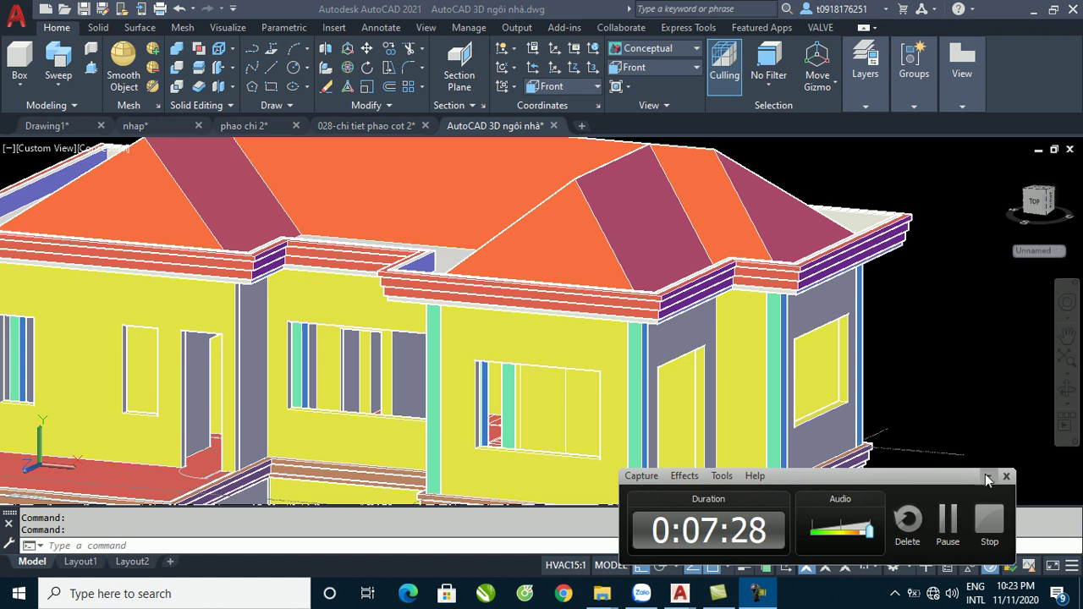
{"action": "left_click", "coordinate": [984, 477]}
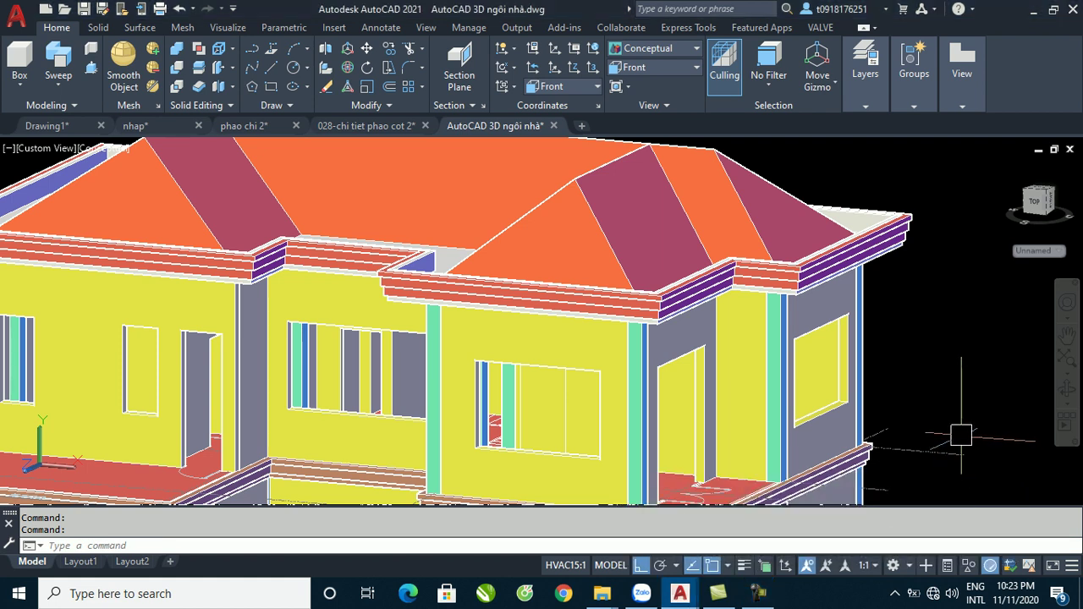